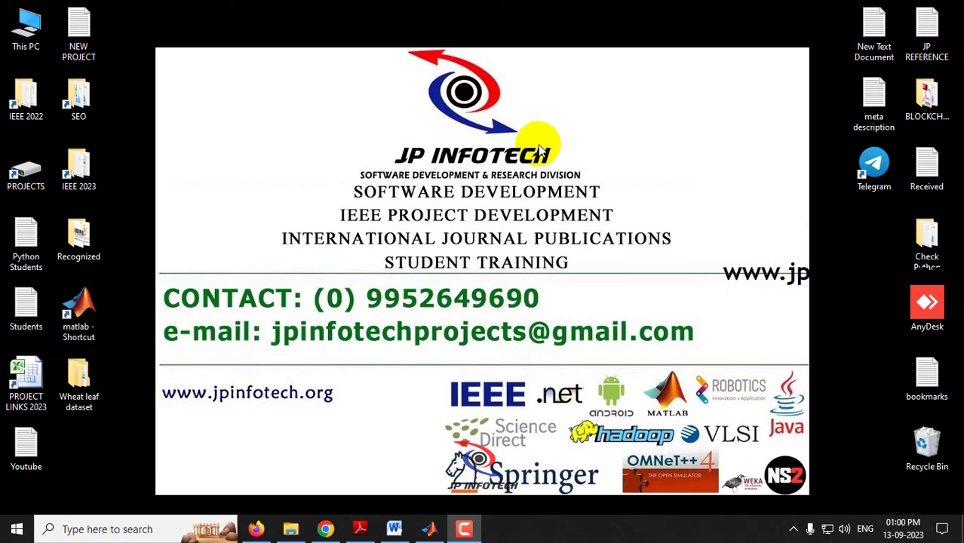
Bring Chrome forward on the PiTLiD IEEE Xplore tab and highlight the paper's title.
{"action": "left_click", "coordinate": [325, 530]}
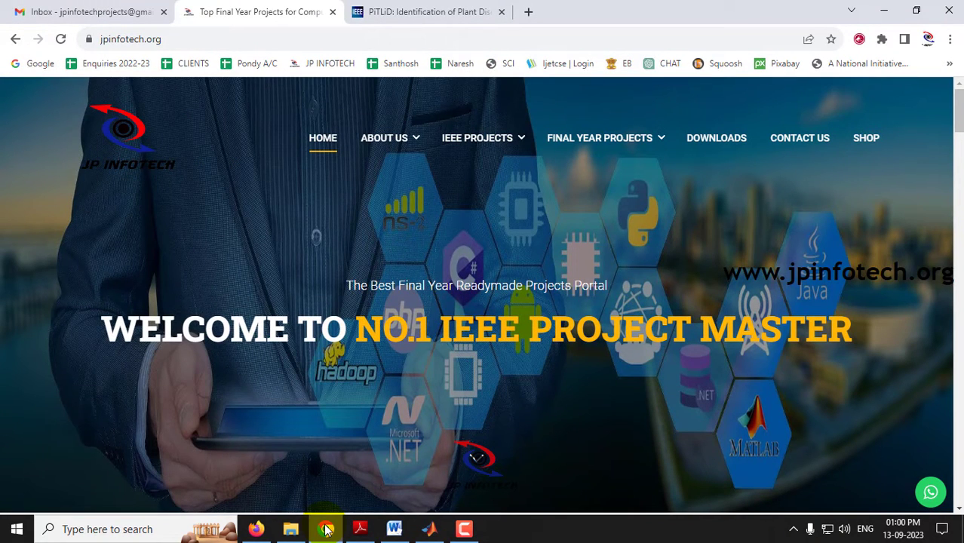
{"action": "left_click", "coordinate": [429, 11]}
{"action": "left_click_drag", "start_coordinate": [106, 280], "coordinate": [469, 299]}
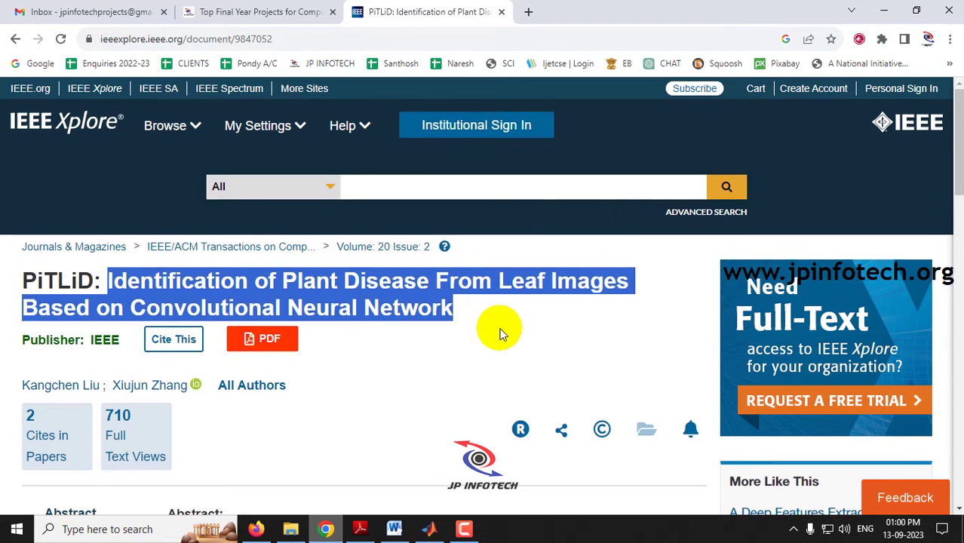
Scroll to the abstract, highlight the publication details, then bring up the paper's PDF in Adobe Reader.
{"action": "scroll", "coordinate": [500, 334], "scroll_direction": "down", "scroll_amount": 5}
{"action": "left_click_drag", "start_coordinate": [438, 410], "coordinate": [168, 388]}
{"action": "left_click", "coordinate": [632, 302]}
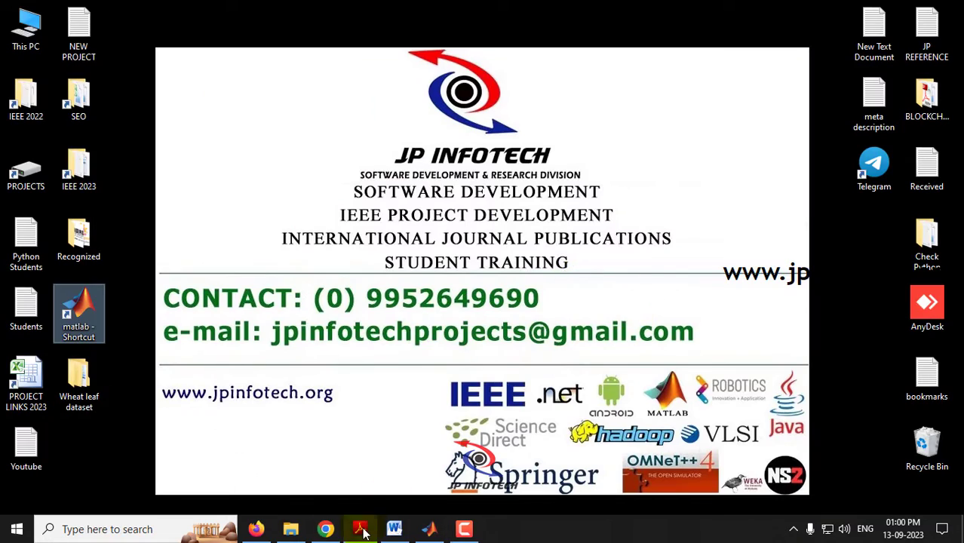
{"action": "left_click", "coordinate": [361, 530]}
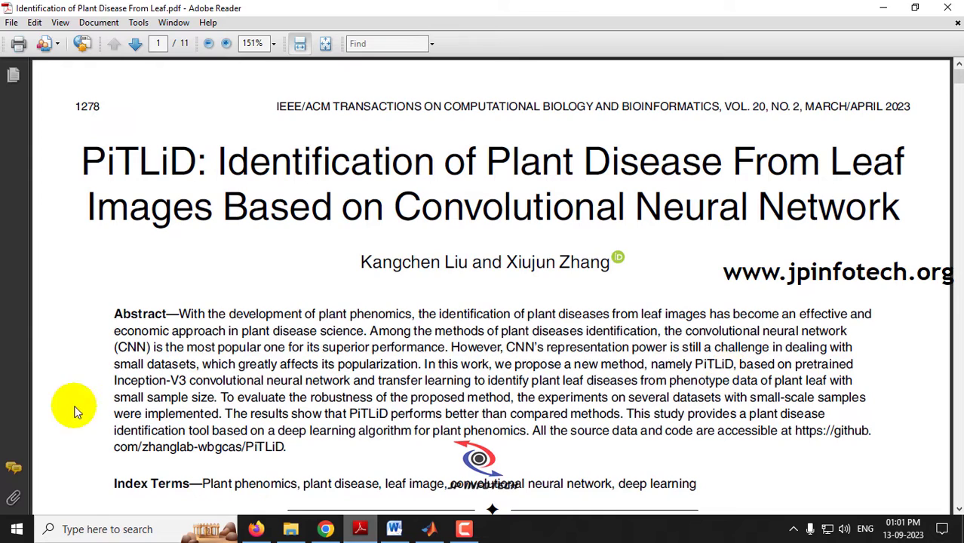
Highlight 'Inception-V3 convolutional neural network' in the PDF abstract and scroll the page.
{"action": "left_click_drag", "start_coordinate": [114, 381], "coordinate": [326, 375]}
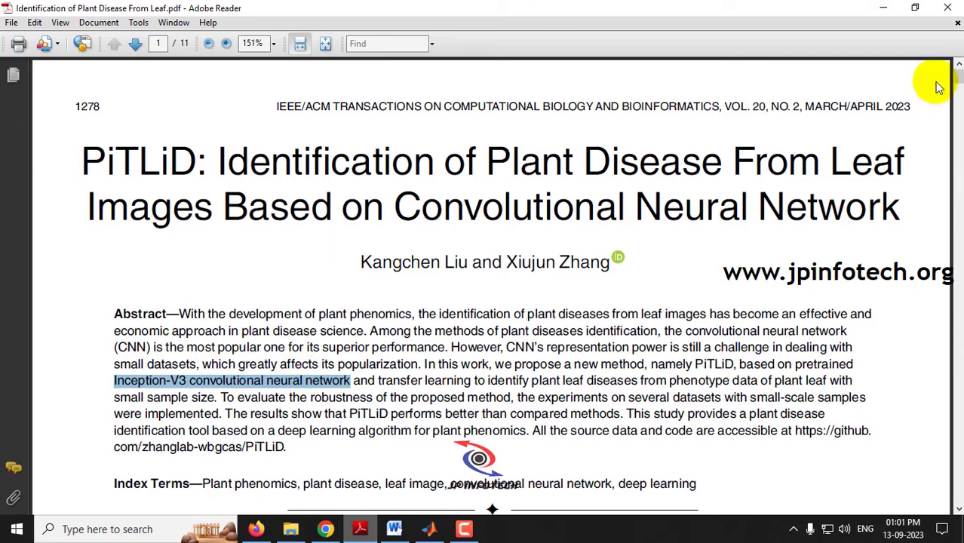
{"action": "scroll", "coordinate": [958, 117], "scroll_direction": "down", "scroll_amount": 3}
{"action": "scroll", "coordinate": [958, 117], "scroll_direction": "up", "scroll_amount": 3}
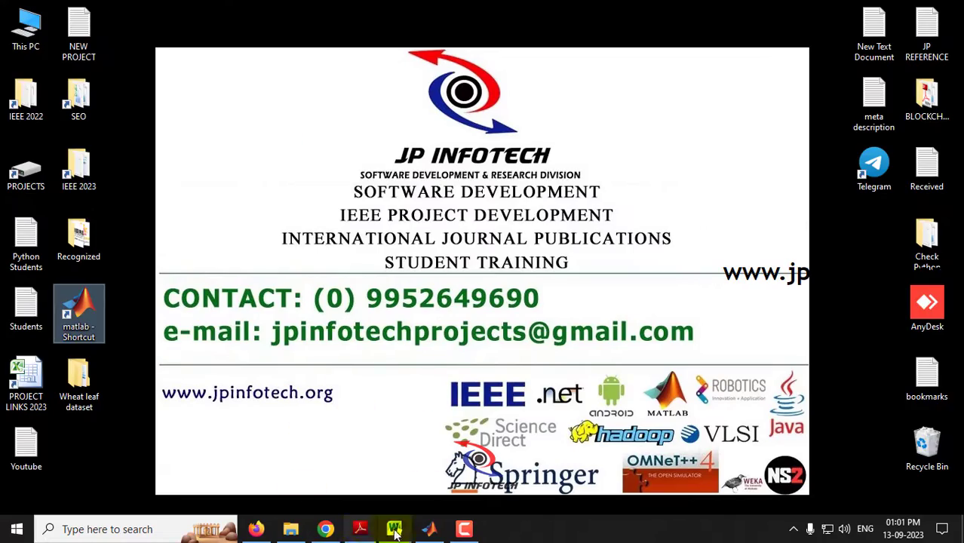
Bring up the Word document and highlight the IEEE base paper title and proposed Plant Disease Classification title.
{"action": "left_click", "coordinate": [394, 529]}
{"action": "scroll", "coordinate": [949, 123], "scroll_direction": "up", "scroll_amount": 5}
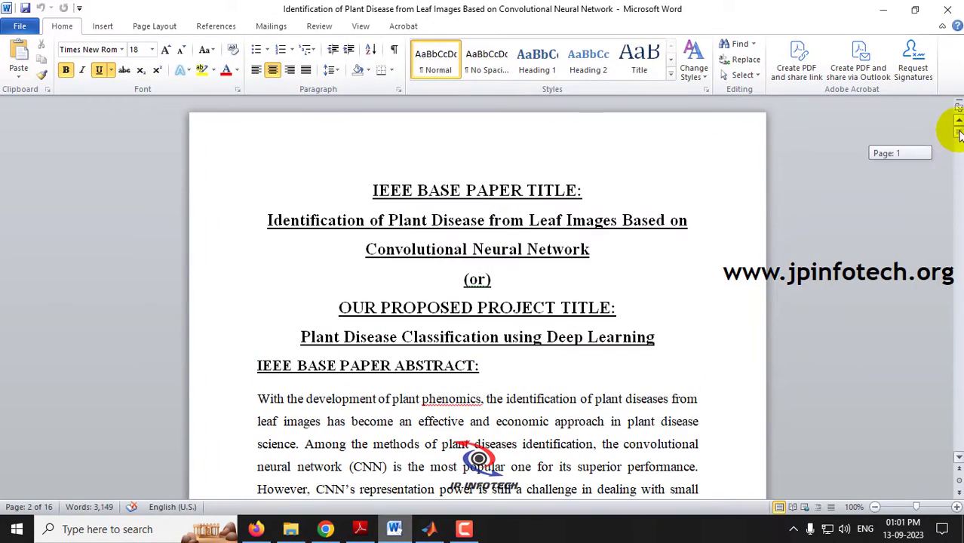
{"action": "left_click_drag", "start_coordinate": [264, 220], "coordinate": [575, 250]}
{"action": "left_click_drag", "start_coordinate": [286, 340], "coordinate": [643, 338]}
Select the base paper abstract, then scroll down to the proposed project abstract.
{"action": "scroll", "coordinate": [370, 313], "scroll_direction": "down", "scroll_amount": 3}
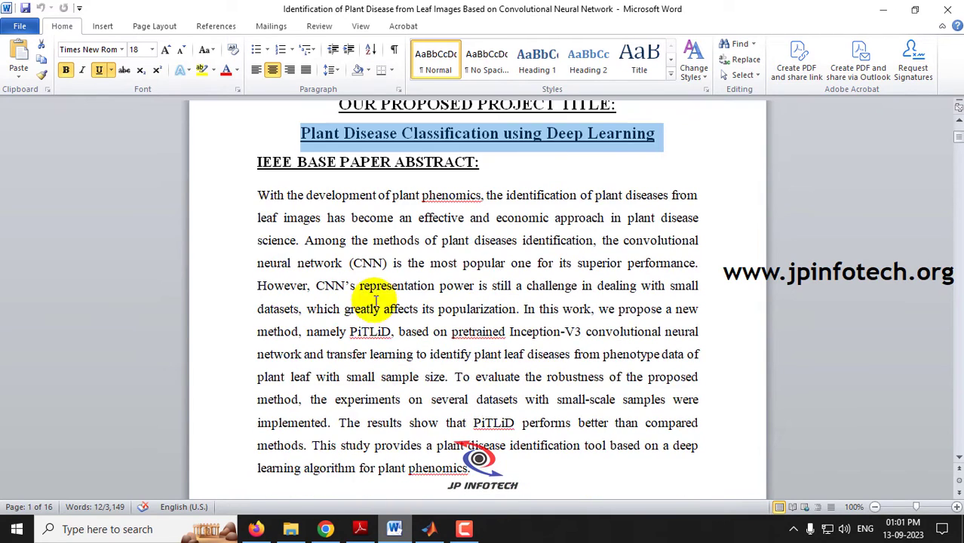
{"action": "left_click_drag", "start_coordinate": [230, 179], "coordinate": [500, 447]}
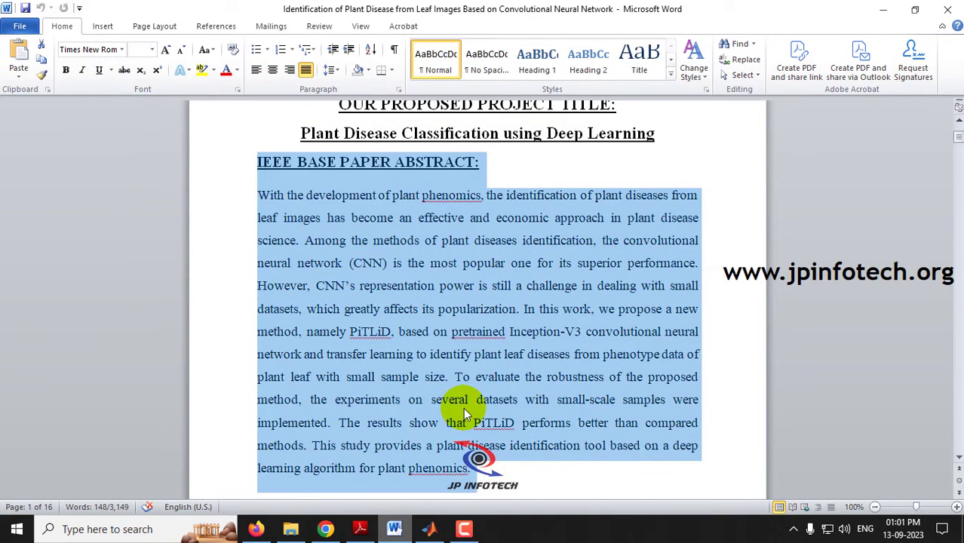
{"action": "scroll", "coordinate": [464, 405], "scroll_direction": "down", "scroll_amount": 5}
{"action": "scroll", "coordinate": [466, 405], "scroll_direction": "down", "scroll_amount": 2}
{"action": "left_click_drag", "start_coordinate": [258, 230], "coordinate": [537, 254]}
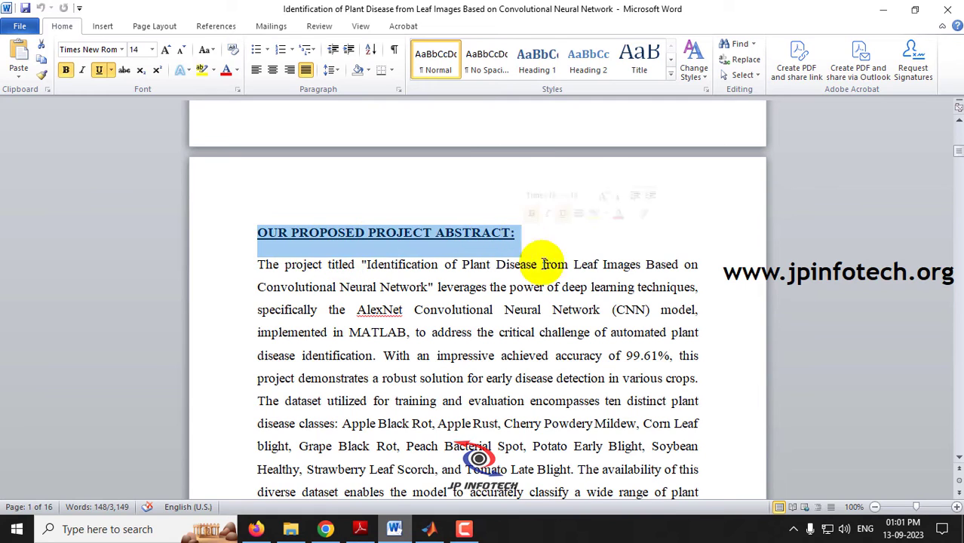
{"action": "scroll", "coordinate": [566, 310], "scroll_direction": "down", "scroll_amount": 1}
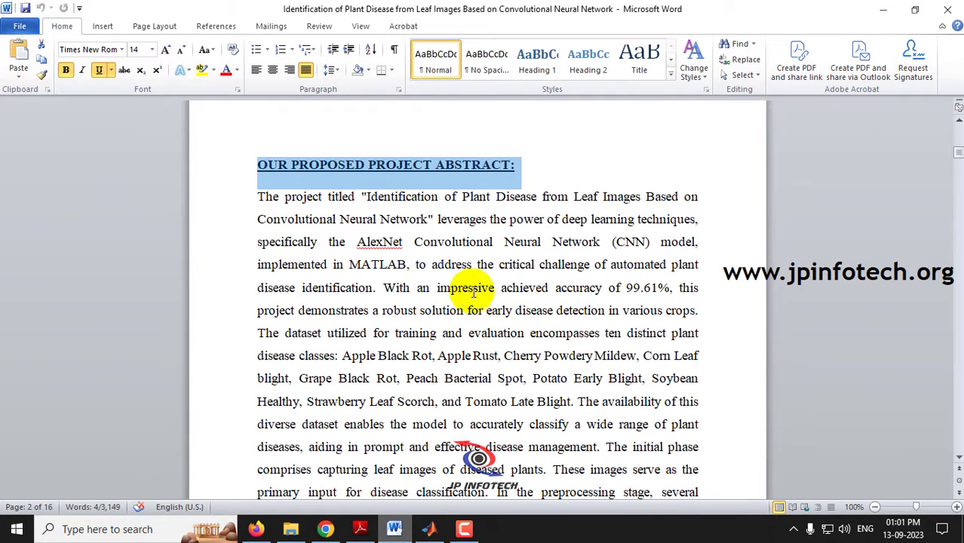
{"action": "left_click_drag", "start_coordinate": [358, 243], "coordinate": [673, 240]}
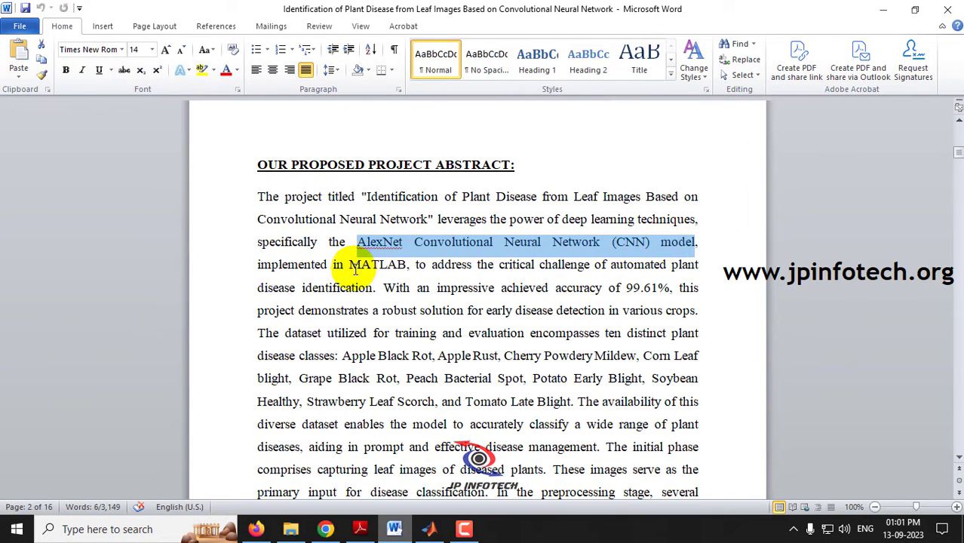
{"action": "left_click_drag", "start_coordinate": [349, 265], "coordinate": [421, 269]}
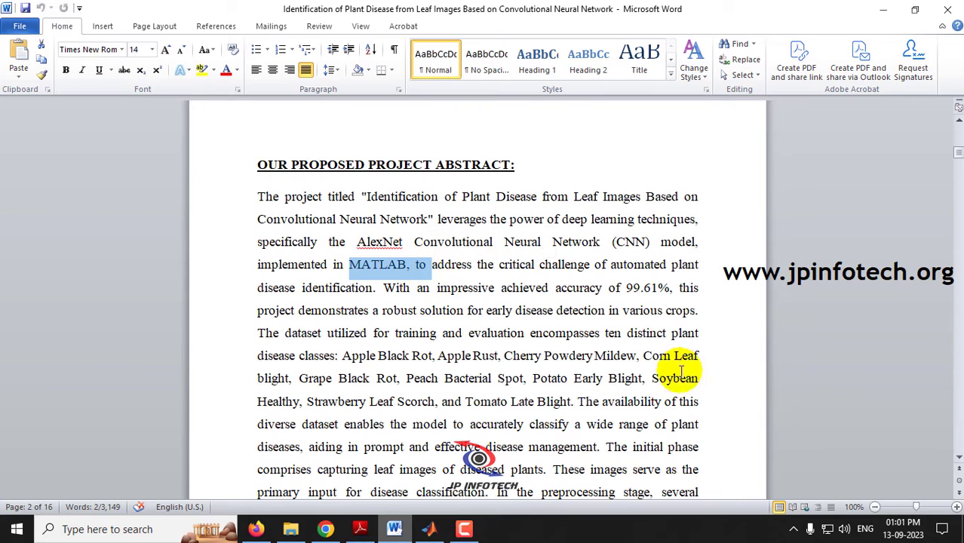
{"action": "scroll", "coordinate": [617, 389], "scroll_direction": "down", "scroll_amount": 2}
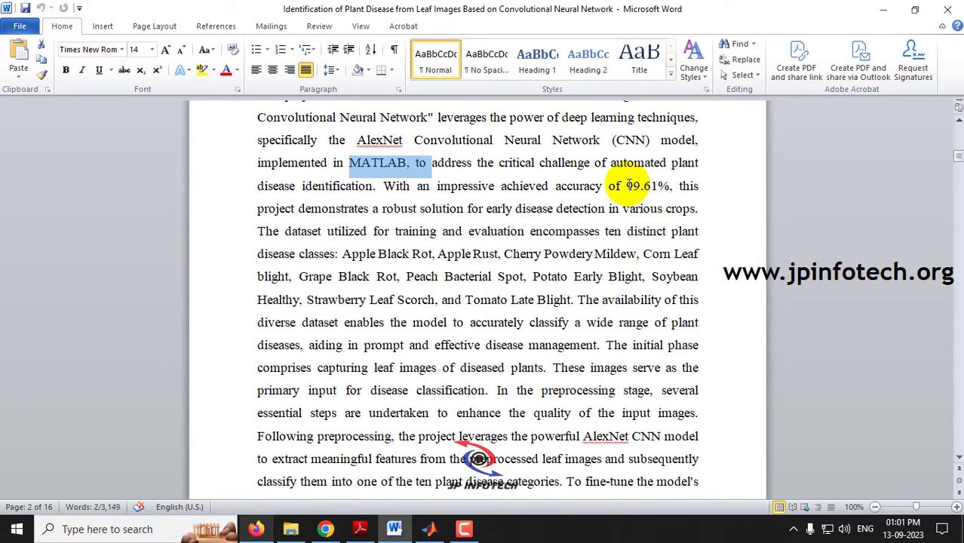
{"action": "left_click_drag", "start_coordinate": [626, 186], "coordinate": [668, 185]}
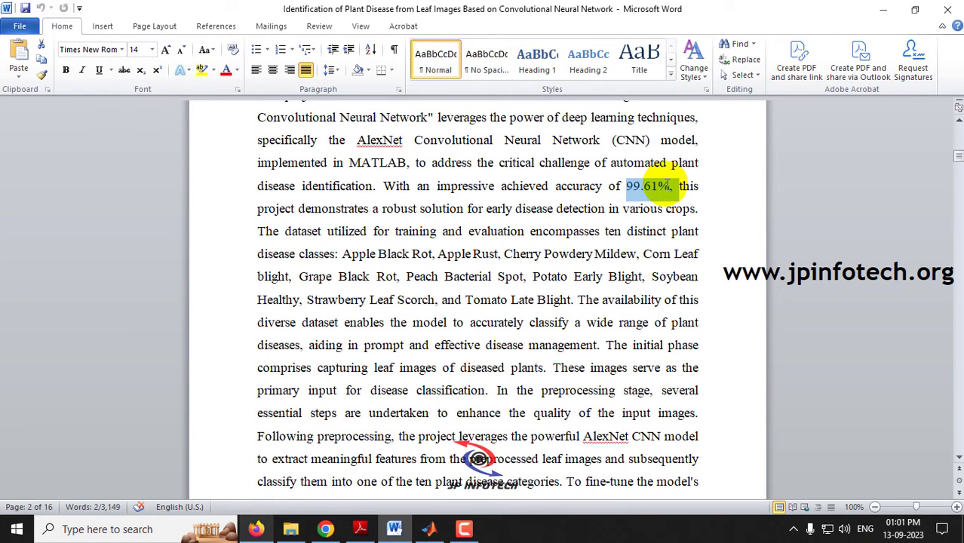
{"action": "scroll", "coordinate": [649, 353], "scroll_direction": "up", "scroll_amount": 1}
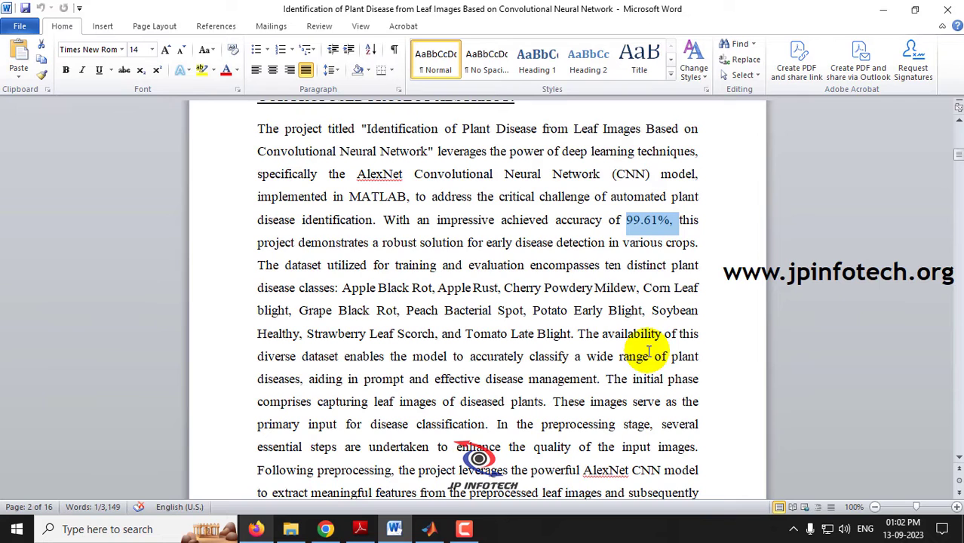
{"action": "scroll", "coordinate": [483, 369], "scroll_direction": "down", "scroll_amount": 2}
{"action": "left_click", "coordinate": [344, 186]}
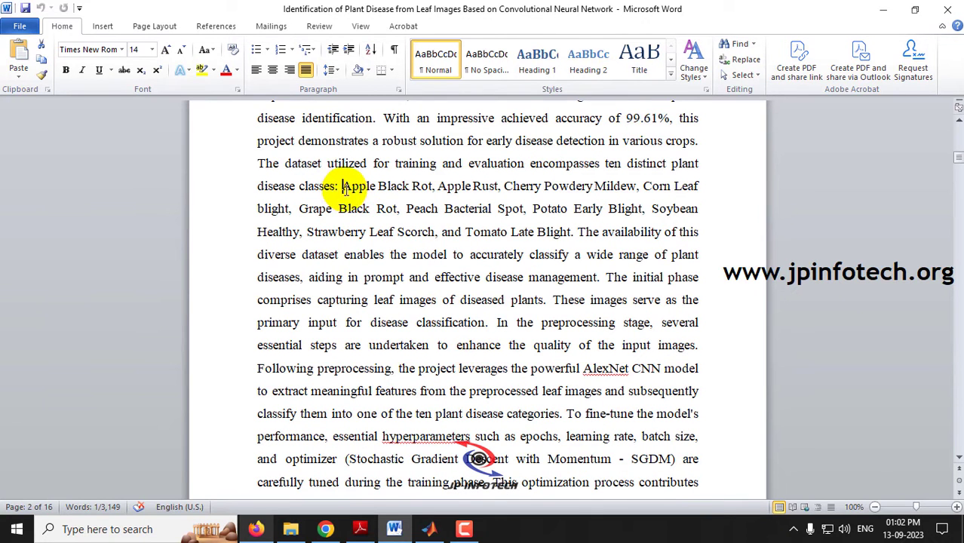
{"action": "mouse_move", "coordinate": [343, 188]}
{"action": "left_mouse_down"}
{"action": "mouse_move", "coordinate": [710, 189]}
{"action": "mouse_move", "coordinate": [248, 211]}
{"action": "mouse_move", "coordinate": [509, 213]}
{"action": "mouse_move", "coordinate": [543, 223]}
{"action": "mouse_move", "coordinate": [533, 209]}
{"action": "mouse_move", "coordinate": [660, 216]}
{"action": "mouse_move", "coordinate": [388, 215]}
{"action": "mouse_move", "coordinate": [301, 226]}
{"action": "mouse_move", "coordinate": [553, 235]}
{"action": "left_mouse_up"}
{"action": "left_click", "coordinate": [446, 286]}
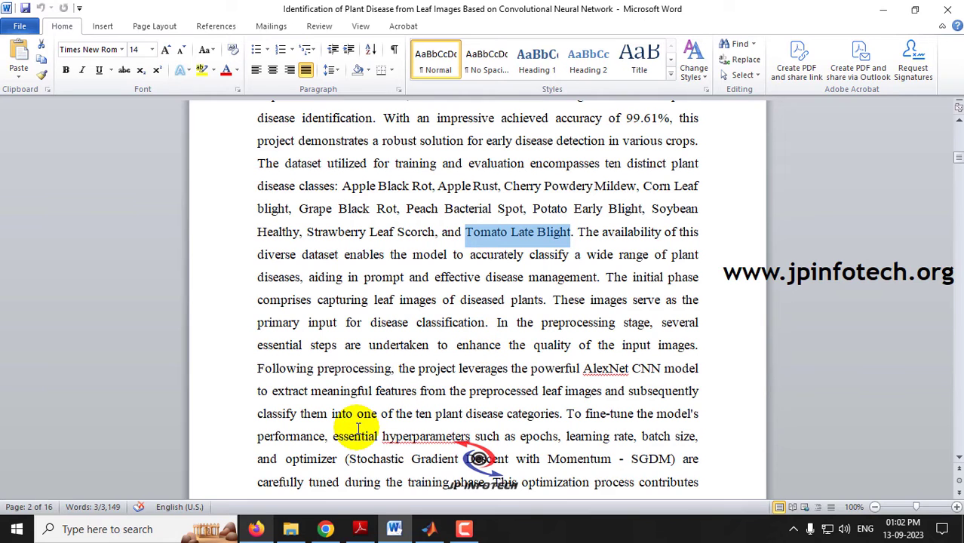
Open Full Coding\Dataset in File Explorer and select all ten disease-class folders.
{"action": "left_click", "coordinate": [290, 529]}
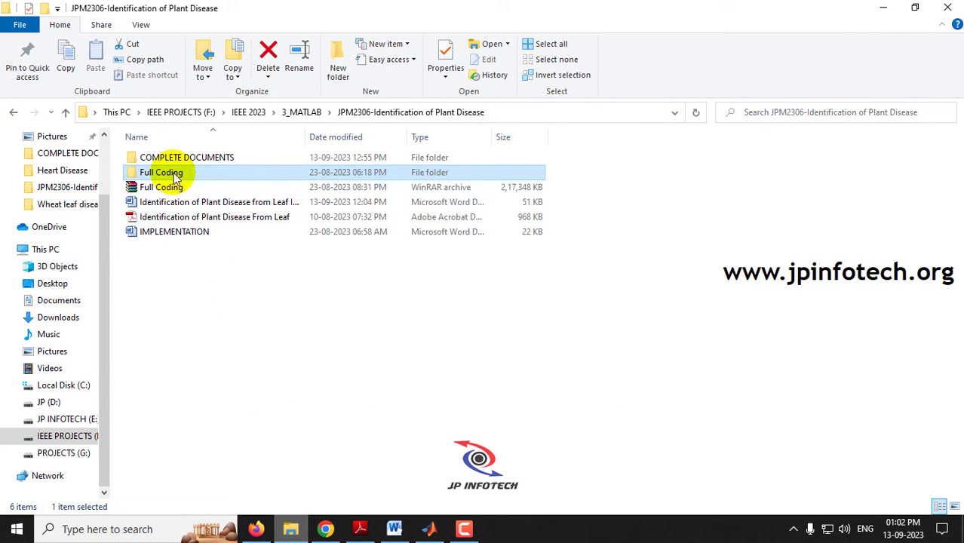
{"action": "double_click", "coordinate": [175, 174]}
{"action": "left_click", "coordinate": [172, 174]}
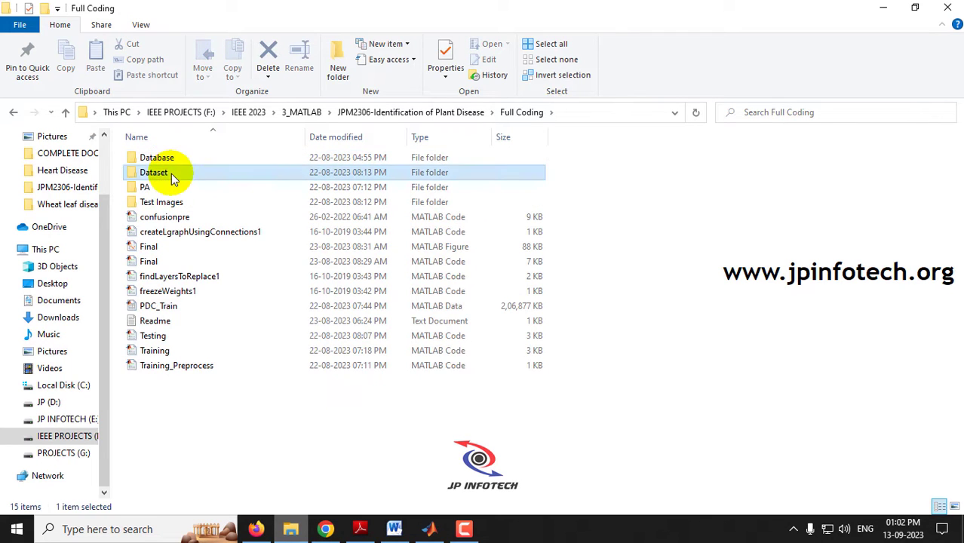
{"action": "double_click", "coordinate": [171, 174]}
{"action": "left_click_drag", "start_coordinate": [308, 352], "coordinate": [138, 134]}
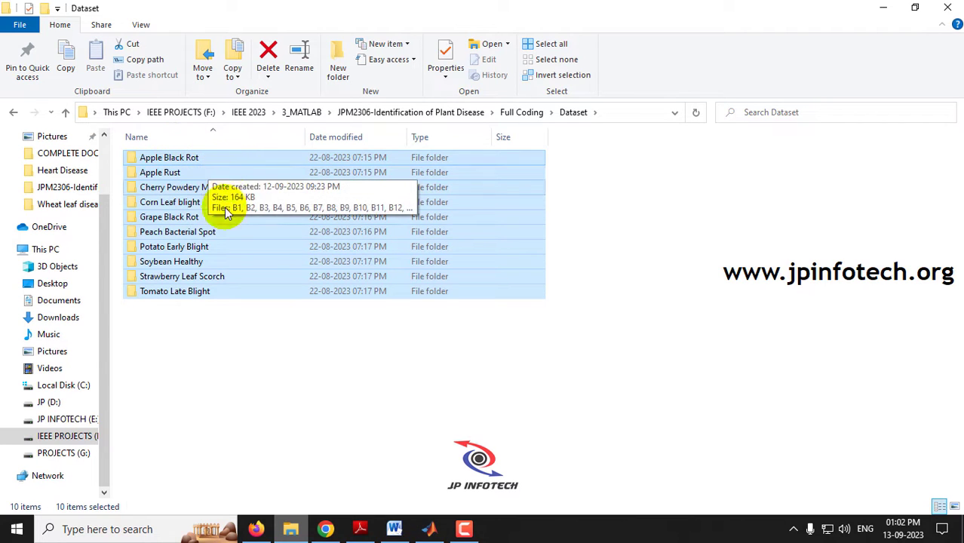
View the Apple Black Rot, Apple Rust, Cherry Powdery Mildew, Corn Leaf blight and Grape Black Rot images.
{"action": "left_click", "coordinate": [211, 326]}
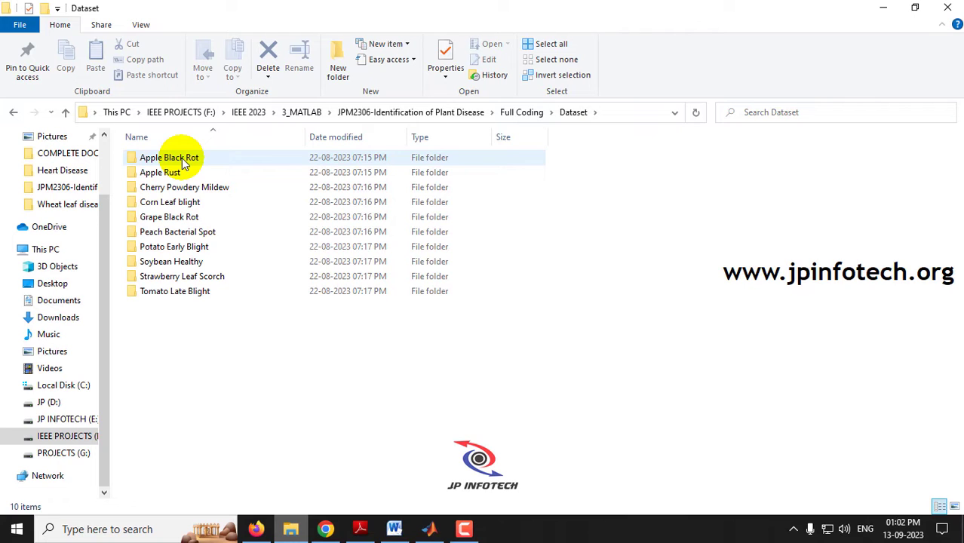
{"action": "double_click", "coordinate": [183, 164]}
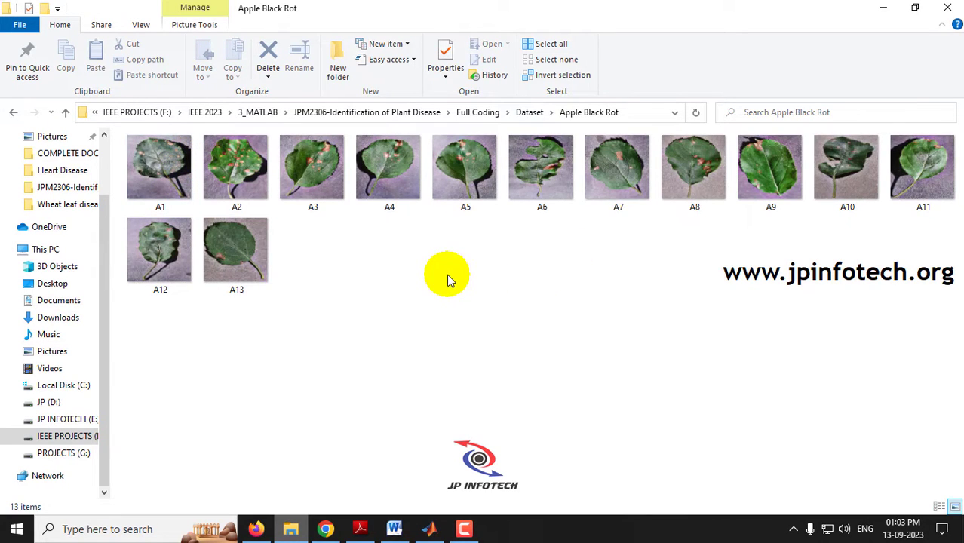
{"action": "left_click", "coordinate": [12, 111]}
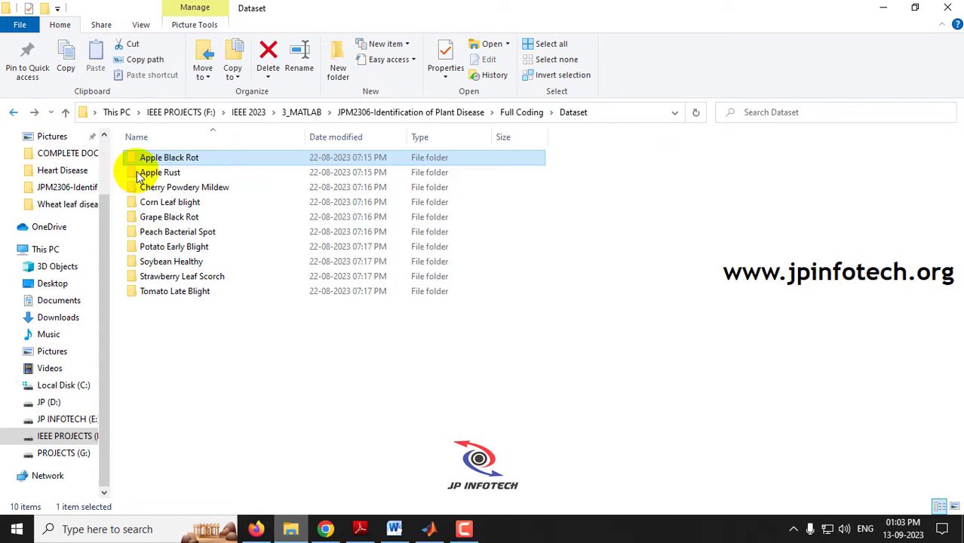
{"action": "double_click", "coordinate": [172, 177]}
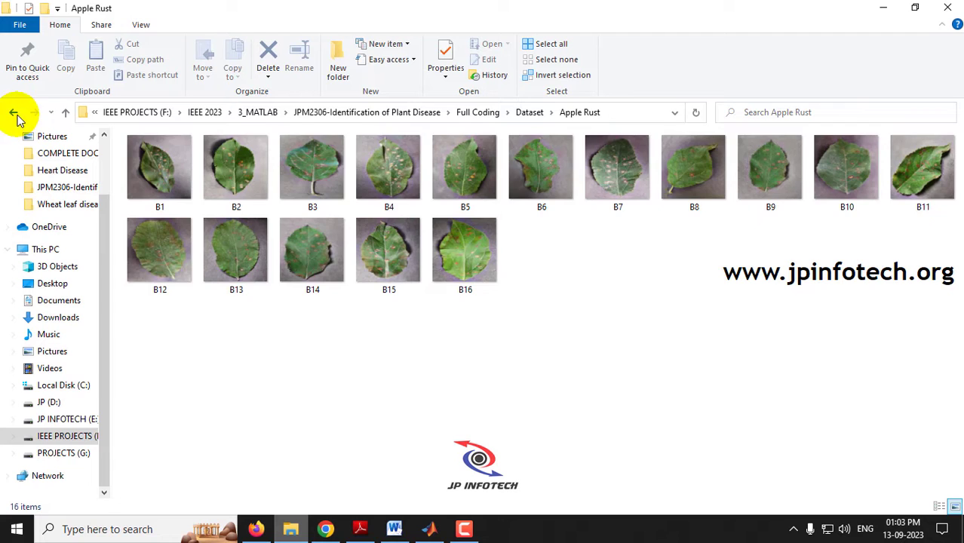
{"action": "left_click", "coordinate": [15, 113]}
{"action": "double_click", "coordinate": [188, 192]}
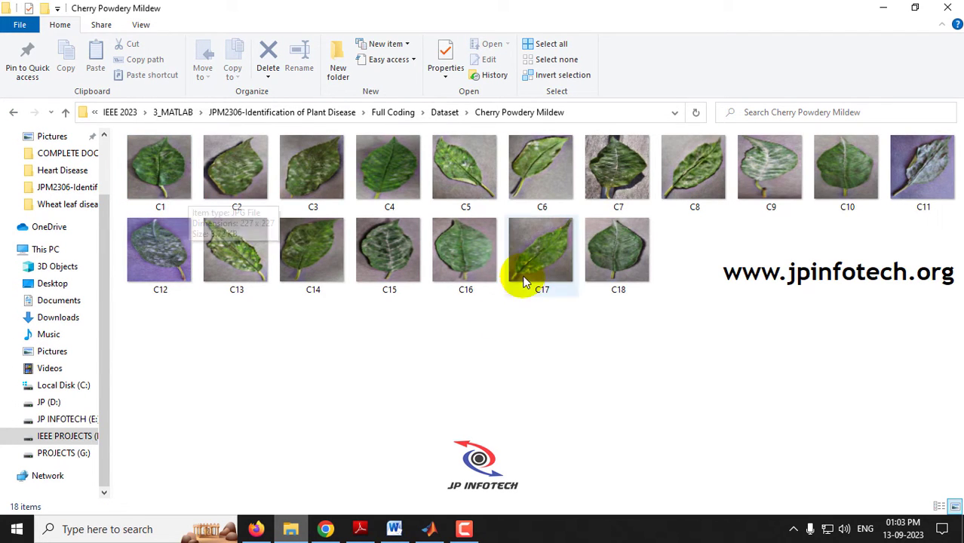
{"action": "left_click", "coordinate": [13, 114]}
{"action": "double_click", "coordinate": [151, 197]}
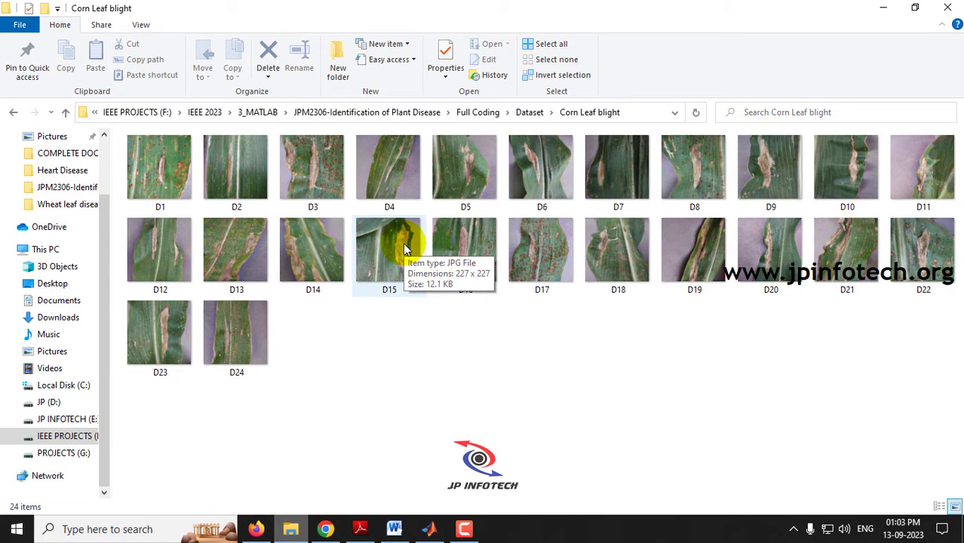
{"action": "left_click", "coordinate": [12, 113]}
{"action": "double_click", "coordinate": [164, 217]}
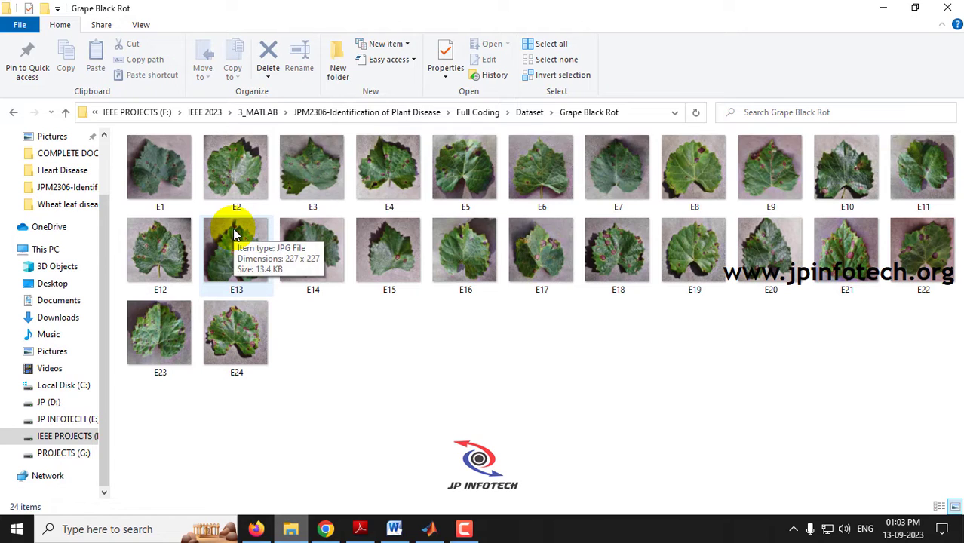
View Peach Bacterial Spot, Potato Early Blight, Soybean Healthy, Strawberry Leaf Scorch and Tomato Late Blight images, then return to Word.
{"action": "left_click", "coordinate": [12, 113]}
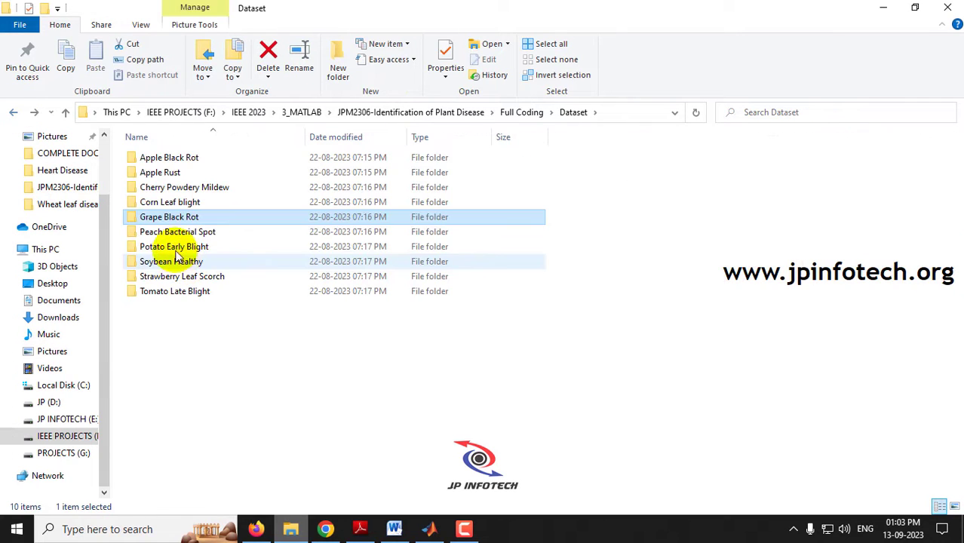
{"action": "left_click", "coordinate": [169, 233]}
{"action": "double_click", "coordinate": [169, 236]}
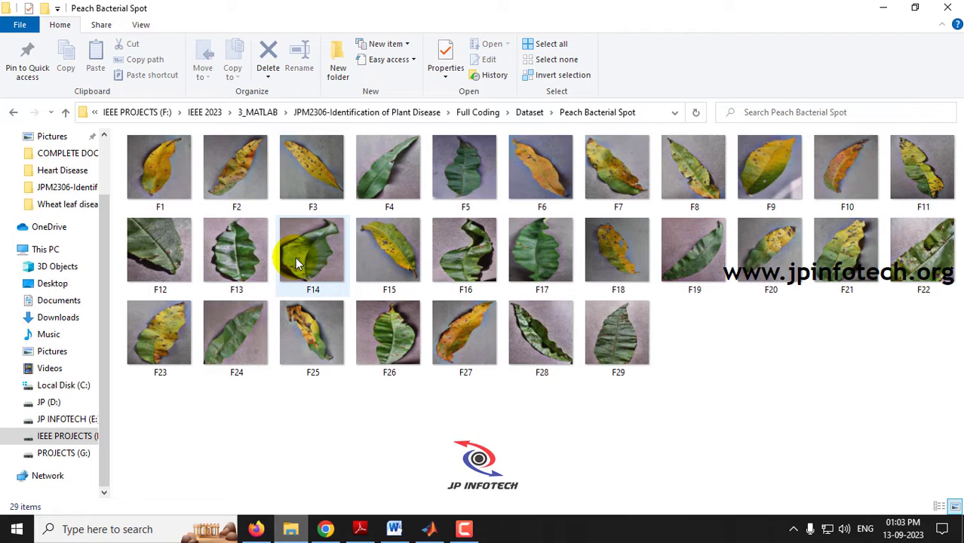
{"action": "left_click", "coordinate": [11, 115]}
{"action": "double_click", "coordinate": [192, 250]}
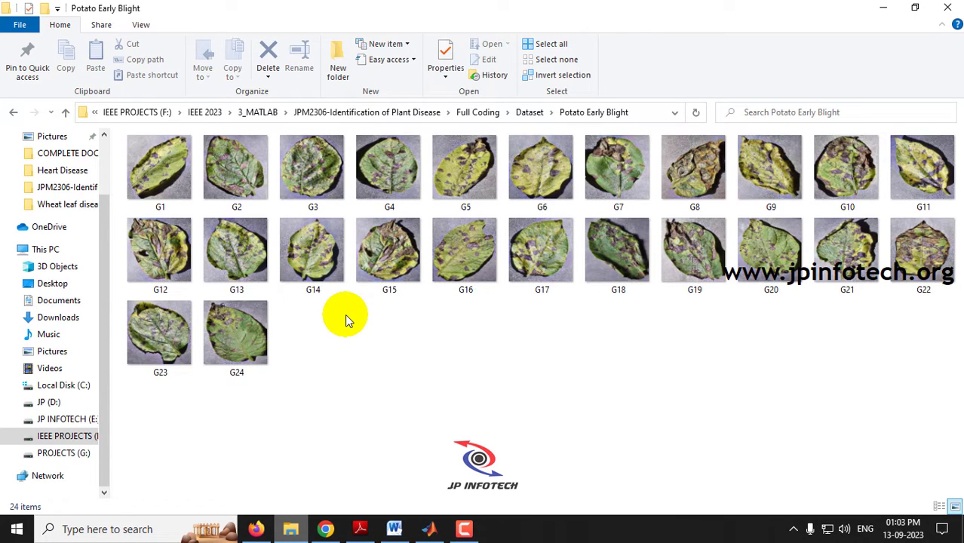
{"action": "left_click", "coordinate": [11, 112]}
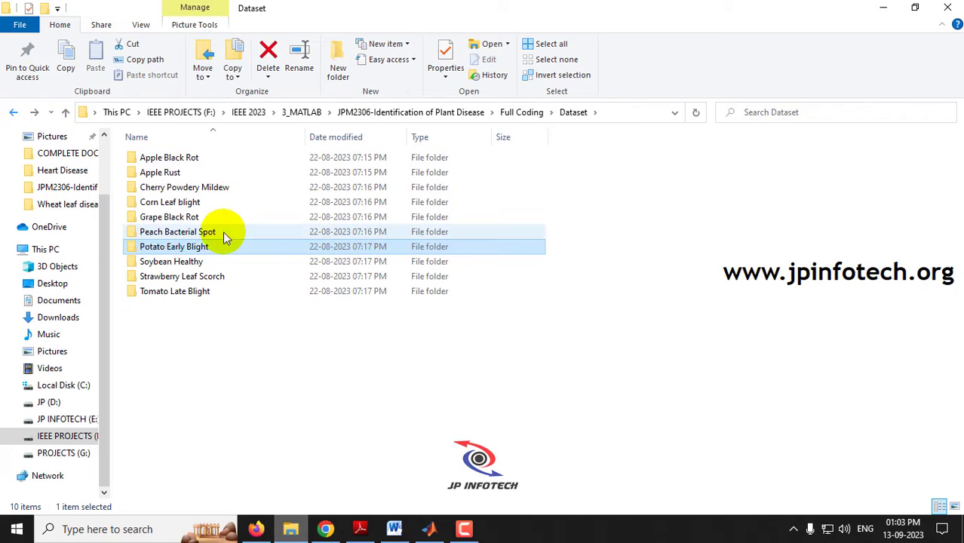
{"action": "double_click", "coordinate": [175, 262]}
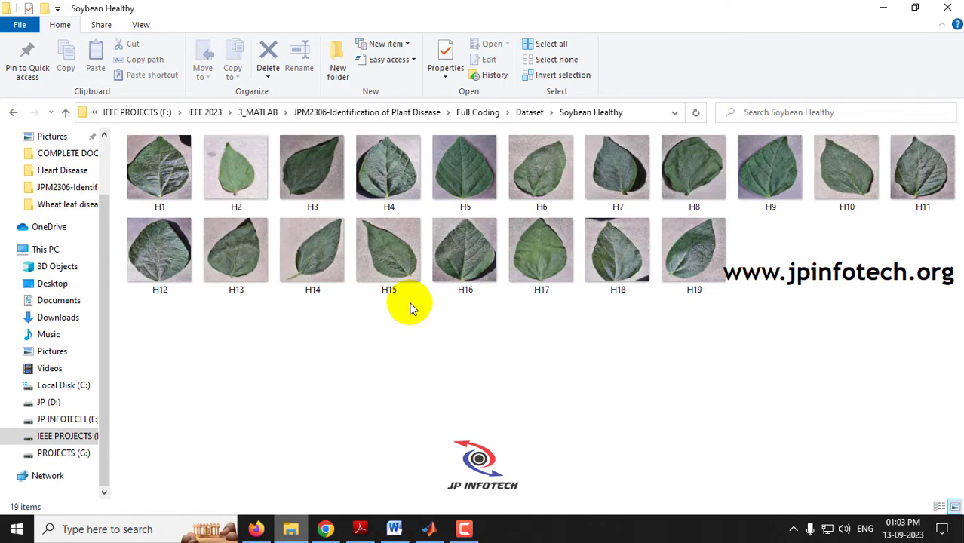
{"action": "left_click", "coordinate": [14, 115]}
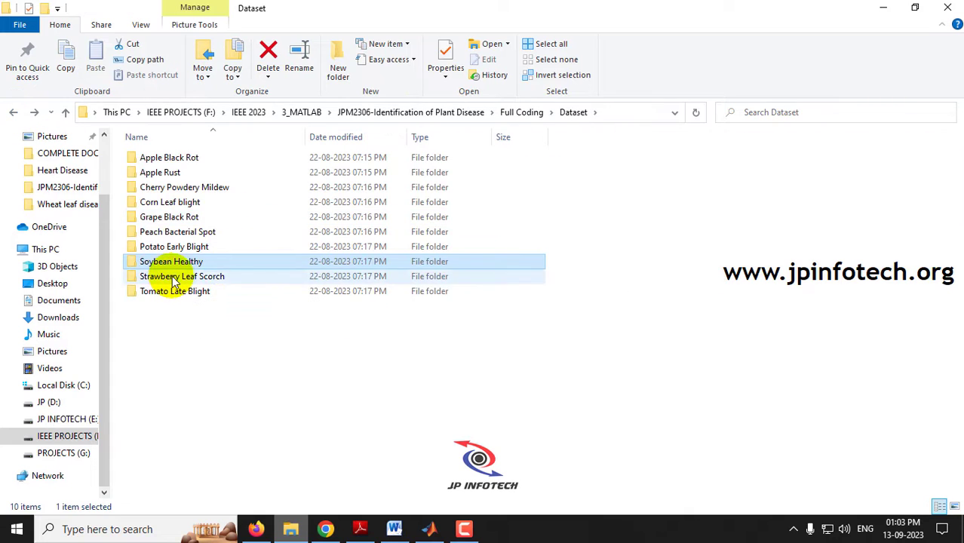
{"action": "double_click", "coordinate": [215, 274]}
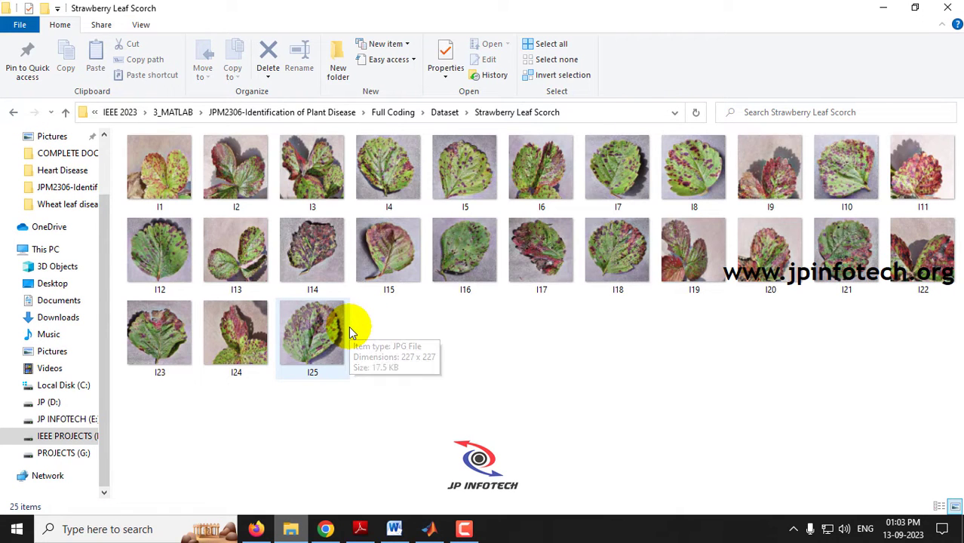
{"action": "left_click", "coordinate": [12, 113]}
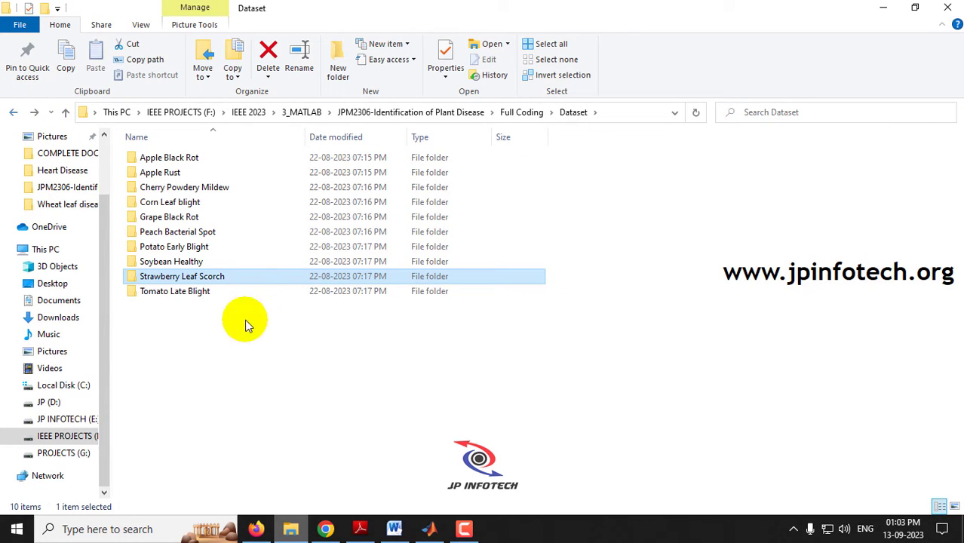
{"action": "double_click", "coordinate": [194, 293]}
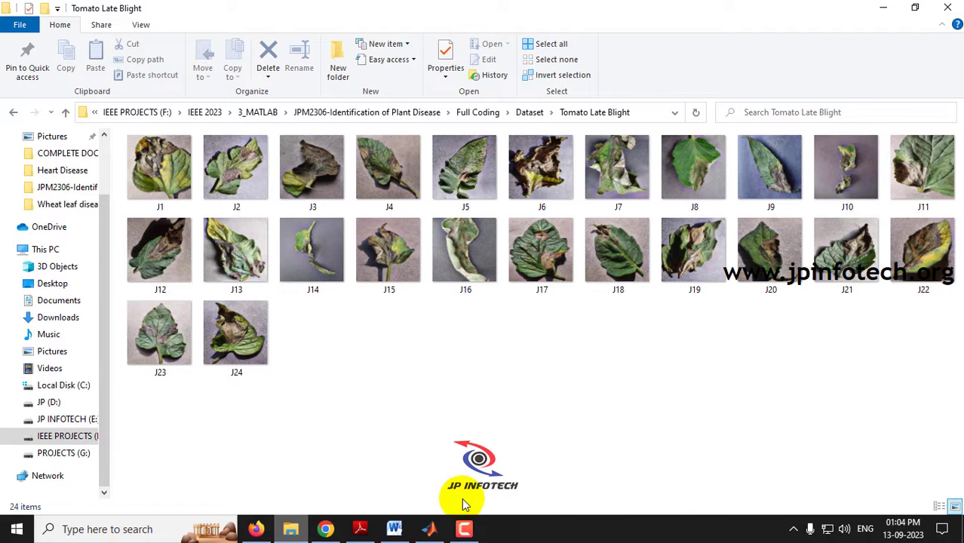
{"action": "left_click", "coordinate": [394, 529]}
{"action": "scroll", "coordinate": [504, 260], "scroll_direction": "down", "scroll_amount": 2}
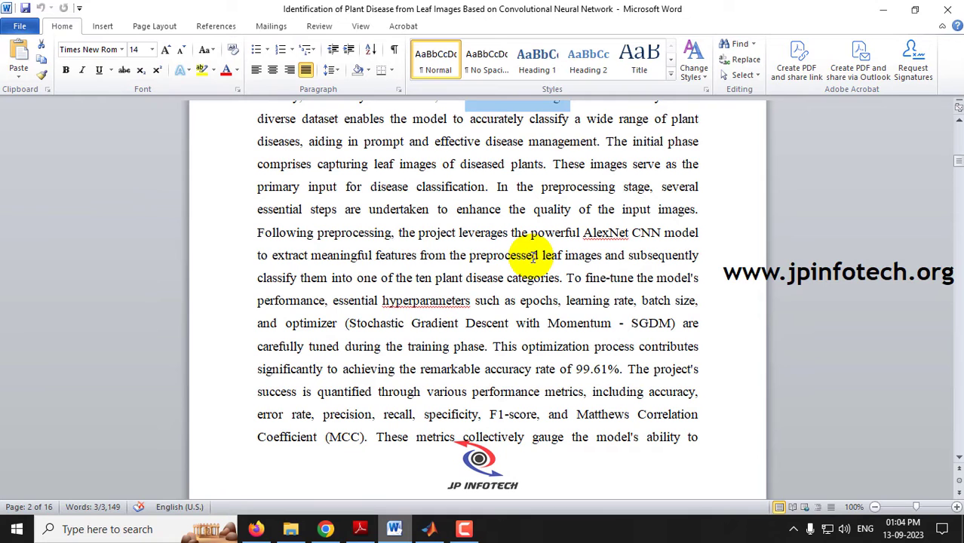
{"action": "scroll", "coordinate": [535, 256], "scroll_direction": "down", "scroll_amount": 2}
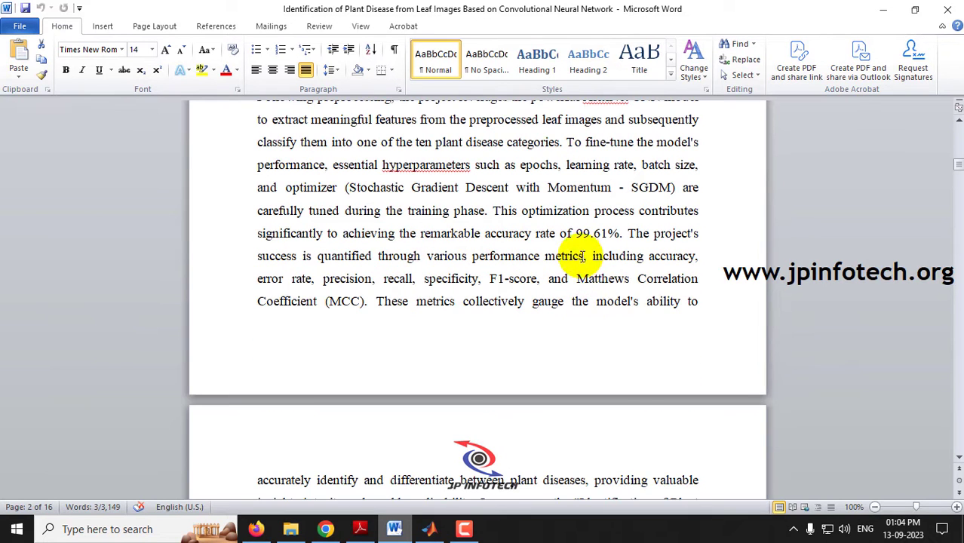
{"action": "left_click_drag", "start_coordinate": [575, 233], "coordinate": [623, 241]}
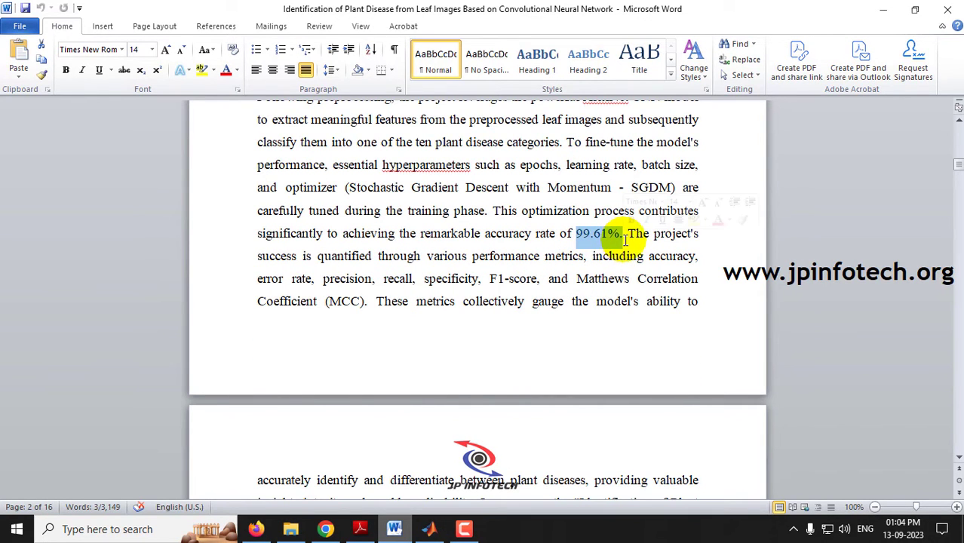
{"action": "scroll", "coordinate": [625, 239], "scroll_direction": "down", "scroll_amount": 5}
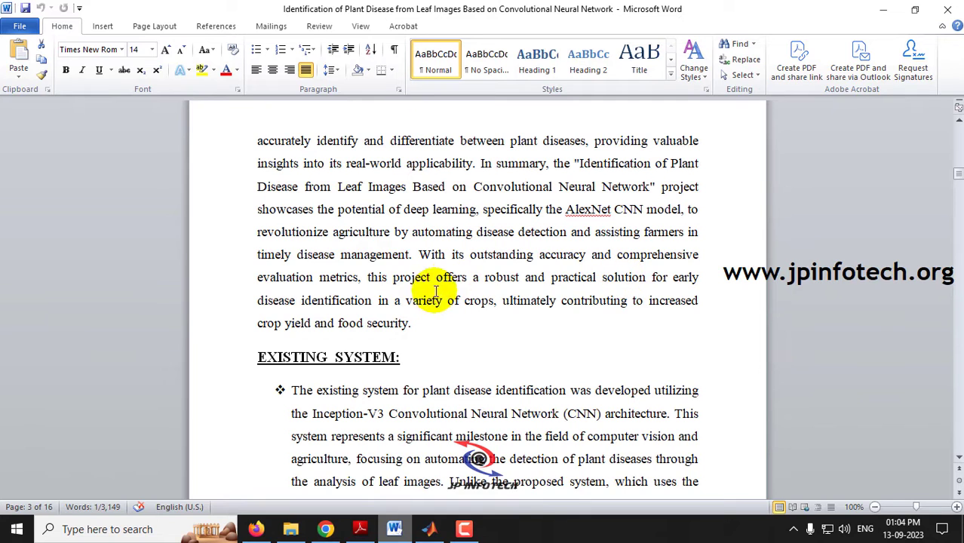
{"action": "scroll", "coordinate": [542, 268], "scroll_direction": "down", "scroll_amount": 3}
{"action": "left_click_drag", "start_coordinate": [258, 198], "coordinate": [391, 189]}
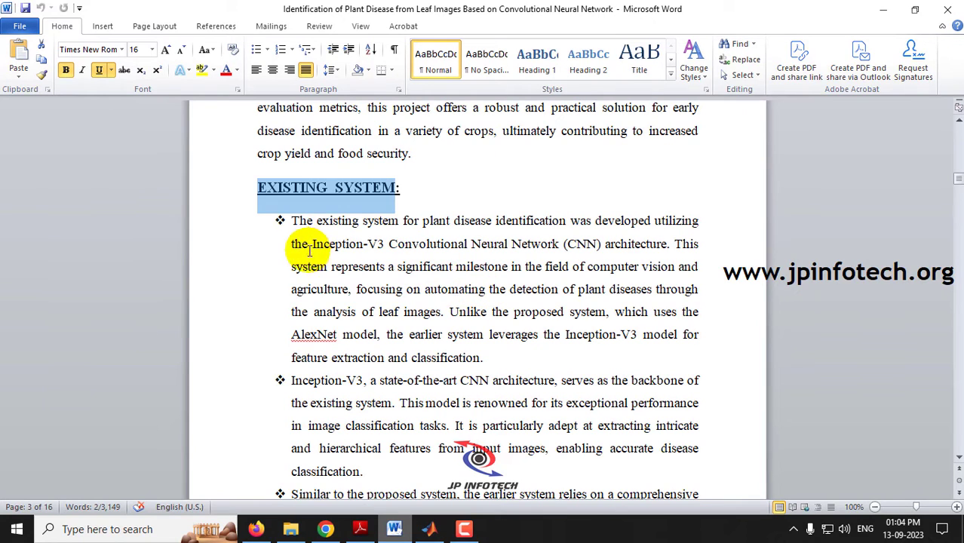
{"action": "left_click_drag", "start_coordinate": [311, 245], "coordinate": [394, 237]}
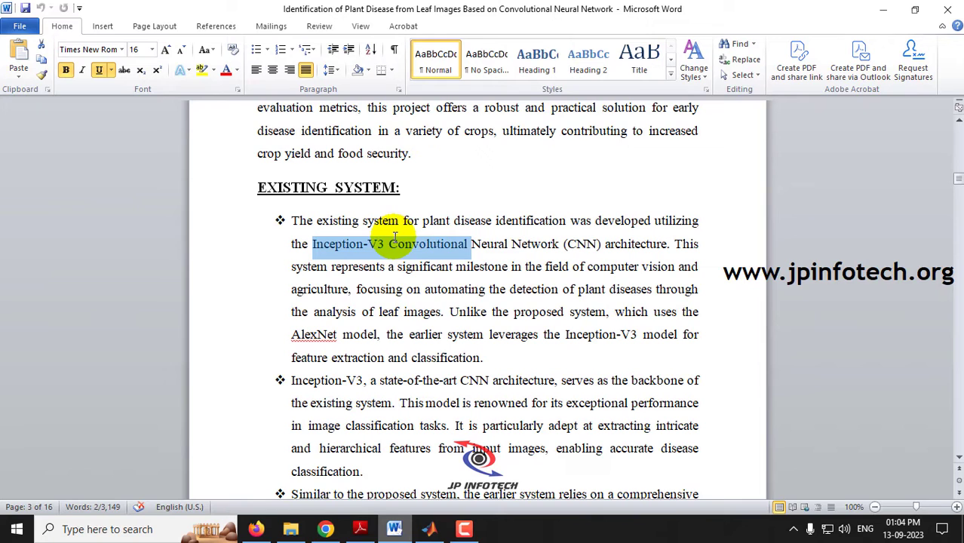
{"action": "left_click_drag", "start_coordinate": [402, 236], "coordinate": [667, 241]}
{"action": "scroll", "coordinate": [320, 295], "scroll_direction": "down", "scroll_amount": 20}
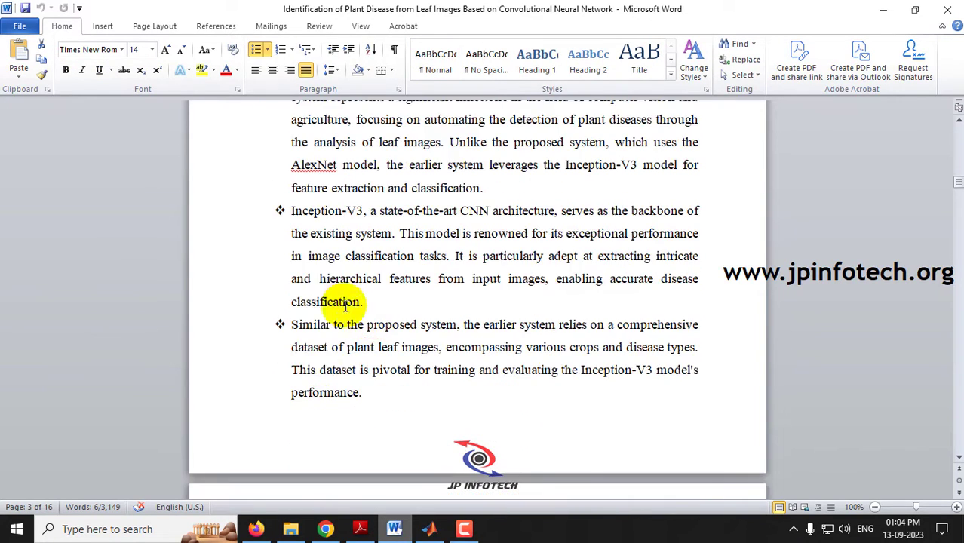
{"action": "scroll", "coordinate": [289, 274], "scroll_direction": "down", "scroll_amount": 5}
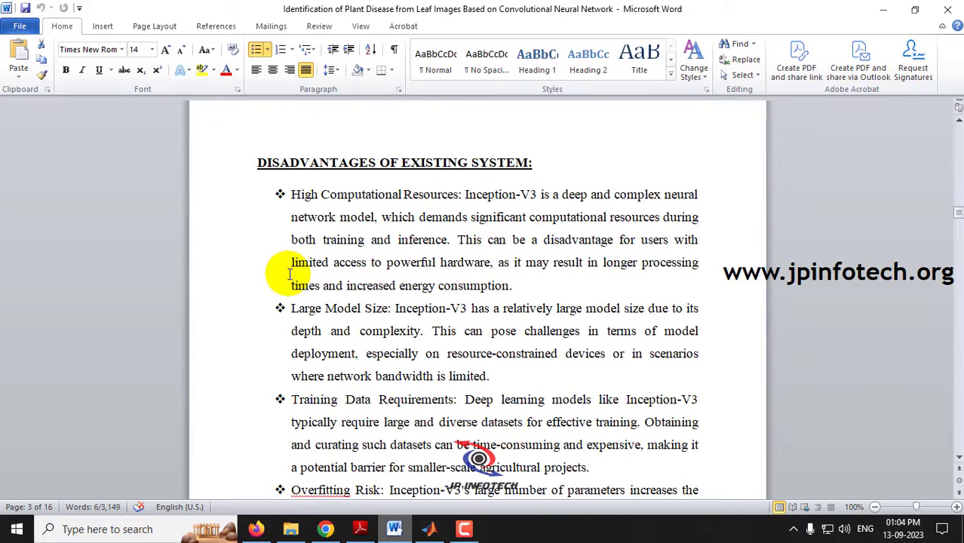
{"action": "left_click", "coordinate": [243, 176]}
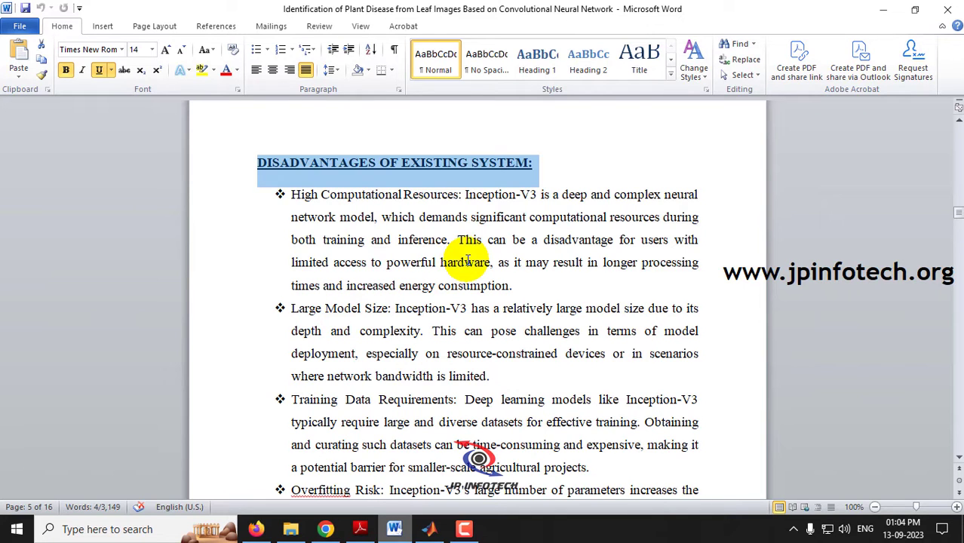
{"action": "scroll", "coordinate": [468, 260], "scroll_direction": "down", "scroll_amount": 15}
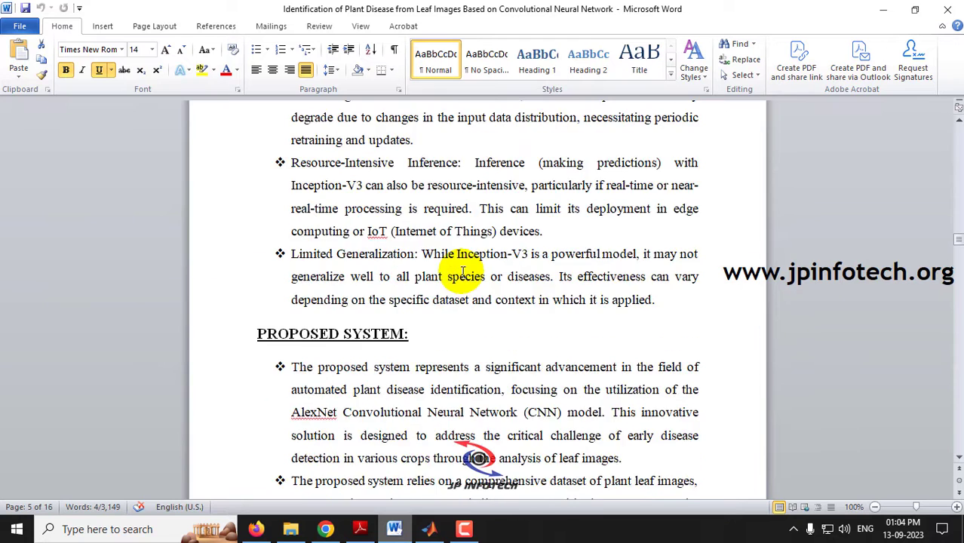
{"action": "left_click", "coordinate": [248, 204]}
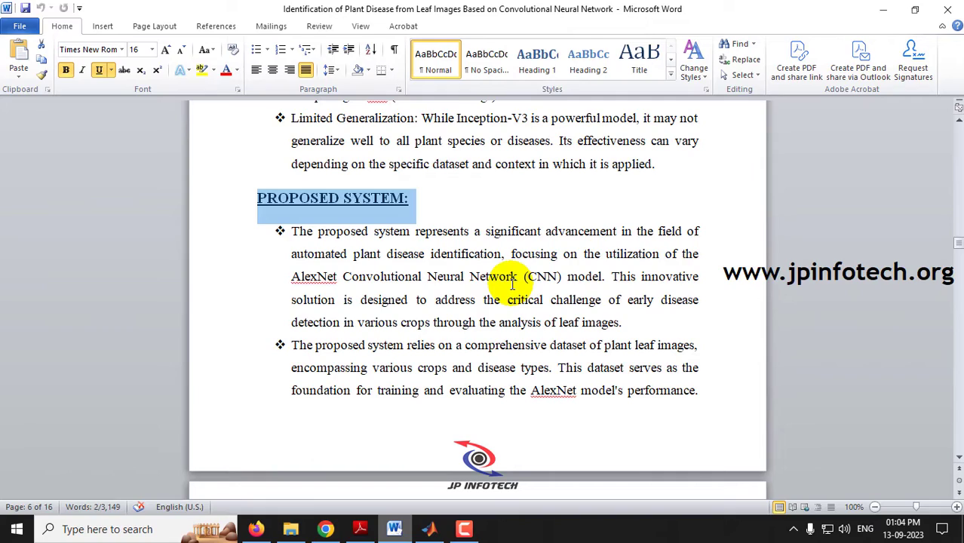
{"action": "scroll", "coordinate": [513, 283], "scroll_direction": "down", "scroll_amount": 9}
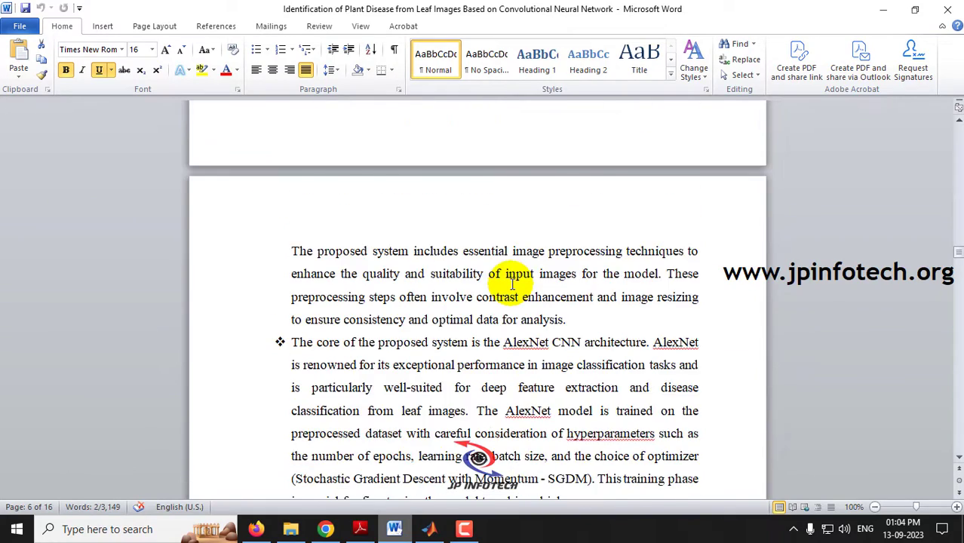
{"action": "scroll", "coordinate": [507, 289], "scroll_direction": "down", "scroll_amount": 7}
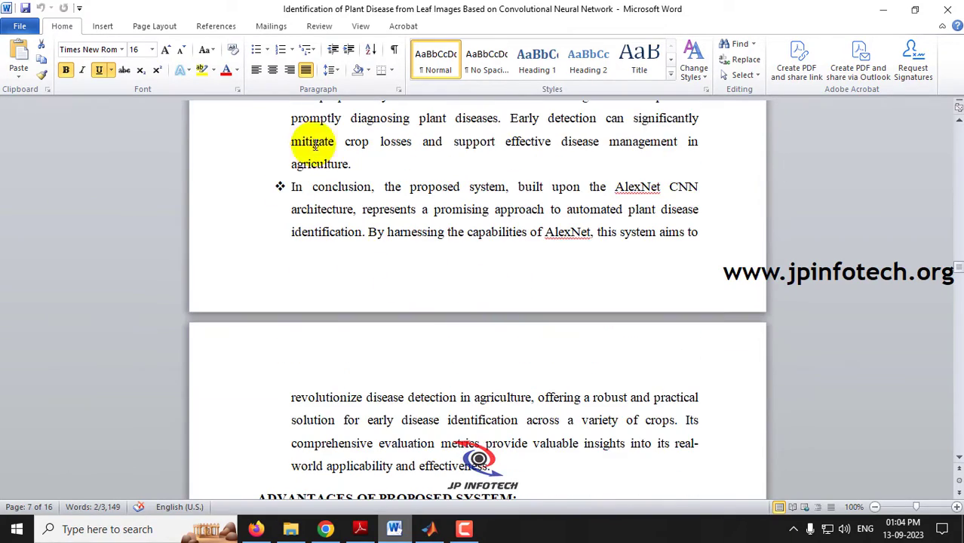
{"action": "left_click_drag", "start_coordinate": [258, 192], "coordinate": [517, 193]}
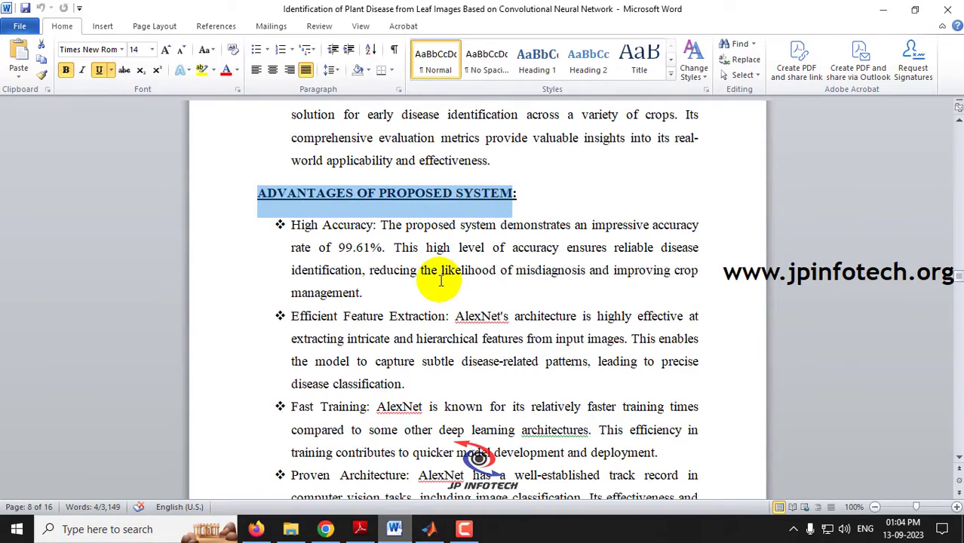
{"action": "scroll", "coordinate": [441, 281], "scroll_direction": "down", "scroll_amount": 20}
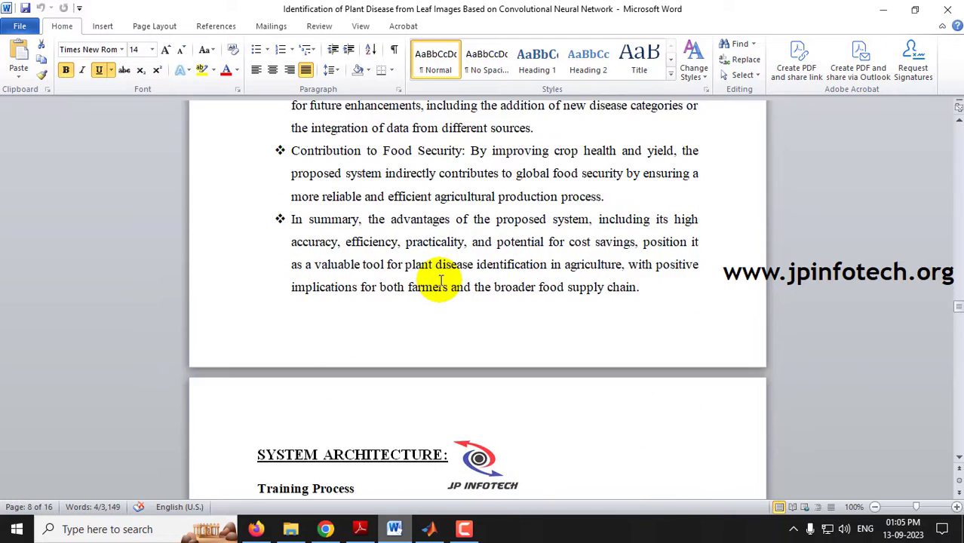
{"action": "scroll", "coordinate": [441, 280], "scroll_direction": "down", "scroll_amount": 7}
{"action": "left_click", "coordinate": [242, 123]}
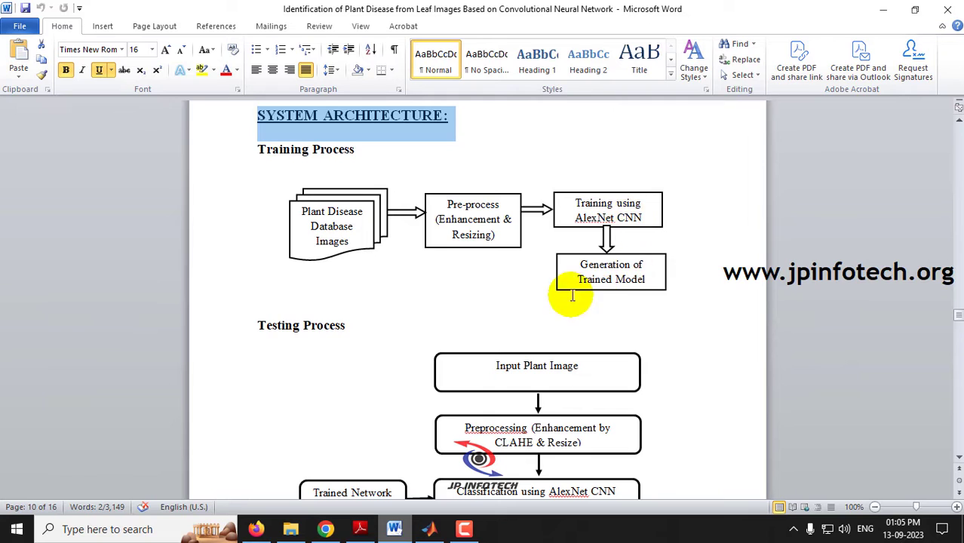
{"action": "scroll", "coordinate": [630, 244], "scroll_direction": "down", "scroll_amount": 3}
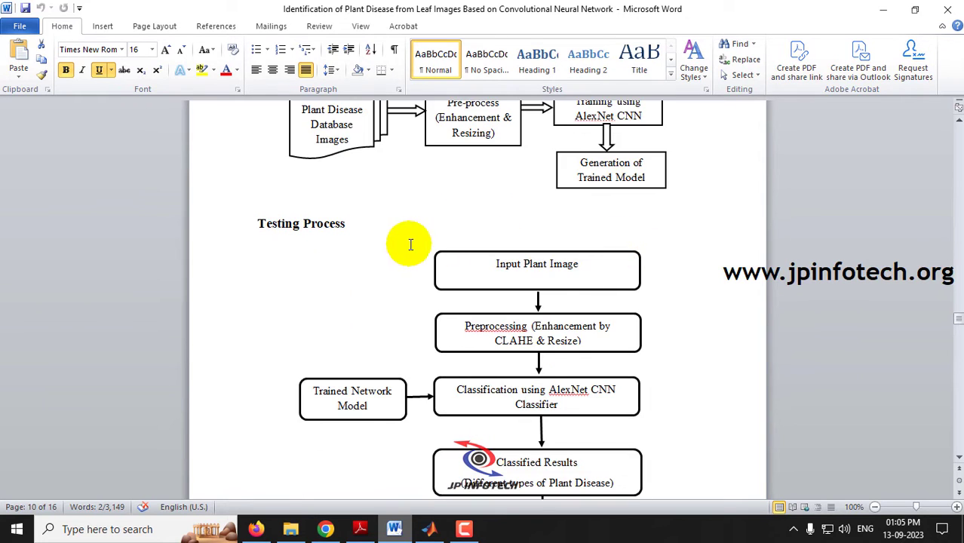
{"action": "scroll", "coordinate": [409, 242], "scroll_direction": "down", "scroll_amount": 1}
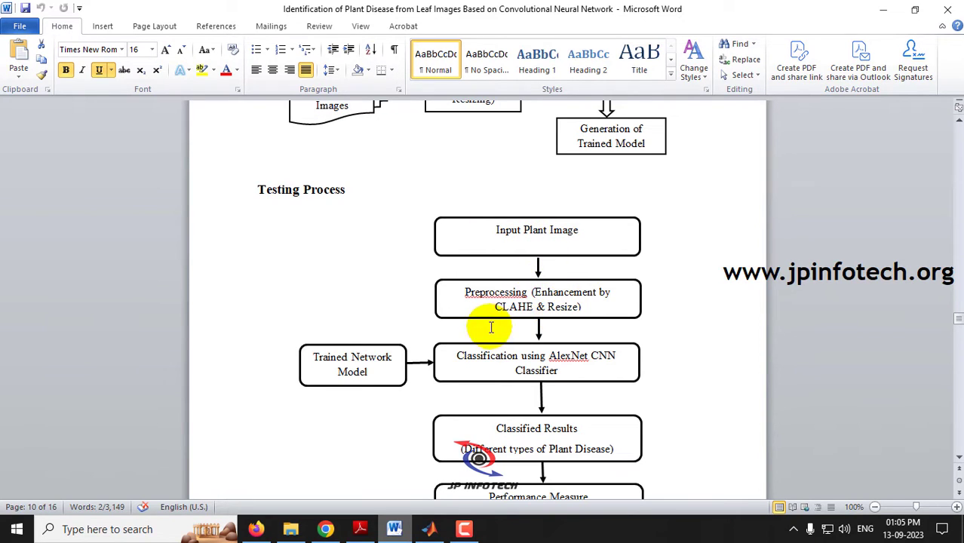
{"action": "scroll", "coordinate": [566, 305], "scroll_direction": "down", "scroll_amount": 2}
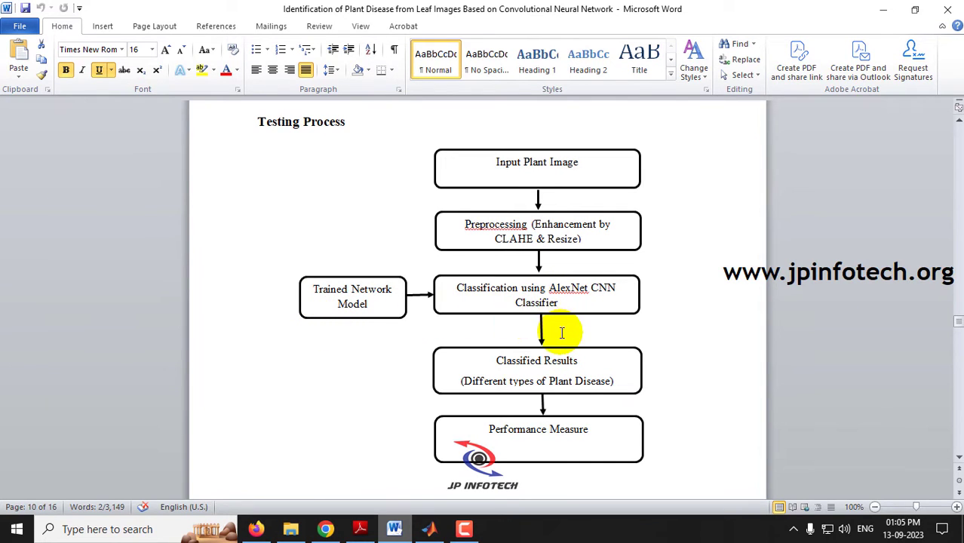
{"action": "scroll", "coordinate": [560, 329], "scroll_direction": "down", "scroll_amount": 2}
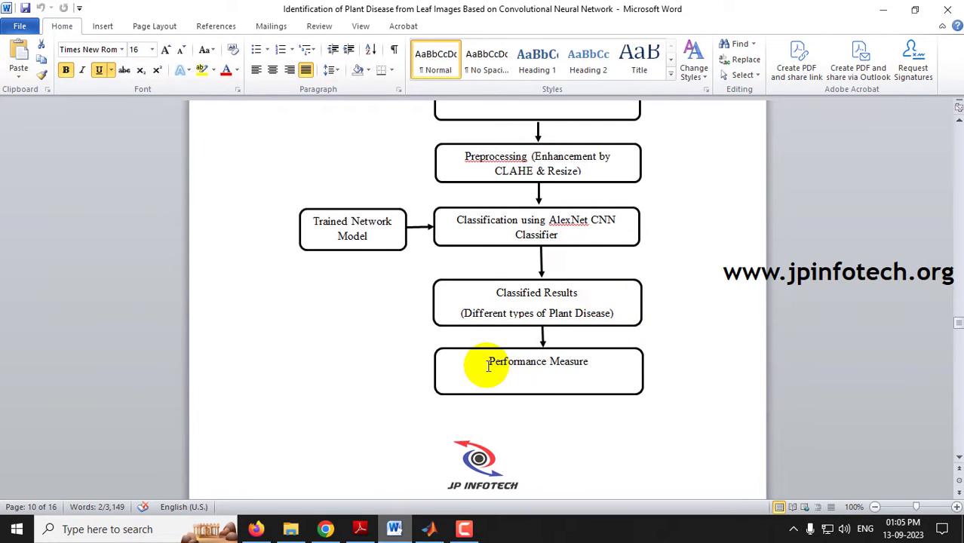
{"action": "left_click_drag", "start_coordinate": [490, 361], "coordinate": [613, 366]}
{"action": "left_click", "coordinate": [751, 356]}
Highlight the Modules Description, Pre-processing, Plant Disease Classification and Performance Measure headings.
{"action": "scroll", "coordinate": [751, 357], "scroll_direction": "down", "scroll_amount": 12}
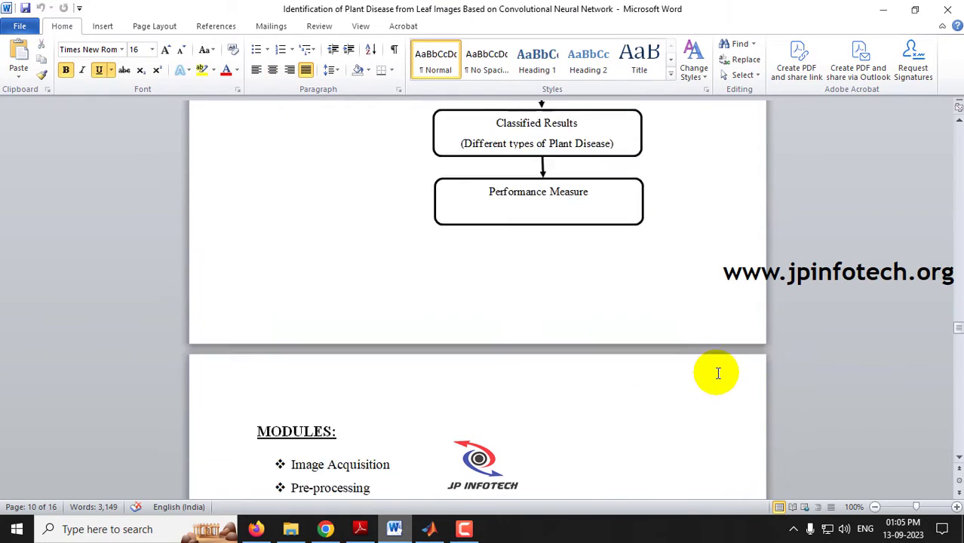
{"action": "left_click_drag", "start_coordinate": [257, 177], "coordinate": [454, 257]}
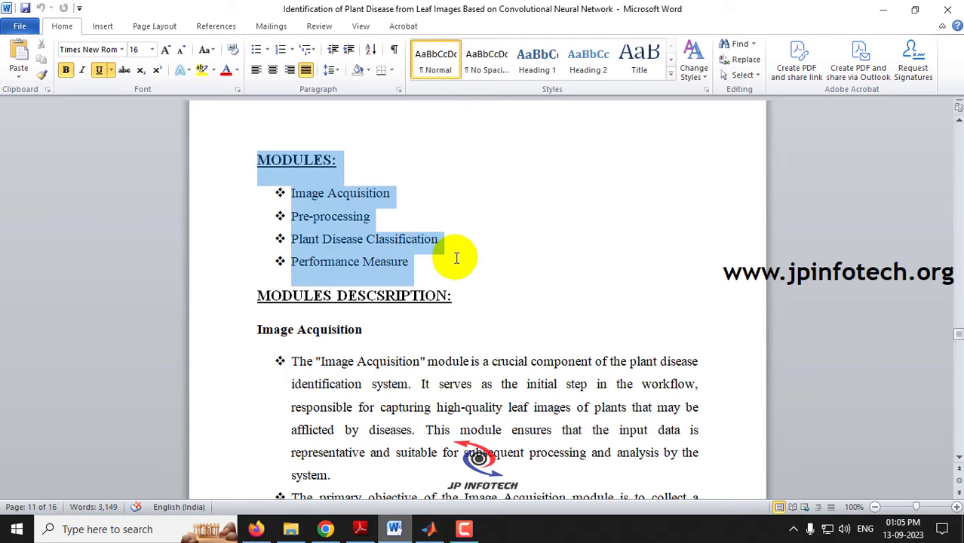
{"action": "left_click_drag", "start_coordinate": [242, 299], "coordinate": [434, 299]}
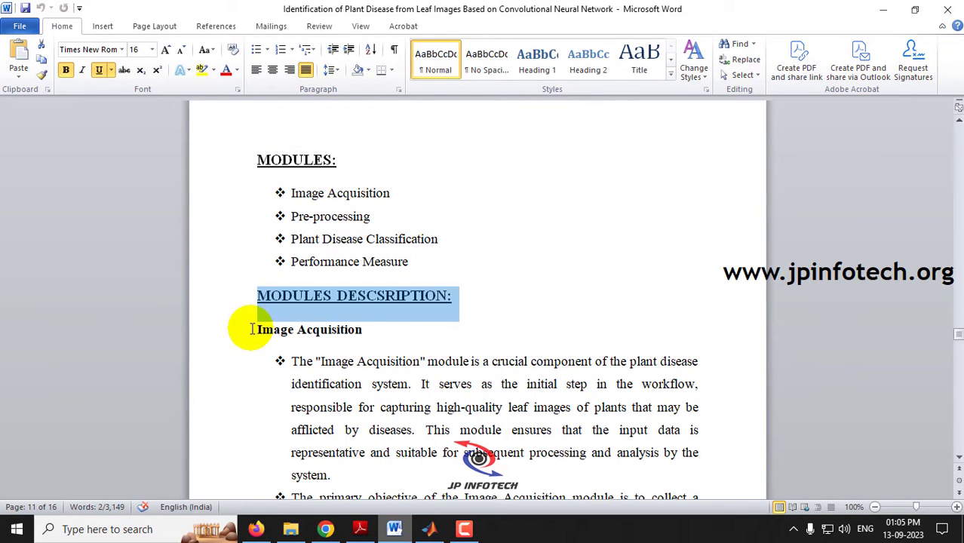
{"action": "left_click_drag", "start_coordinate": [254, 329], "coordinate": [377, 336]}
{"action": "scroll", "coordinate": [362, 330], "scroll_direction": "down", "scroll_amount": 15}
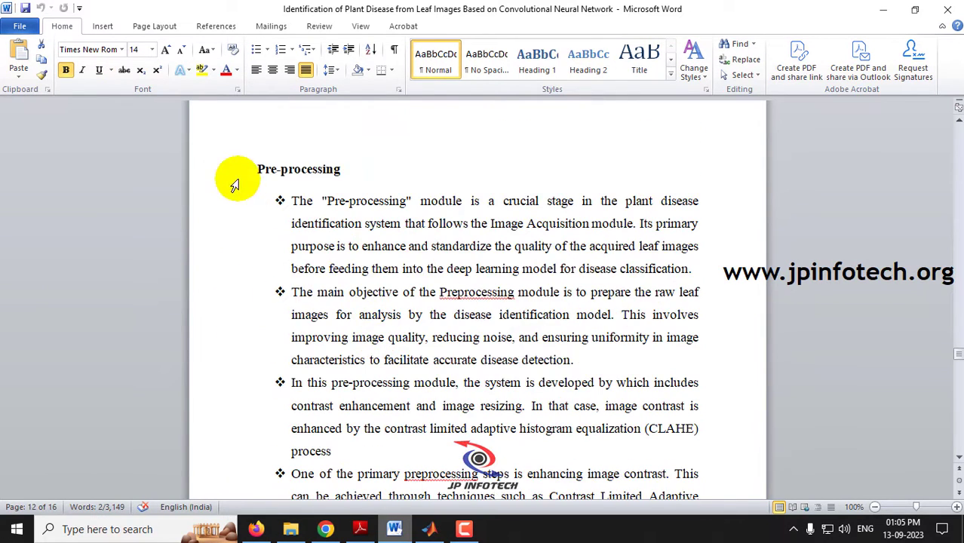
{"action": "left_click", "coordinate": [232, 181]}
{"action": "scroll", "coordinate": [311, 215], "scroll_direction": "down", "scroll_amount": 10}
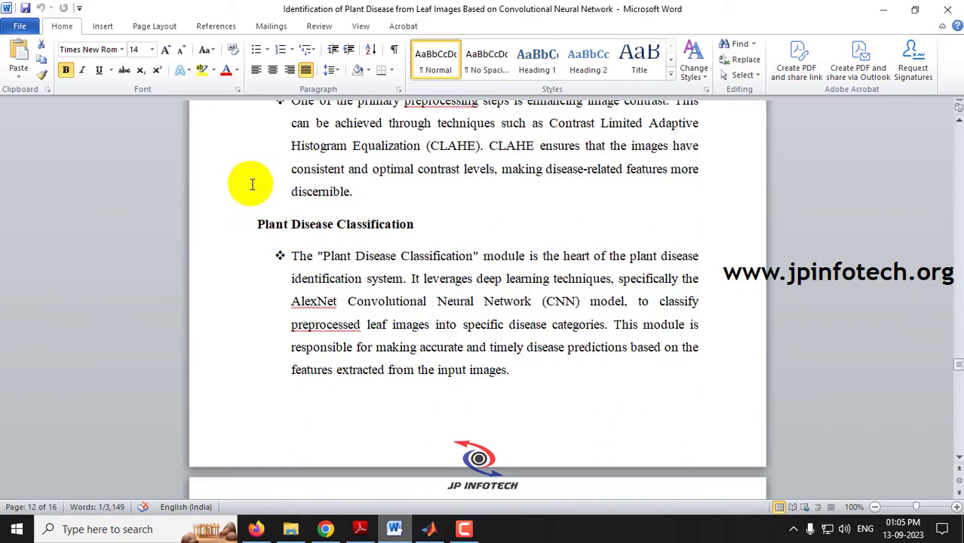
{"action": "left_click", "coordinate": [258, 224]}
{"action": "scroll", "coordinate": [430, 227], "scroll_direction": "down", "scroll_amount": 9}
{"action": "scroll", "coordinate": [275, 370], "scroll_direction": "down", "scroll_amount": 5}
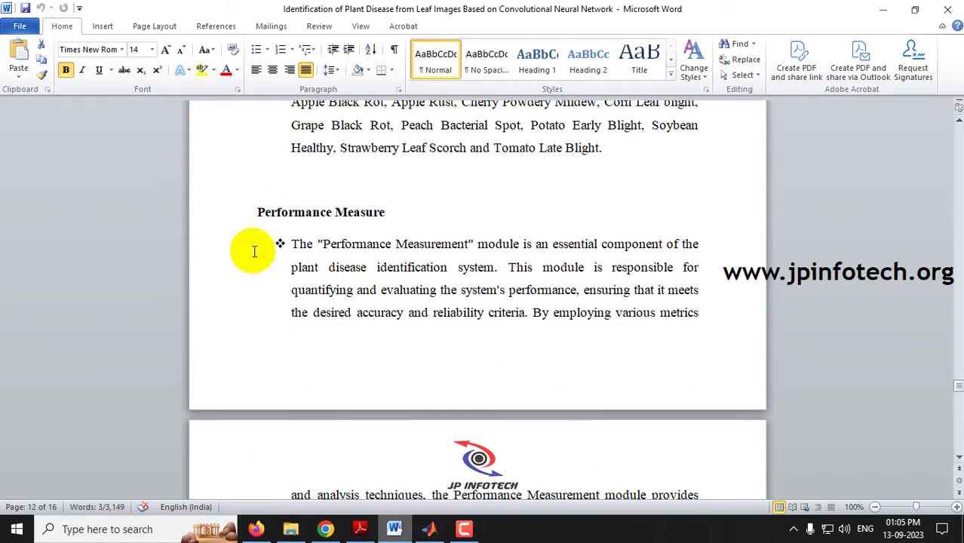
{"action": "left_click_drag", "start_coordinate": [253, 212], "coordinate": [434, 227]}
Highlight the MATLAB coding language requirement, the Reference heading and base paper citation, then return to page 1.
{"action": "scroll", "coordinate": [434, 226], "scroll_direction": "down", "scroll_amount": 15}
{"action": "scroll", "coordinate": [437, 237], "scroll_direction": "down", "scroll_amount": 10}
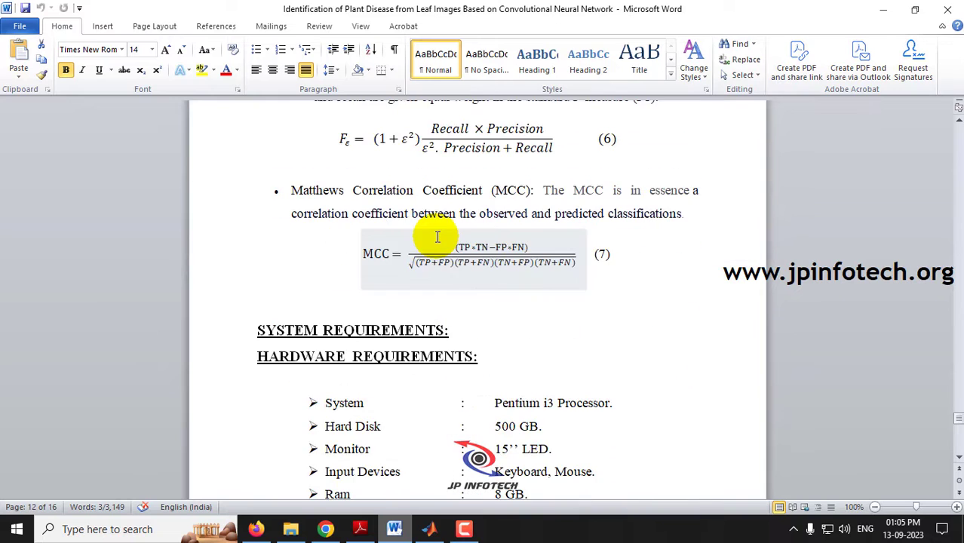
{"action": "scroll", "coordinate": [444, 272], "scroll_direction": "down", "scroll_amount": 3}
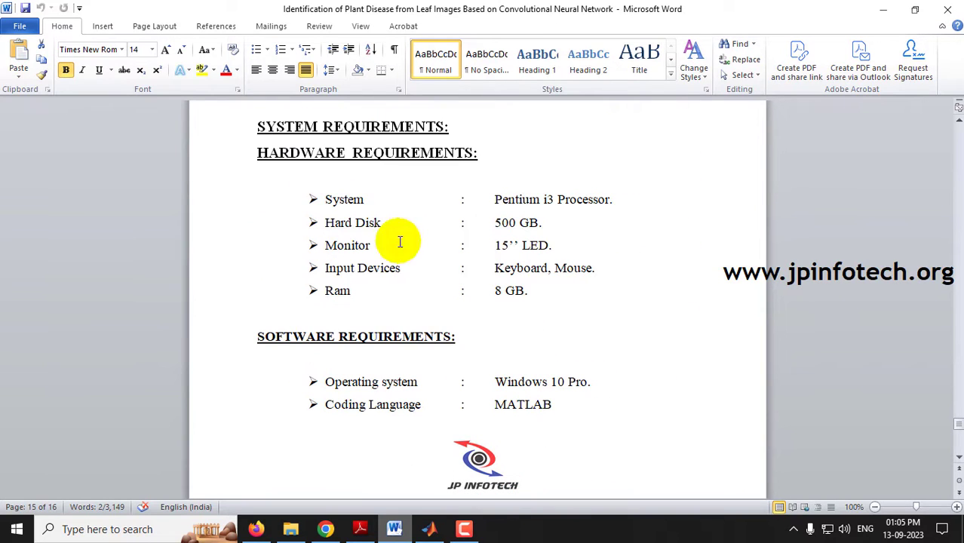
{"action": "scroll", "coordinate": [519, 286], "scroll_direction": "down", "scroll_amount": 3}
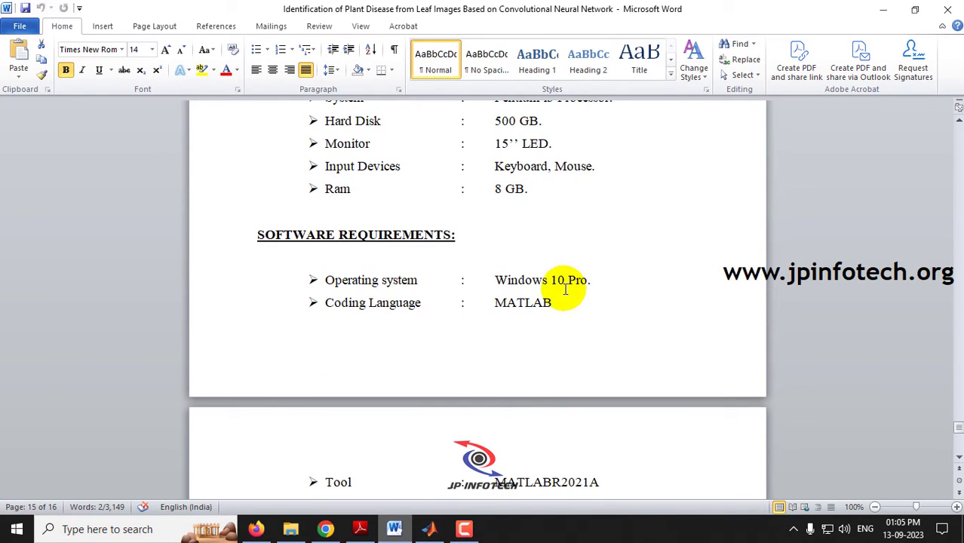
{"action": "left_click_drag", "start_coordinate": [489, 305], "coordinate": [601, 296]}
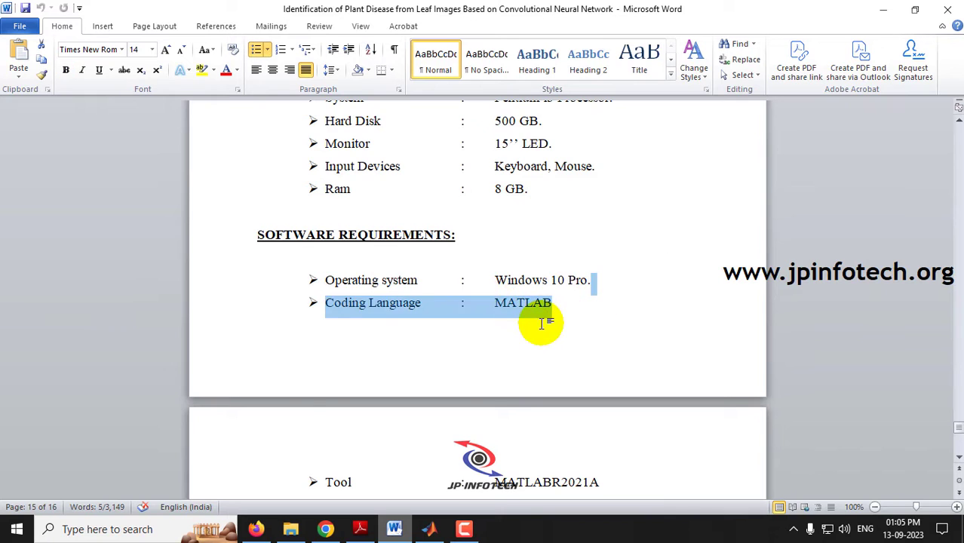
{"action": "scroll", "coordinate": [528, 306], "scroll_direction": "down", "scroll_amount": 3}
{"action": "left_click_drag", "start_coordinate": [496, 244], "coordinate": [599, 244]}
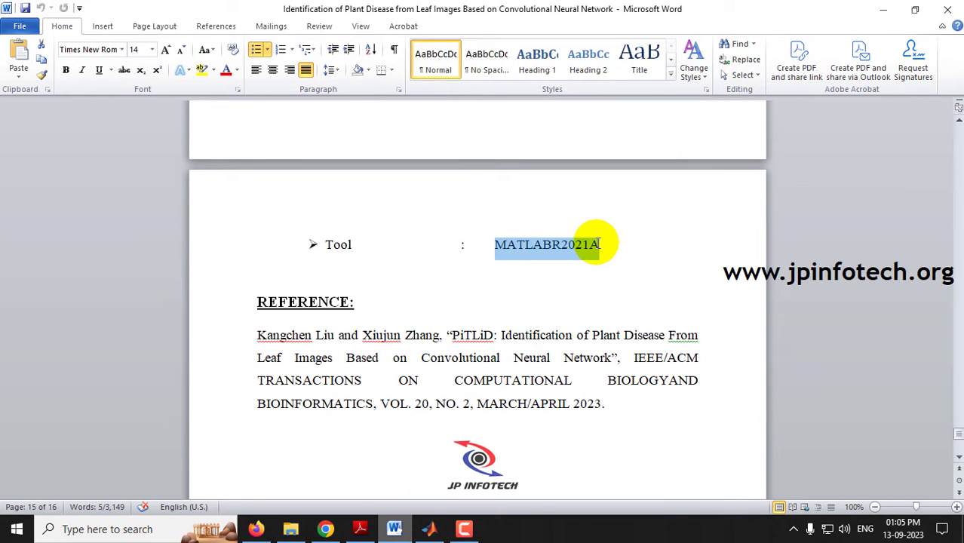
{"action": "left_click_drag", "start_coordinate": [378, 303], "coordinate": [252, 319]}
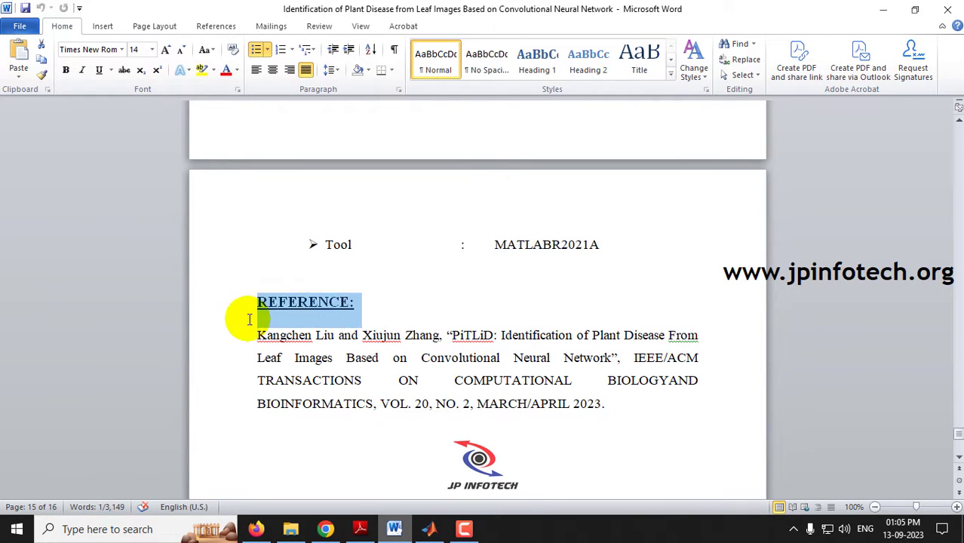
{"action": "left_click_drag", "start_coordinate": [615, 405], "coordinate": [255, 338]}
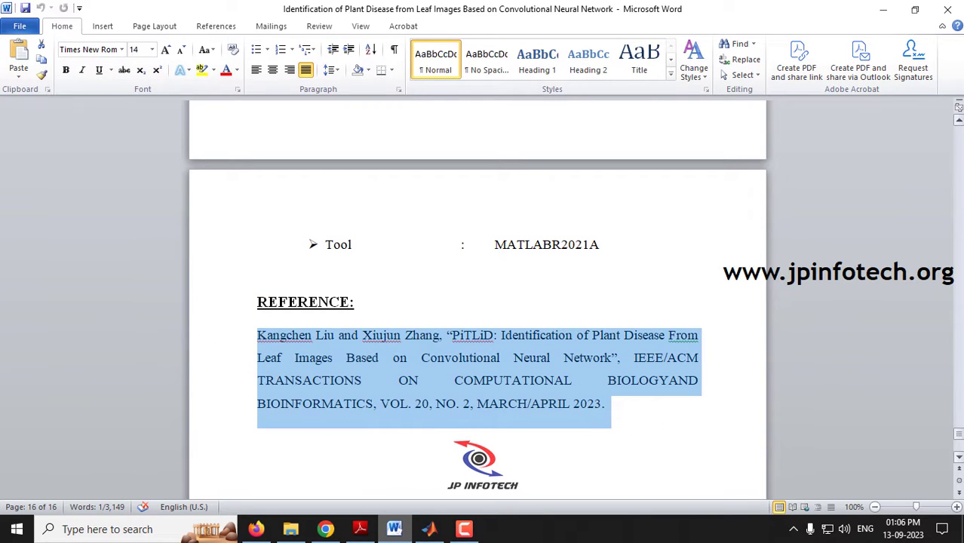
{"action": "left_click_drag", "start_coordinate": [958, 436], "coordinate": [958, 112]}
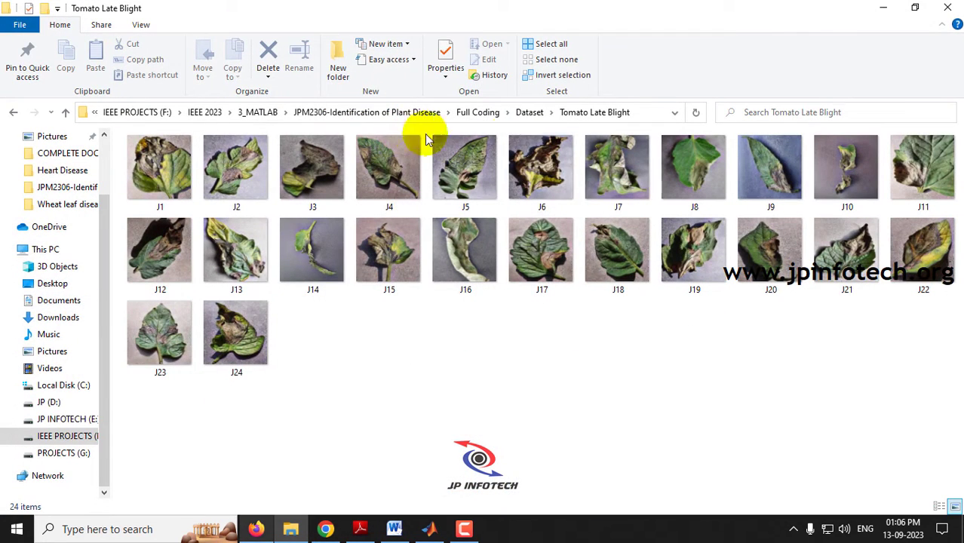
Go up to the Full Coding folder and copy its full path from the address bar.
{"action": "left_click", "coordinate": [477, 111]}
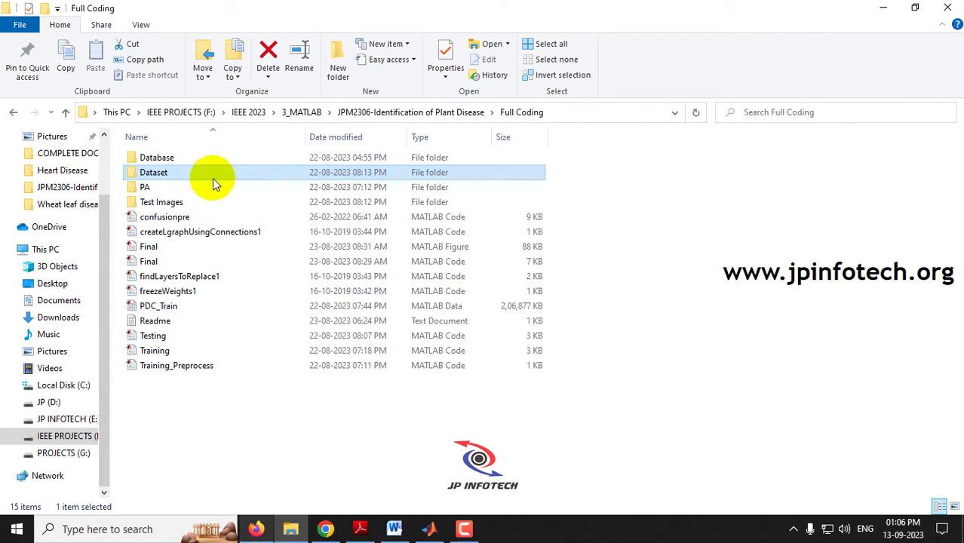
{"action": "left_click", "coordinate": [580, 117]}
{"action": "key", "text": "ctrl+c"}
{"action": "right_click", "coordinate": [377, 113]}
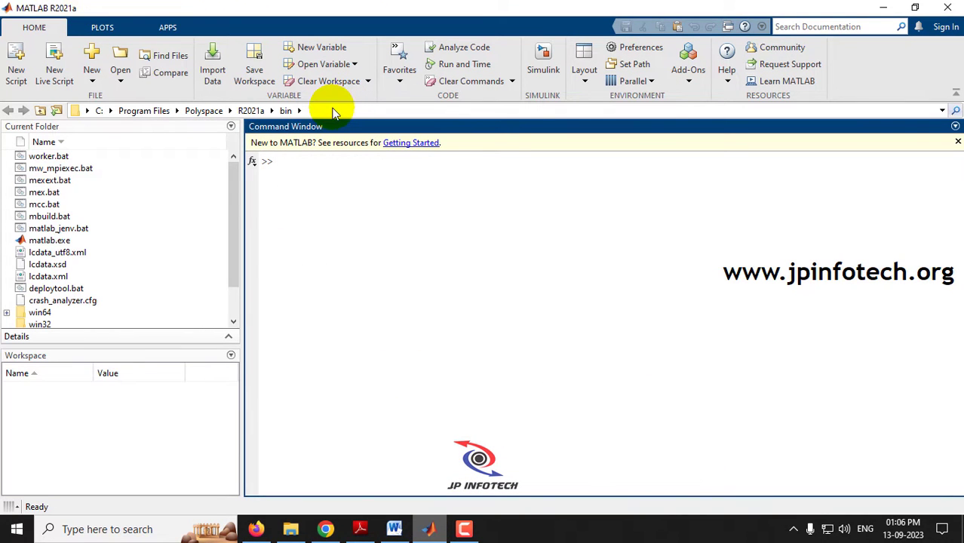
Paste the copied Full Coding path into MATLAB's Current Folder bar to make it current.
{"action": "left_click", "coordinate": [334, 110]}
{"action": "key", "text": "ctrl+v"}
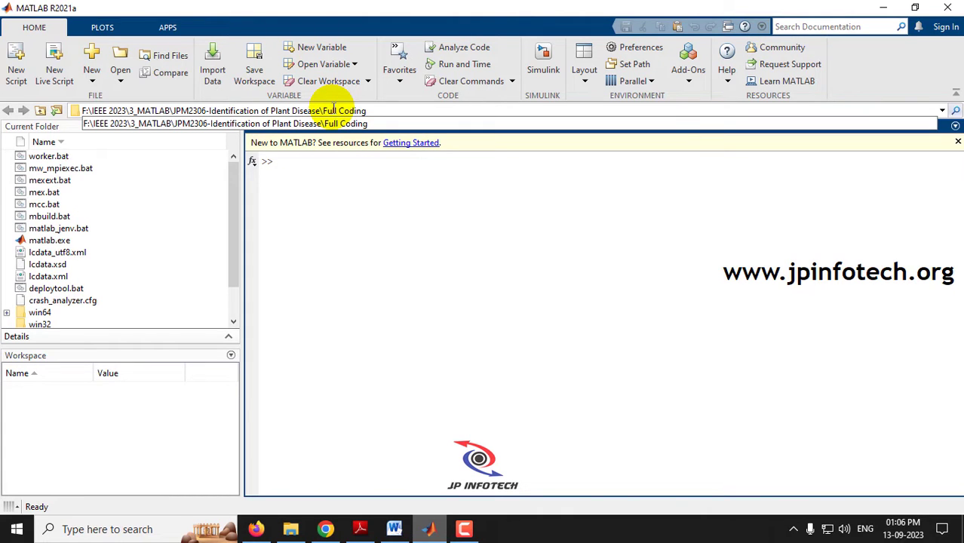
{"action": "key", "text": "Return"}
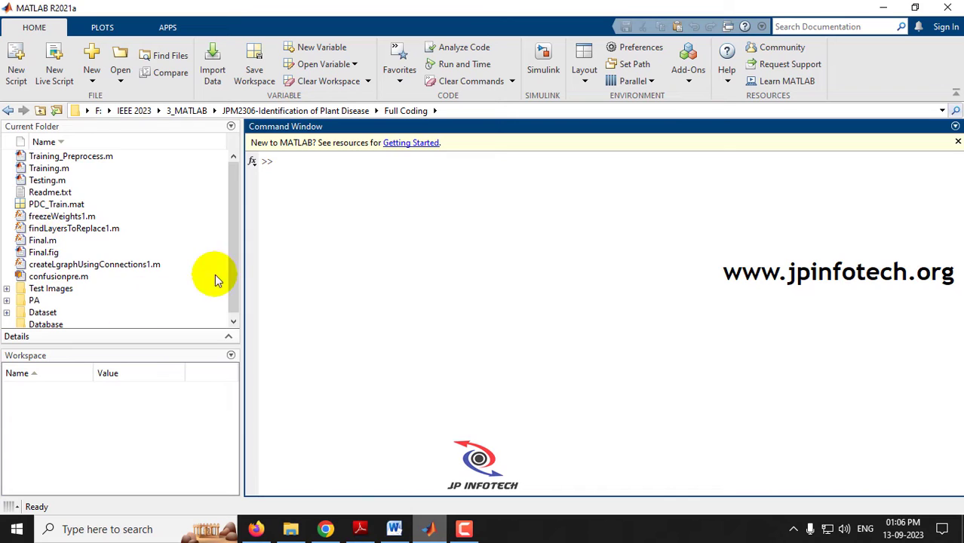
Run the Final.m script from the Current Folder panel.
{"action": "left_click", "coordinate": [42, 240]}
{"action": "right_click", "coordinate": [42, 246]}
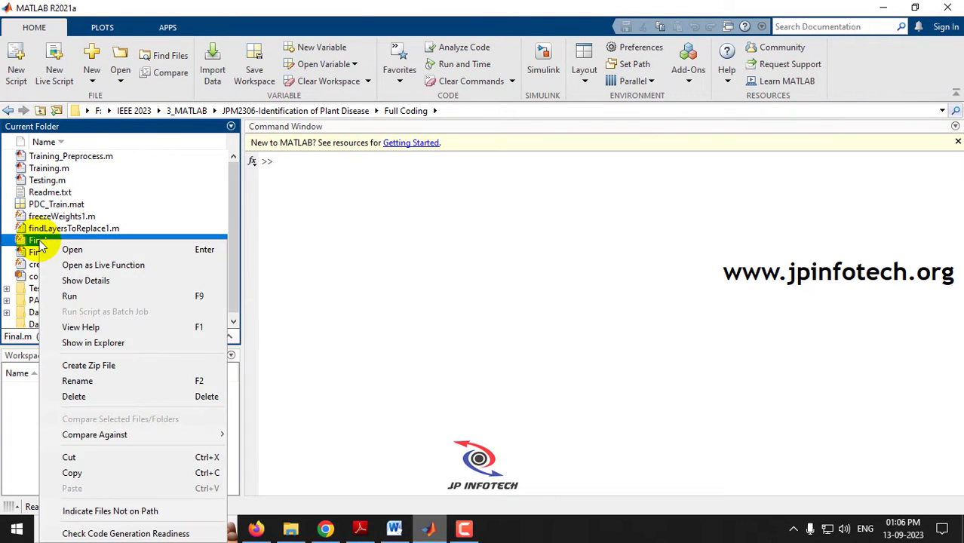
{"action": "left_click", "coordinate": [69, 297]}
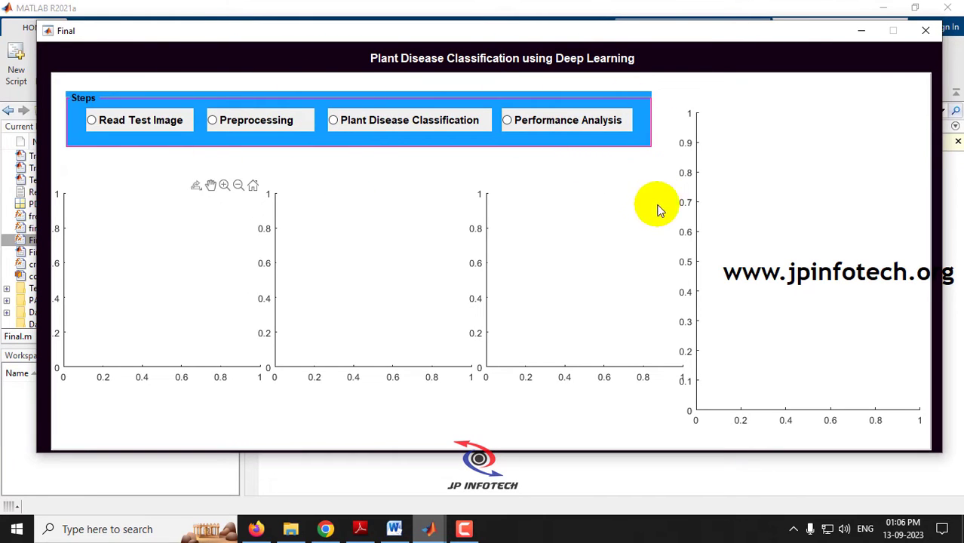
Load the yellow spotted leaf from Test Images and run Preprocessing to show CLAHE and resized versions.
{"action": "left_click", "coordinate": [92, 129]}
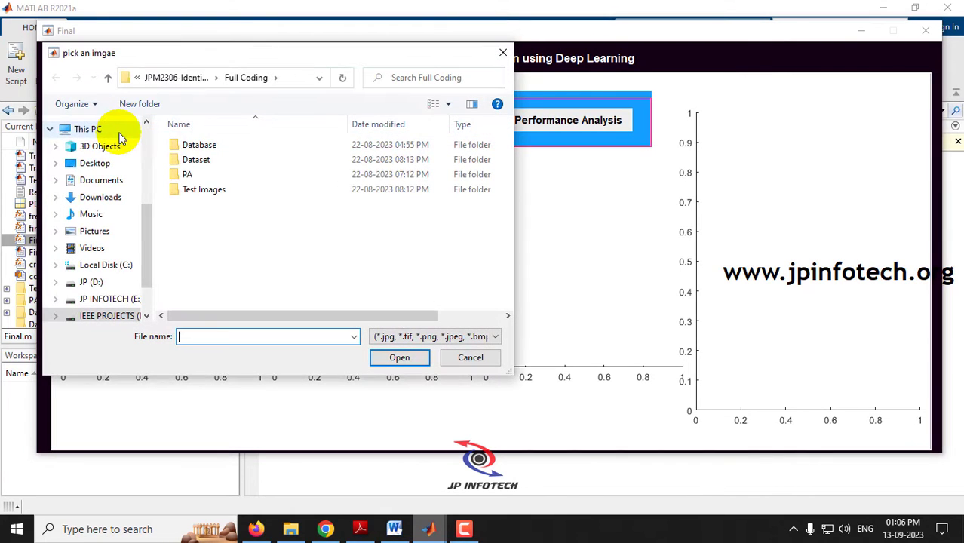
{"action": "double_click", "coordinate": [202, 191]}
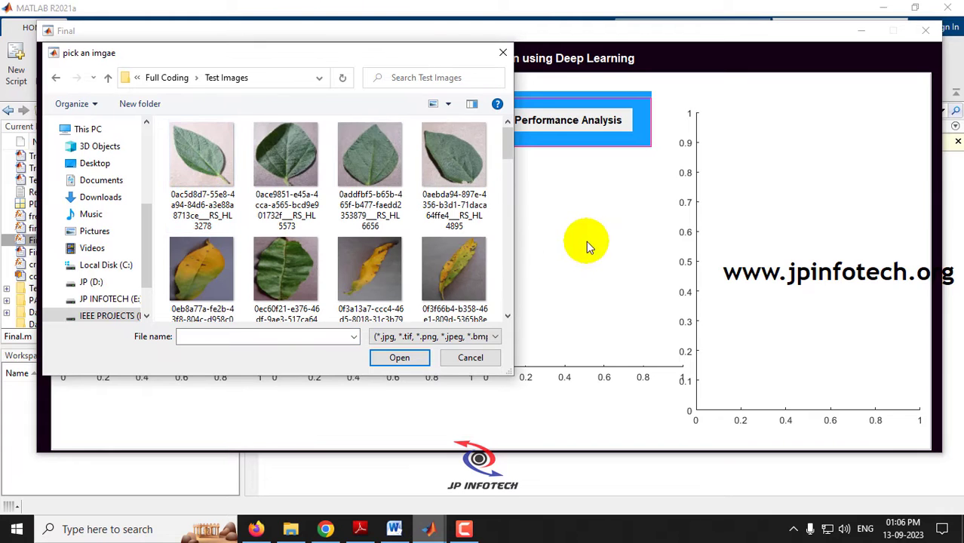
{"action": "left_click_drag", "start_coordinate": [511, 151], "coordinate": [500, 103]}
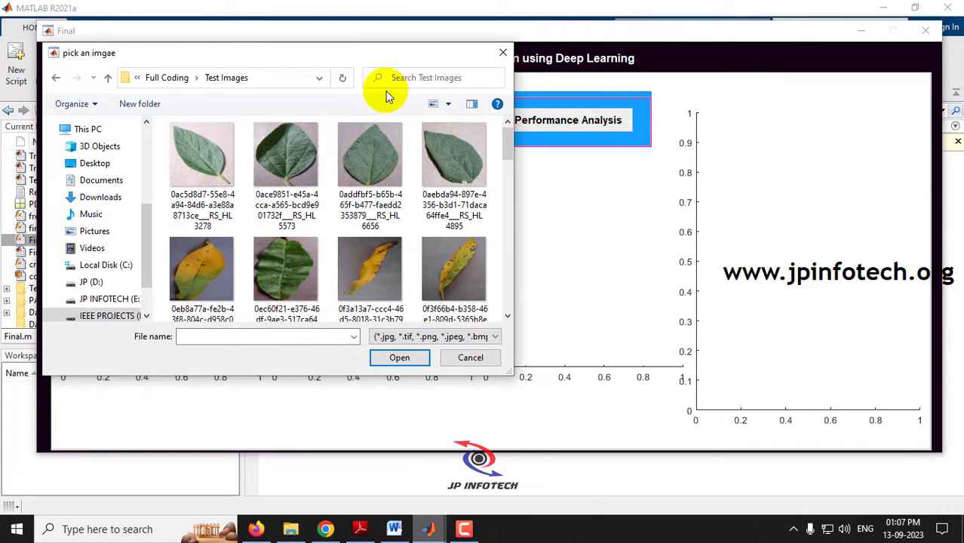
{"action": "double_click", "coordinate": [463, 269]}
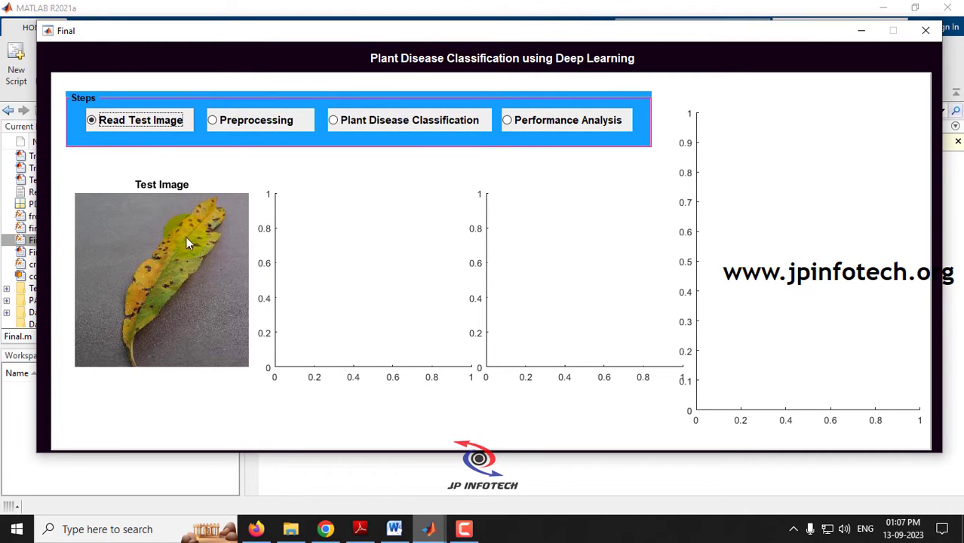
{"action": "left_click", "coordinate": [230, 120]}
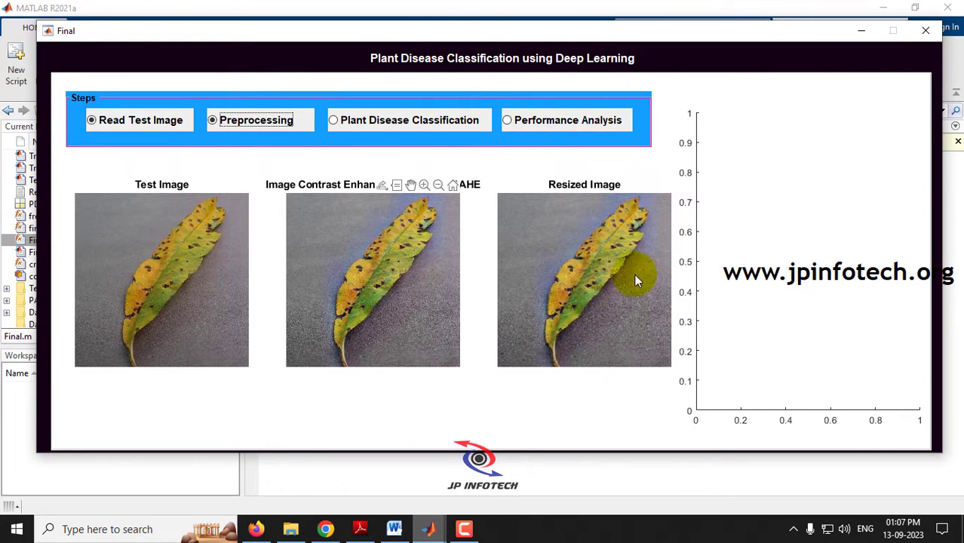
Classify the test leaf with AlexNet as Peach Bacterial Spot and close the Final GUI.
{"action": "left_click", "coordinate": [376, 128]}
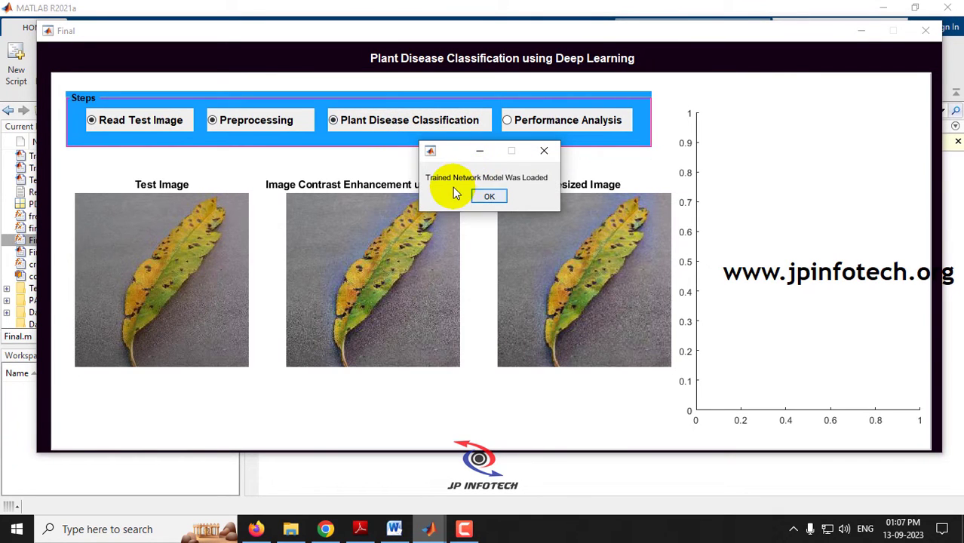
{"action": "left_click", "coordinate": [486, 196]}
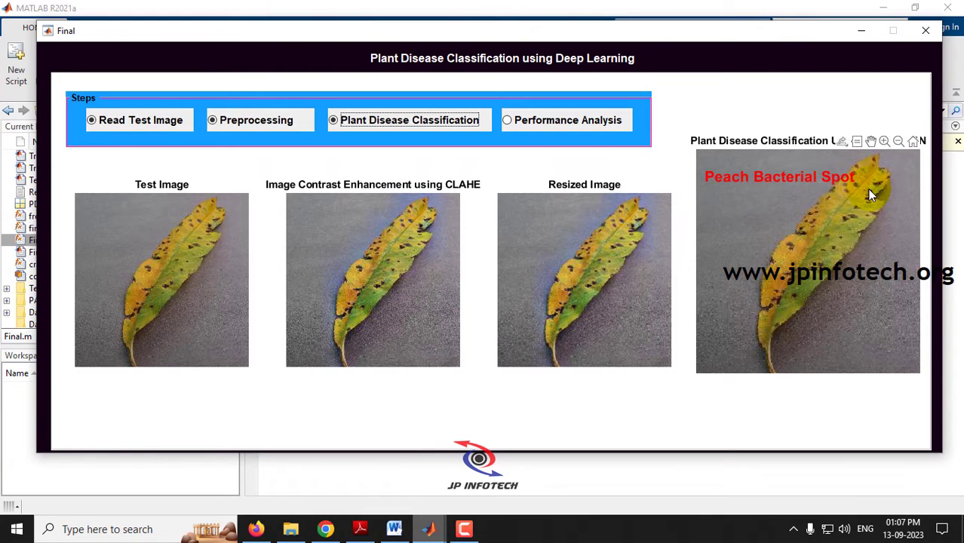
{"action": "left_click", "coordinate": [926, 30]}
Rerun Final.m and load Apple Black Rot leaf A8 from the Dataset as the test image.
{"action": "left_click", "coordinate": [491, 197]}
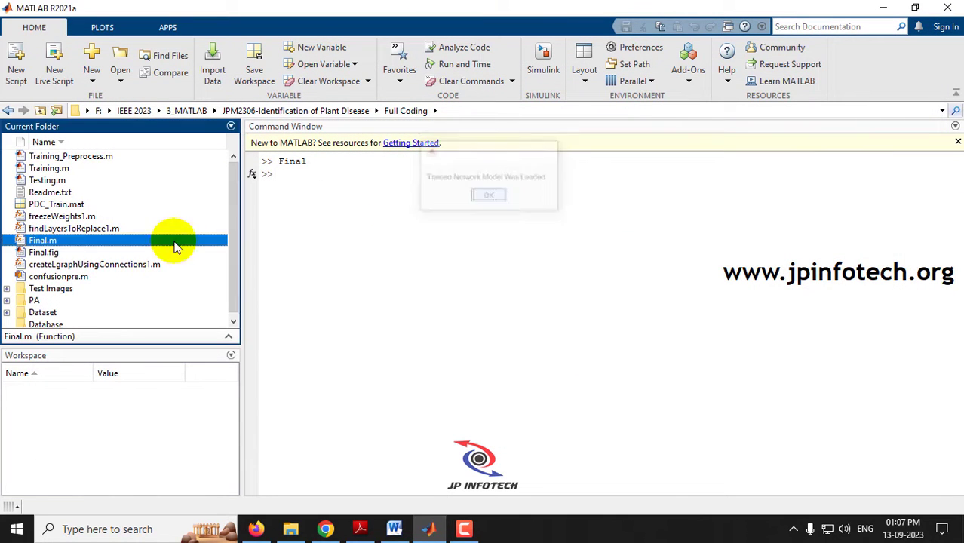
{"action": "right_click", "coordinate": [44, 240]}
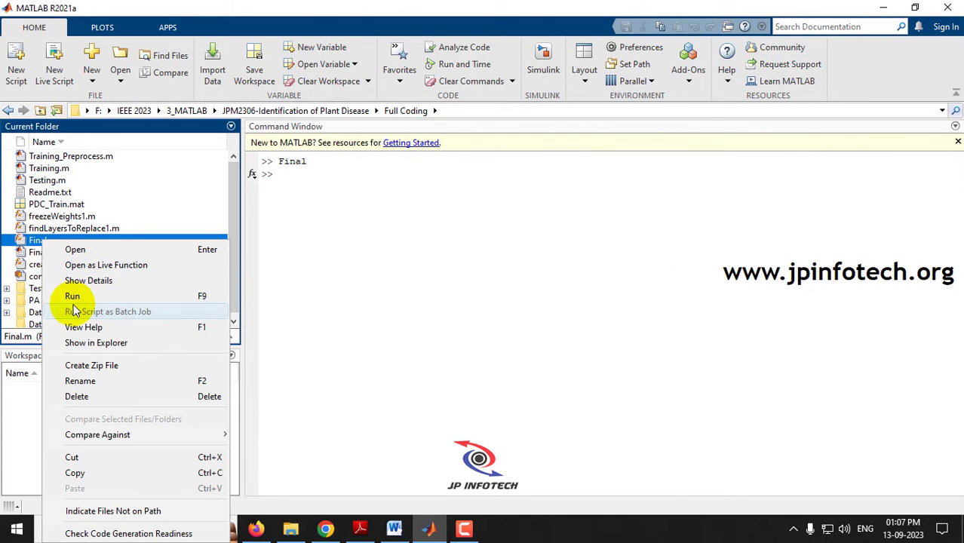
{"action": "left_click", "coordinate": [87, 298]}
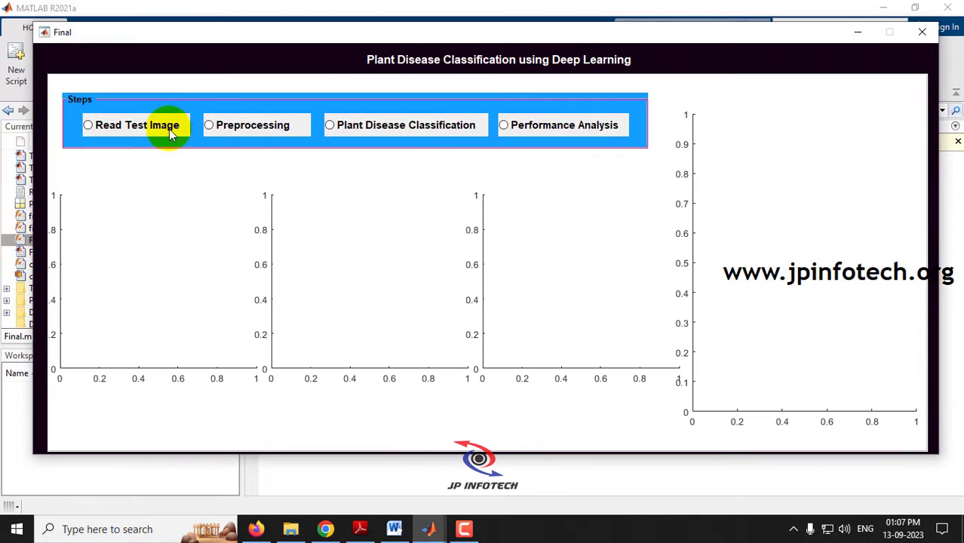
{"action": "left_click", "coordinate": [166, 128]}
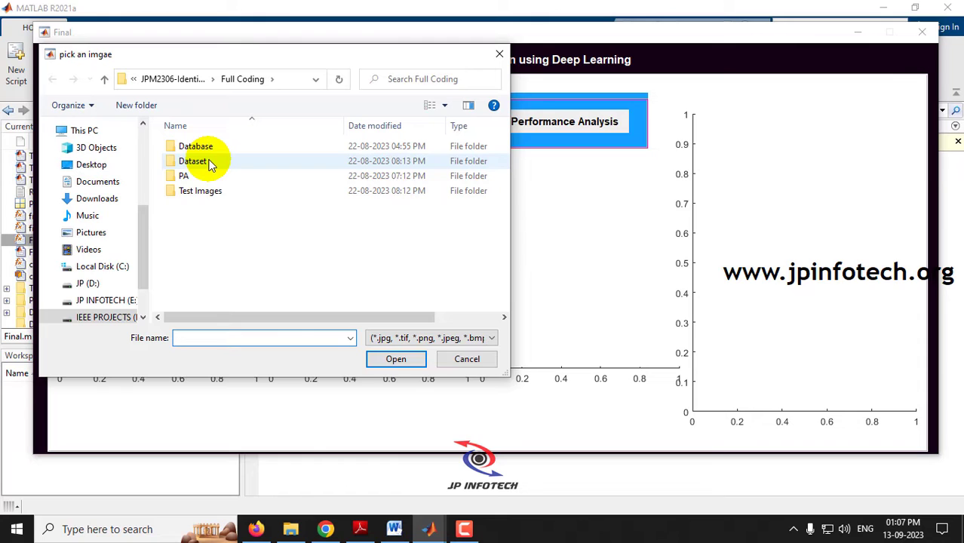
{"action": "double_click", "coordinate": [211, 164]}
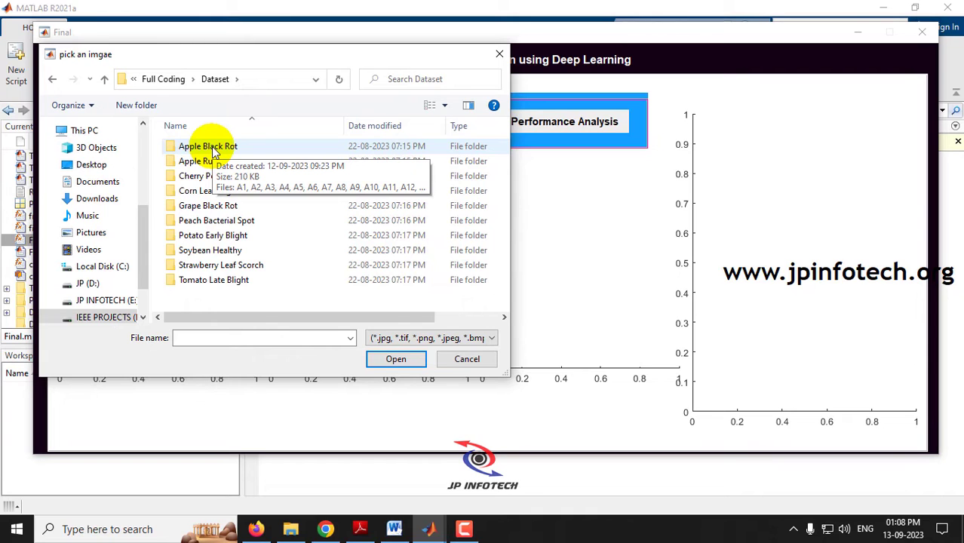
{"action": "double_click", "coordinate": [208, 147]}
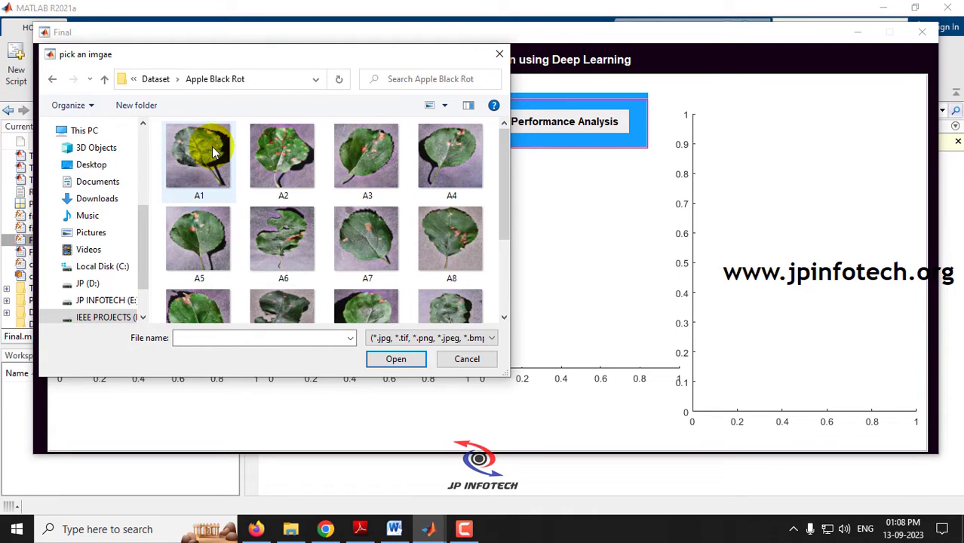
{"action": "double_click", "coordinate": [451, 254]}
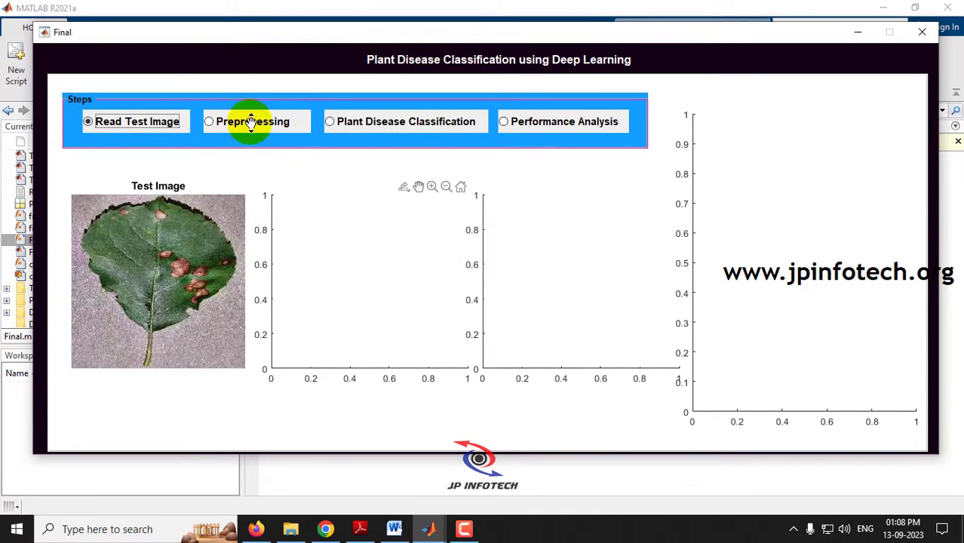
Preprocess leaf A8, classify it as Apple Black Rot, and close the GUI.
{"action": "left_click", "coordinate": [240, 127]}
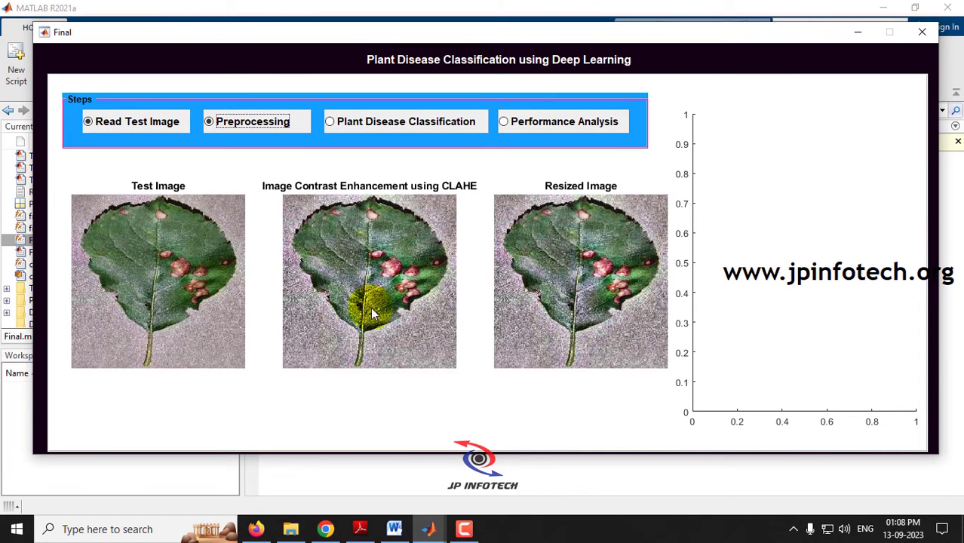
{"action": "left_click", "coordinate": [370, 126]}
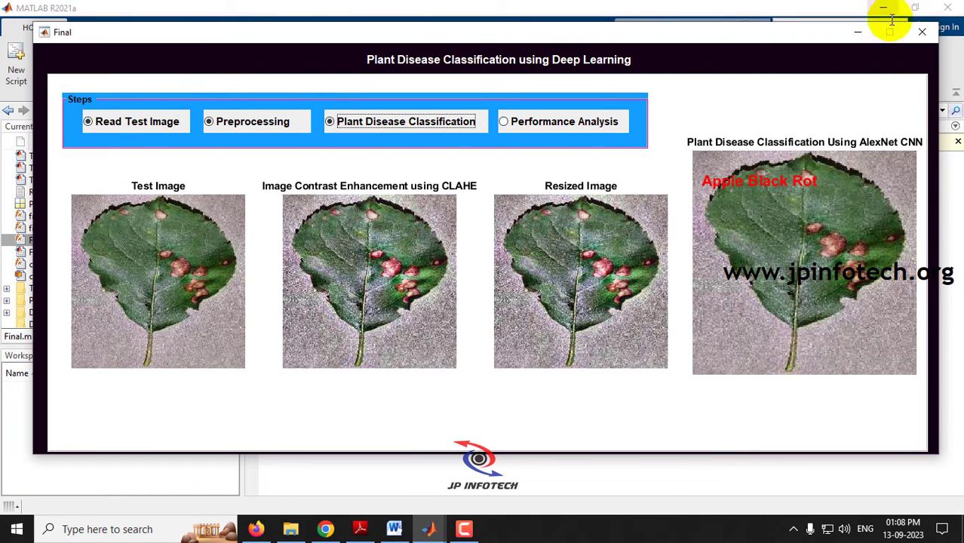
{"action": "left_click", "coordinate": [922, 31]}
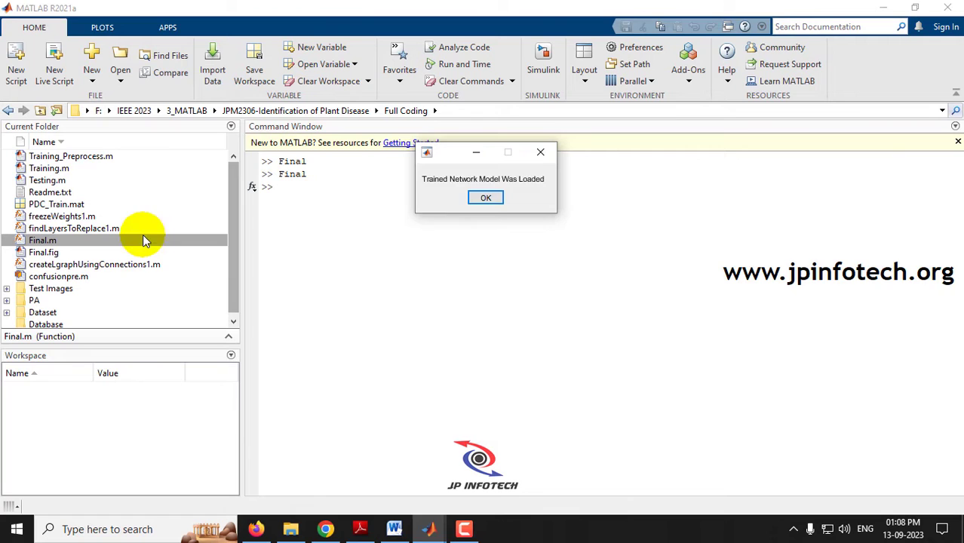
Relaunch Final.m and load Apple Rust leaf B15 from the Dataset as the test image.
{"action": "left_click", "coordinate": [486, 198]}
{"action": "right_click", "coordinate": [44, 240]}
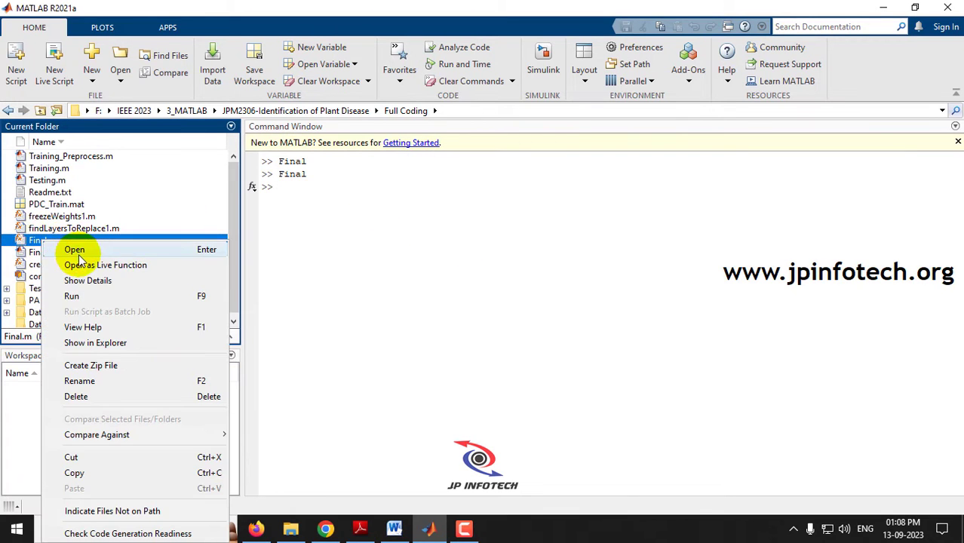
{"action": "left_click", "coordinate": [72, 296]}
{"action": "left_click", "coordinate": [143, 125]}
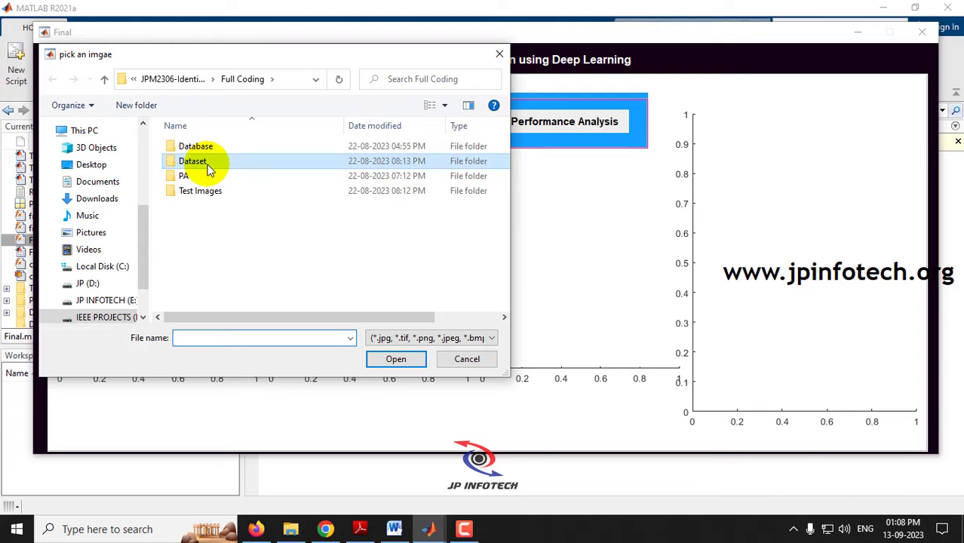
{"action": "double_click", "coordinate": [207, 162]}
{"action": "double_click", "coordinate": [208, 160]}
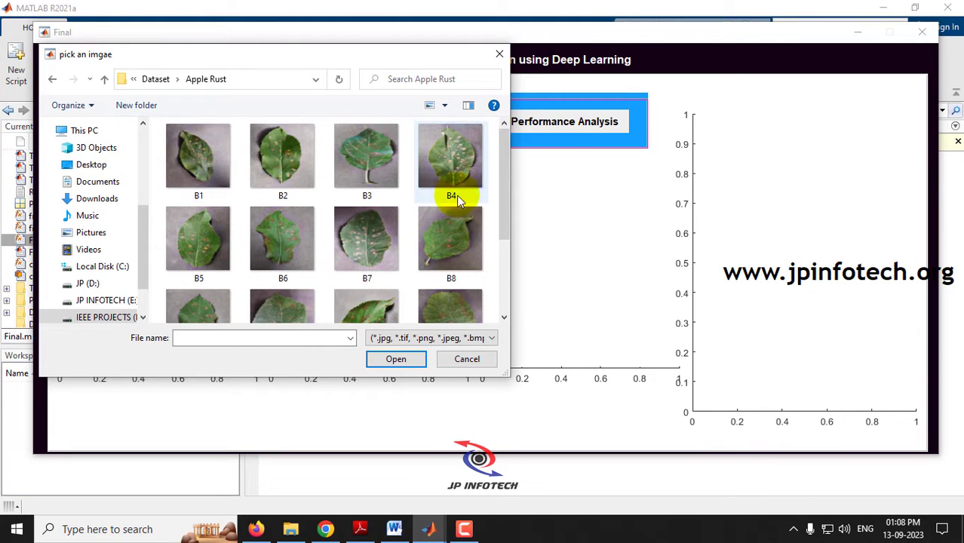
{"action": "scroll", "coordinate": [344, 247], "scroll_direction": "down", "scroll_amount": 3}
{"action": "left_click", "coordinate": [351, 267]}
{"action": "double_click", "coordinate": [351, 268]}
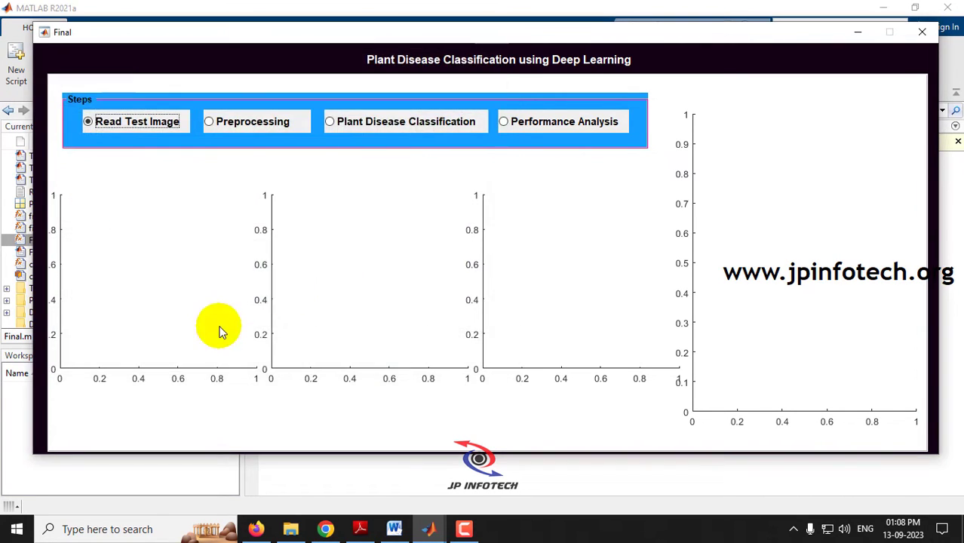
Preprocess leaf B15, classify it as Apple Rust, and close the GUI.
{"action": "left_click", "coordinate": [246, 126]}
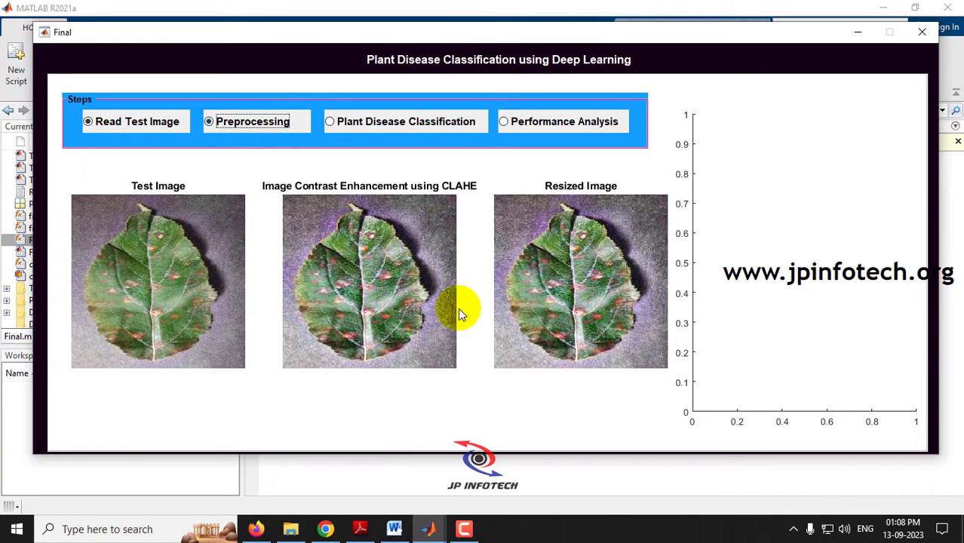
{"action": "left_click", "coordinate": [405, 121]}
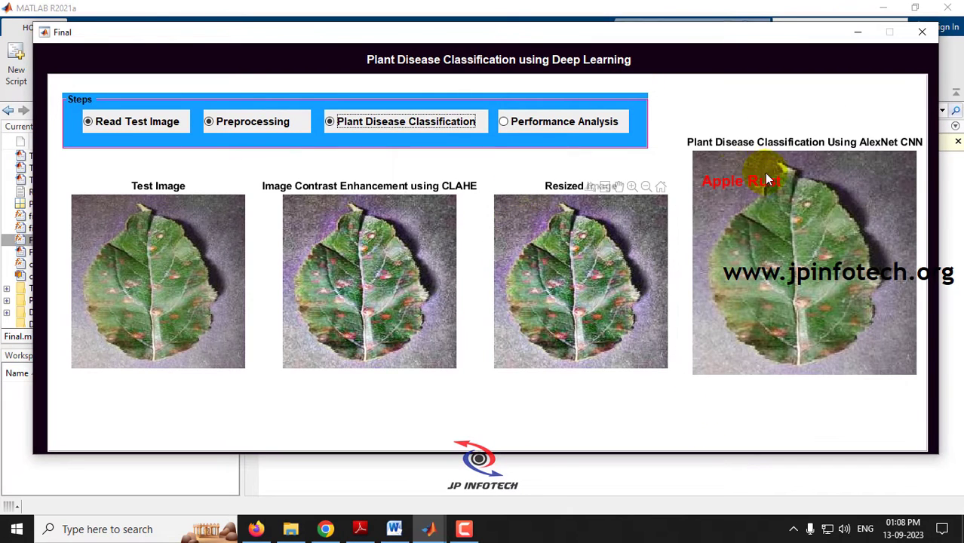
{"action": "left_click", "coordinate": [922, 31]}
Relaunch Final.m and load Cherry Powdery Mildew leaf C6 as the test image.
{"action": "left_click", "coordinate": [486, 197]}
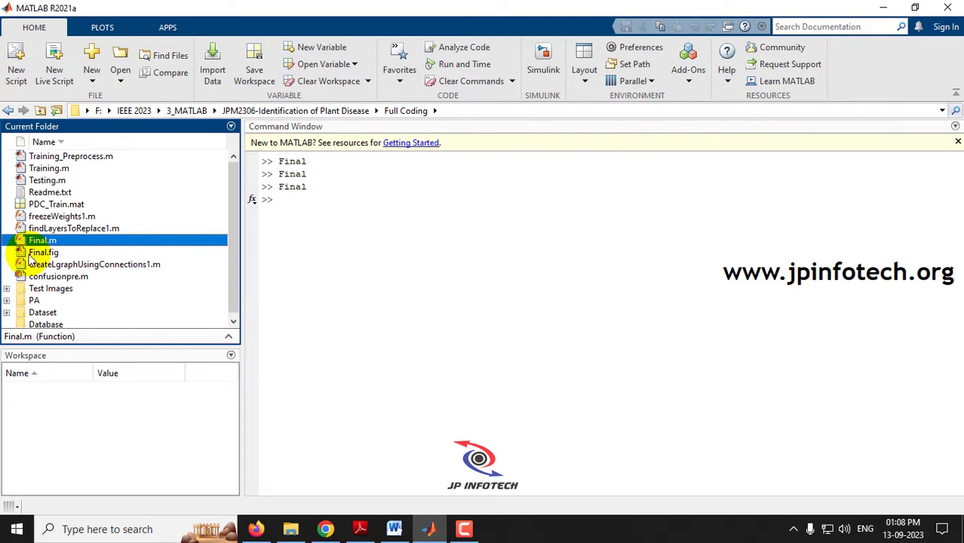
{"action": "right_click", "coordinate": [58, 238]}
{"action": "left_click", "coordinate": [100, 291]}
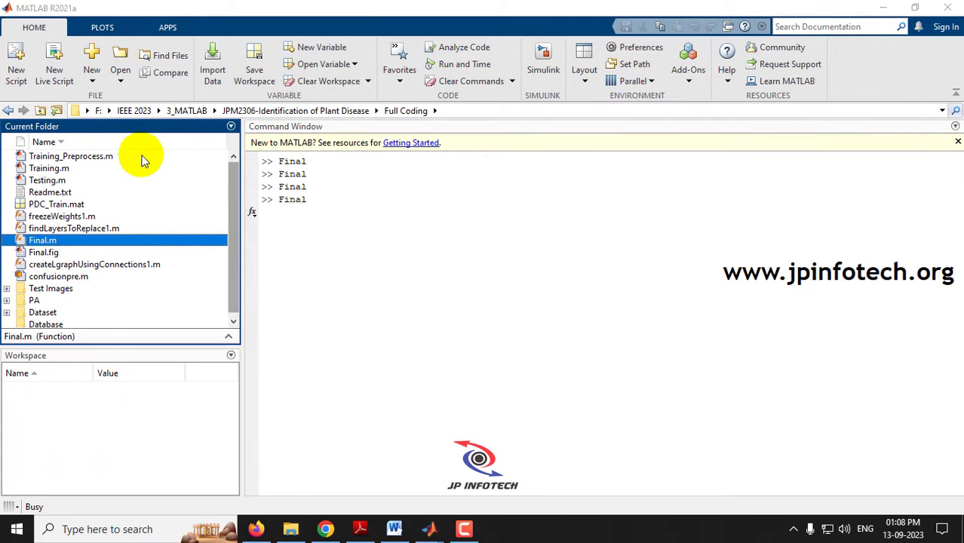
{"action": "left_click", "coordinate": [134, 123]}
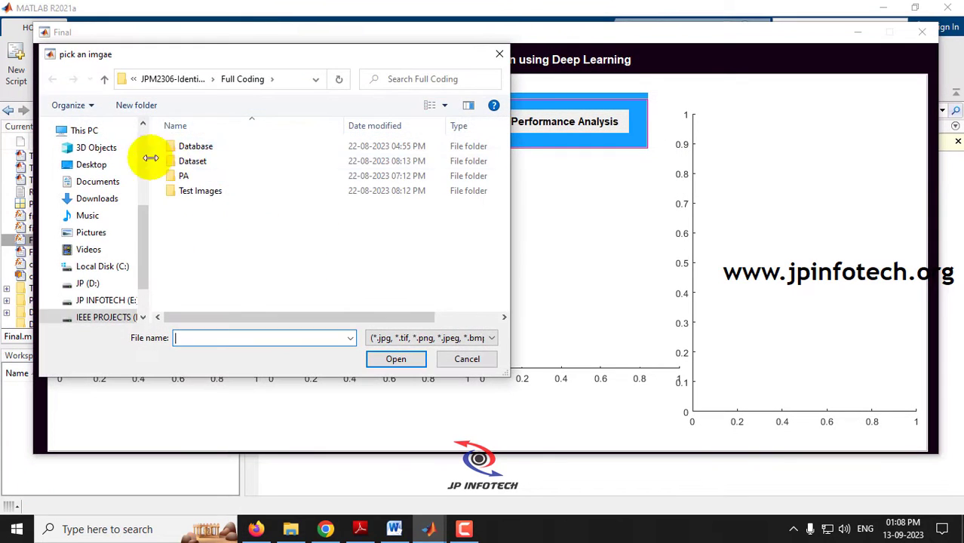
{"action": "double_click", "coordinate": [209, 162]}
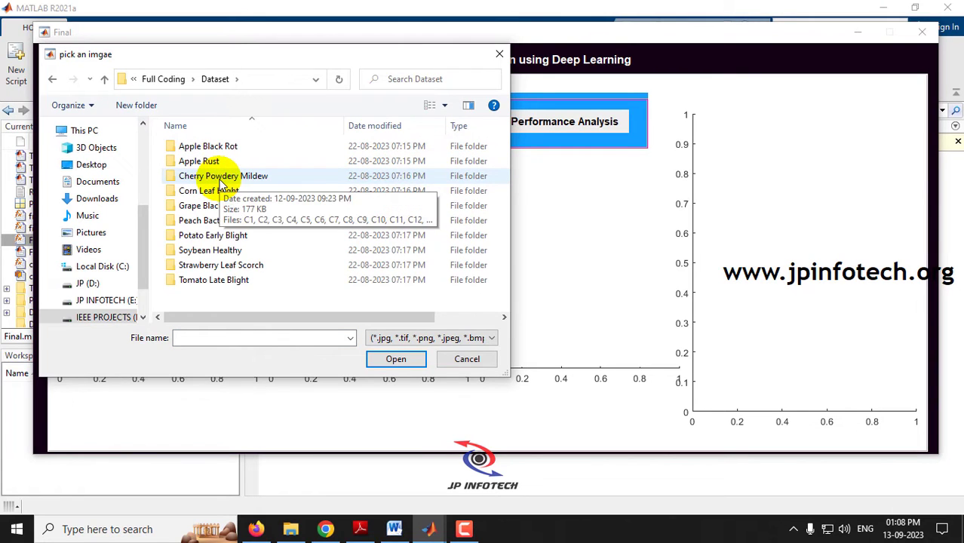
{"action": "double_click", "coordinate": [218, 186]}
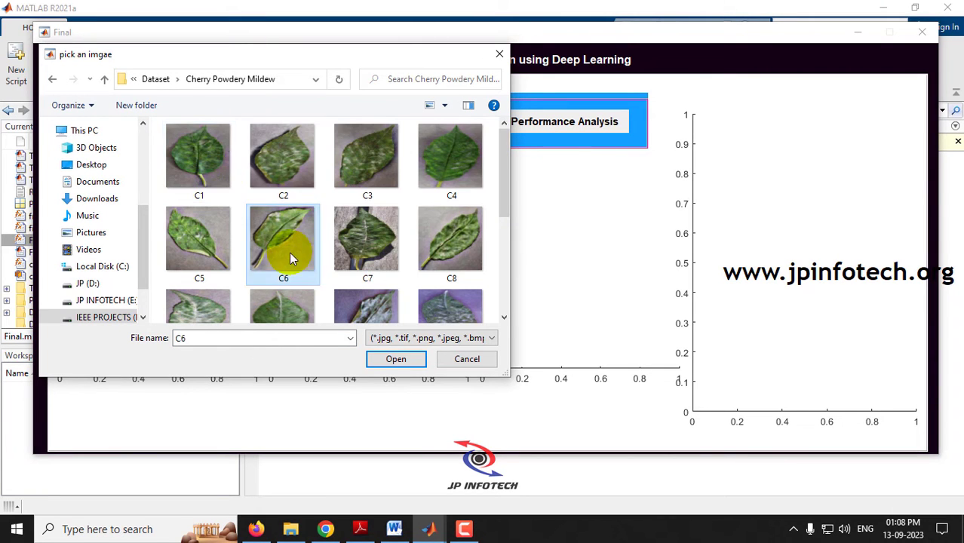
{"action": "double_click", "coordinate": [294, 252]}
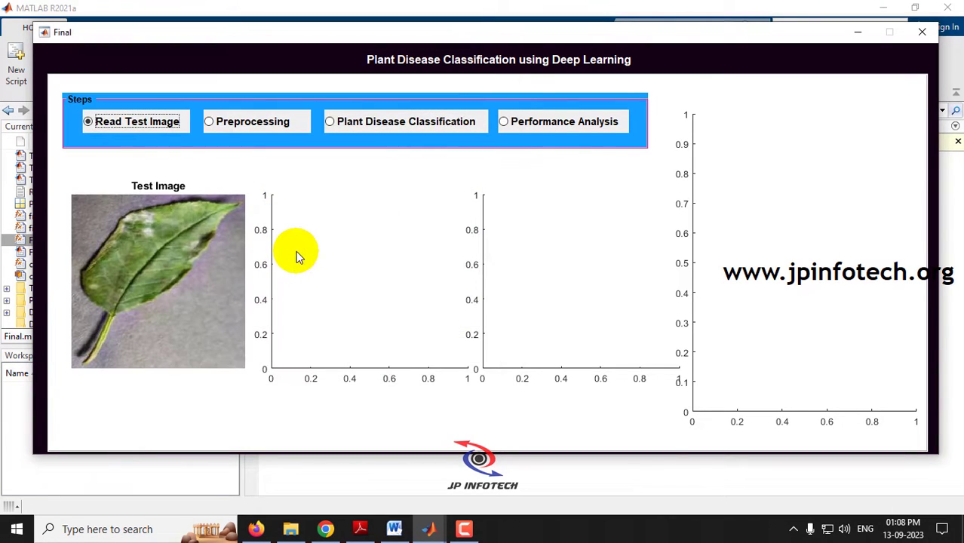
Preprocess leaf C6, classify it as Cherry Powdery Mildew, and close the GUI.
{"action": "left_click", "coordinate": [226, 122]}
{"action": "left_click", "coordinate": [379, 138]}
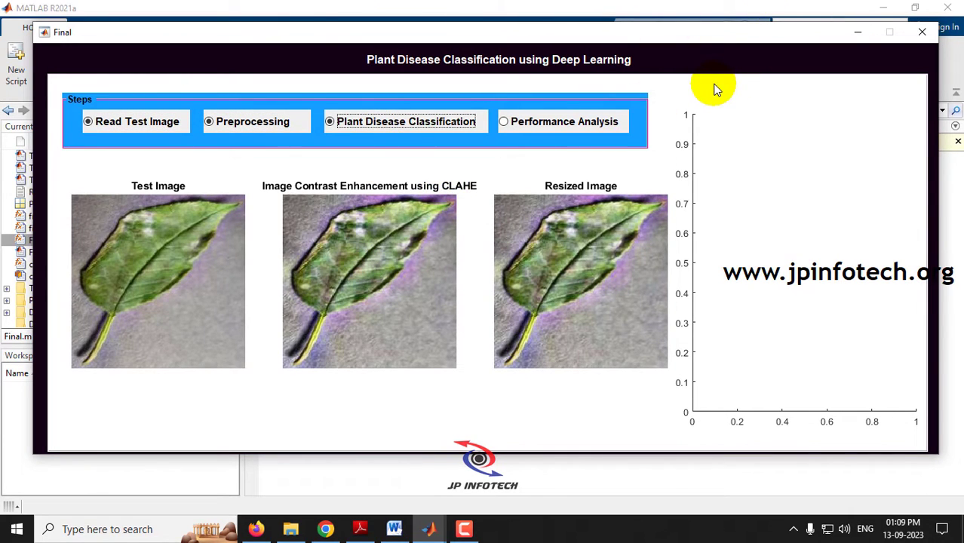
{"action": "key", "text": "Return"}
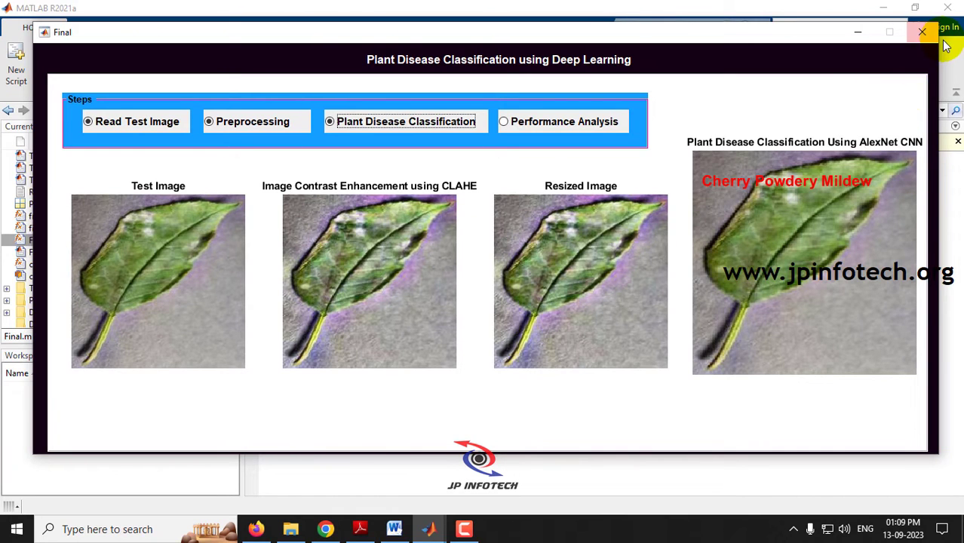
{"action": "left_click", "coordinate": [922, 31]}
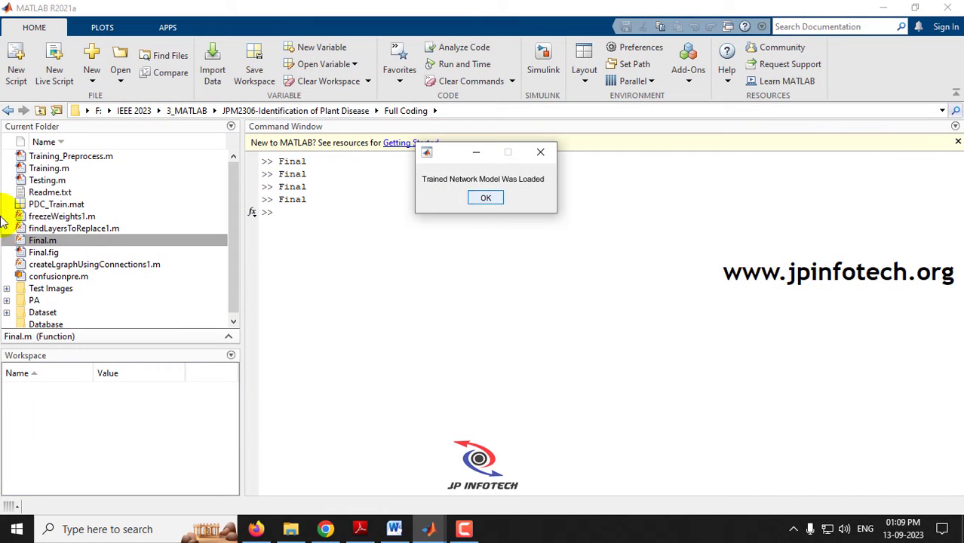
Relaunch Final.m and load a leaf from the Corn Leaf blight folder as the test image.
{"action": "left_click", "coordinate": [485, 198]}
{"action": "right_click", "coordinate": [74, 240]}
{"action": "left_click", "coordinate": [109, 298]}
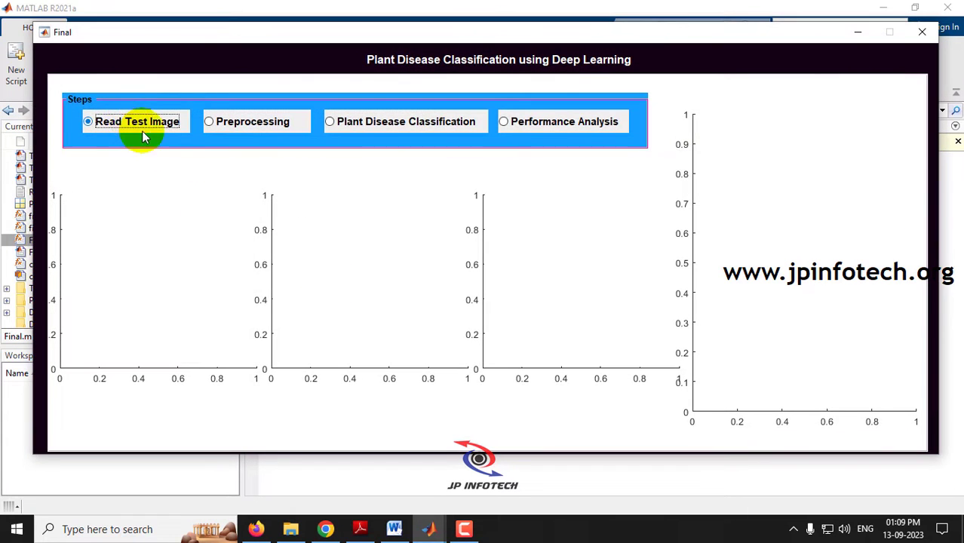
{"action": "left_click", "coordinate": [145, 133]}
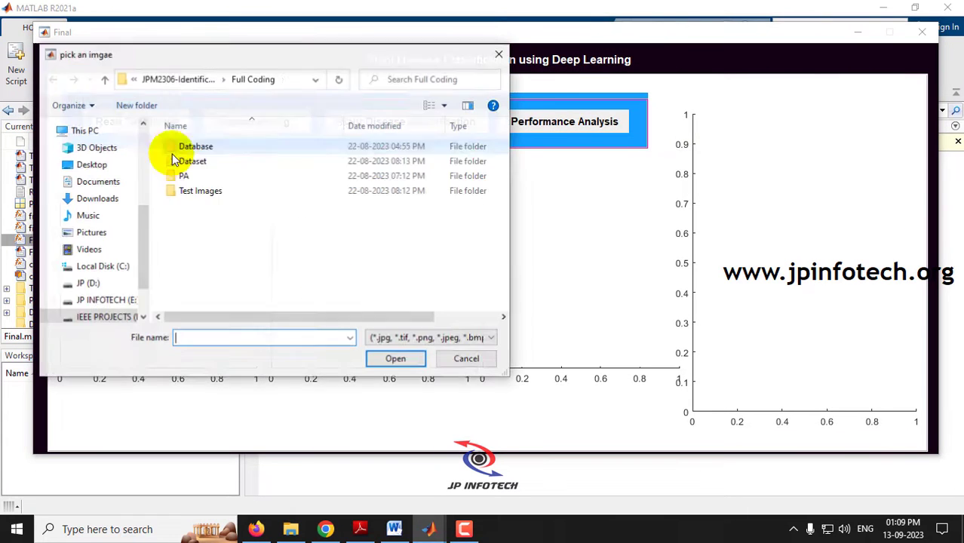
{"action": "double_click", "coordinate": [189, 161]}
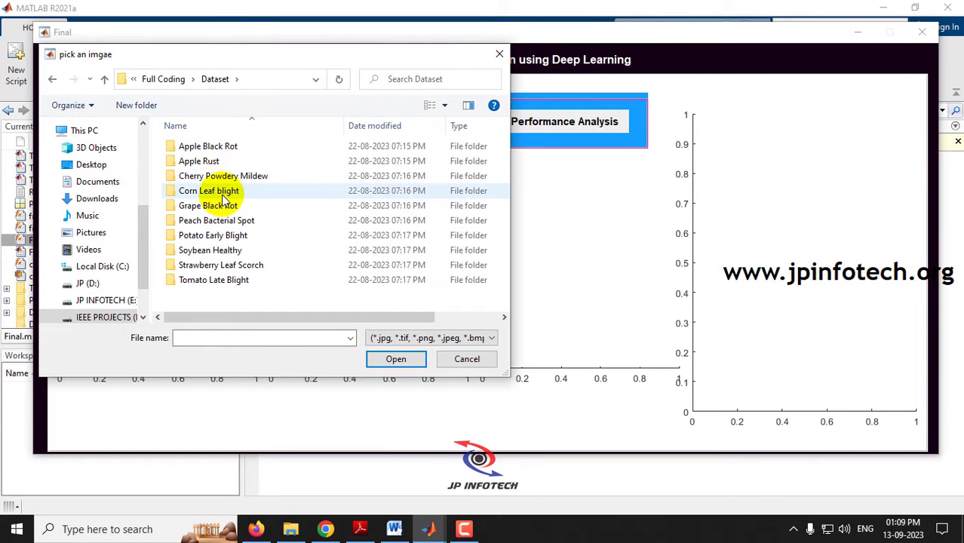
{"action": "double_click", "coordinate": [222, 194]}
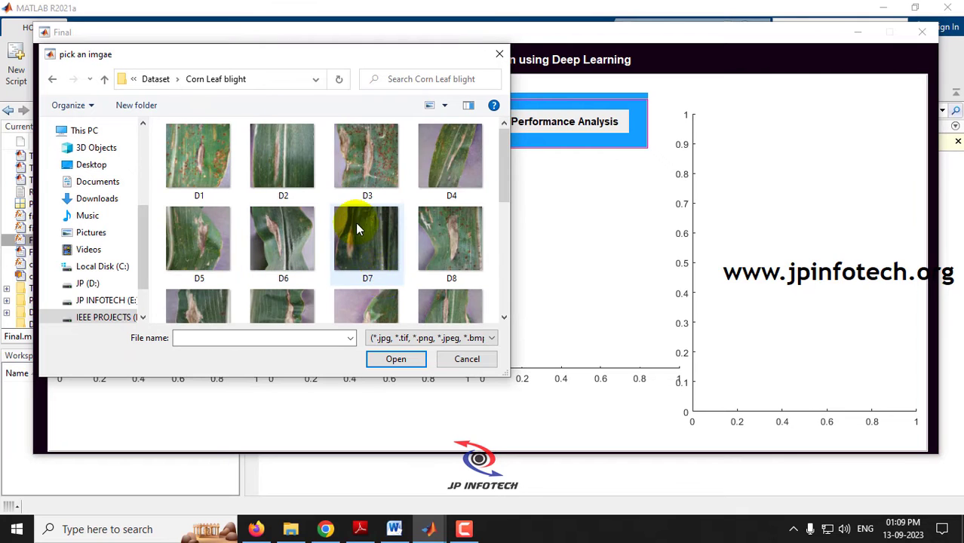
{"action": "double_click", "coordinate": [423, 248]}
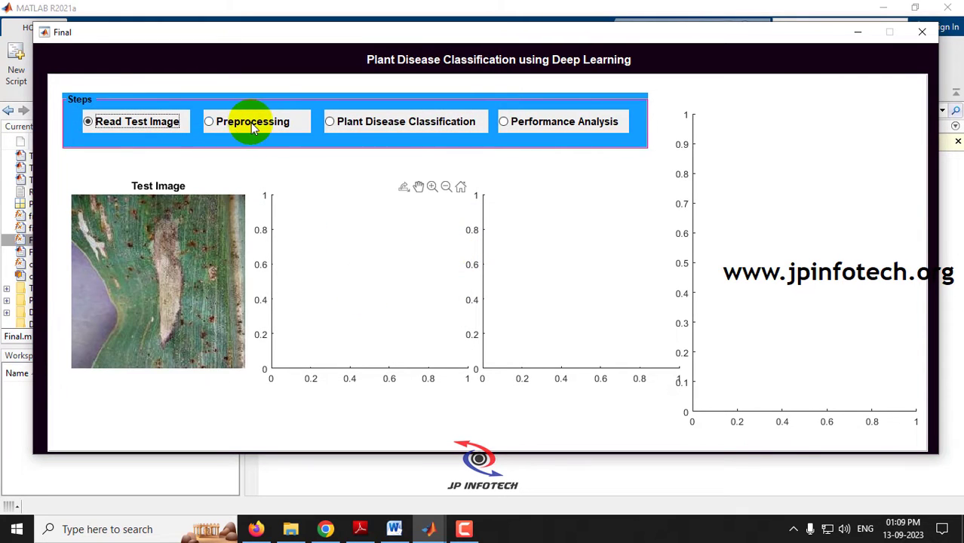
Preprocess the corn leaf, classify it as Corn Leaf blight, and close the GUI.
{"action": "left_click", "coordinate": [254, 123]}
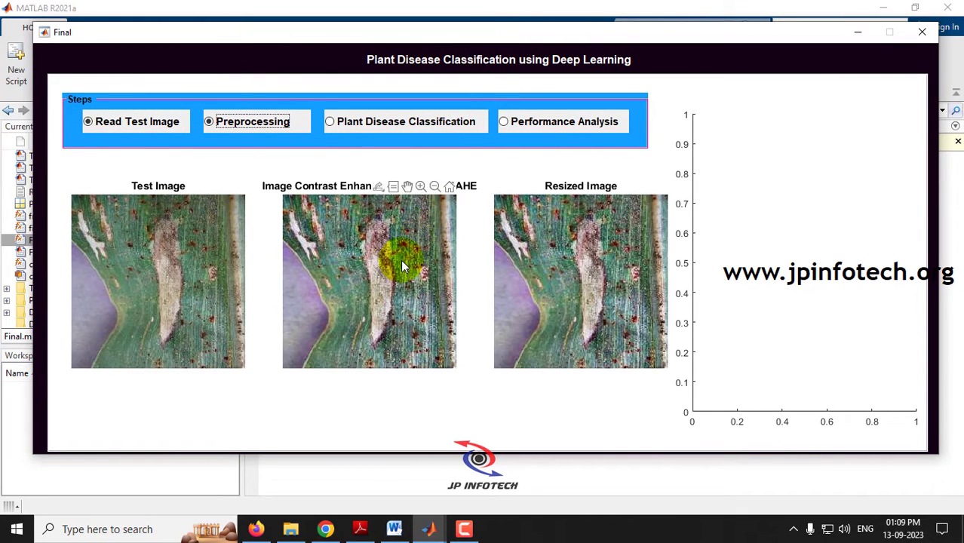
{"action": "left_click", "coordinate": [401, 123]}
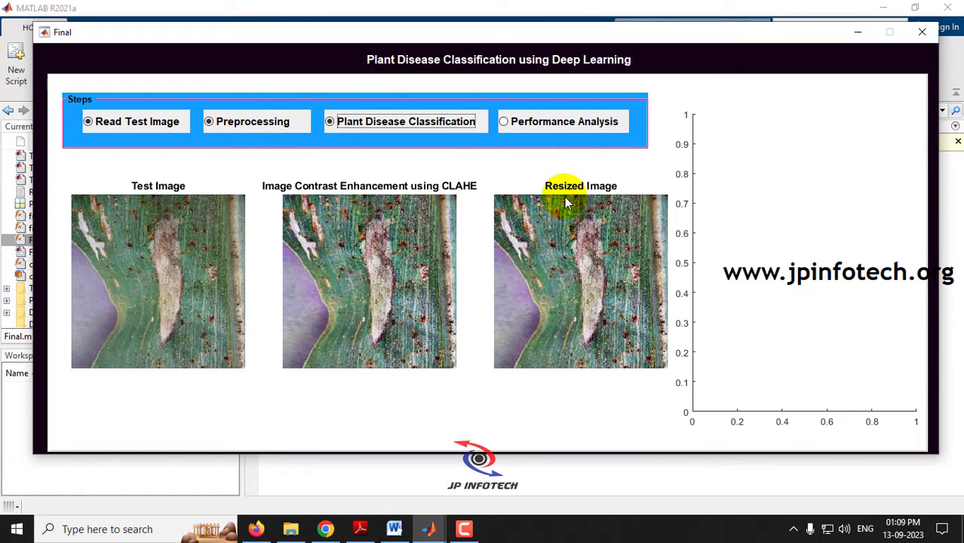
{"action": "left_click", "coordinate": [481, 198]}
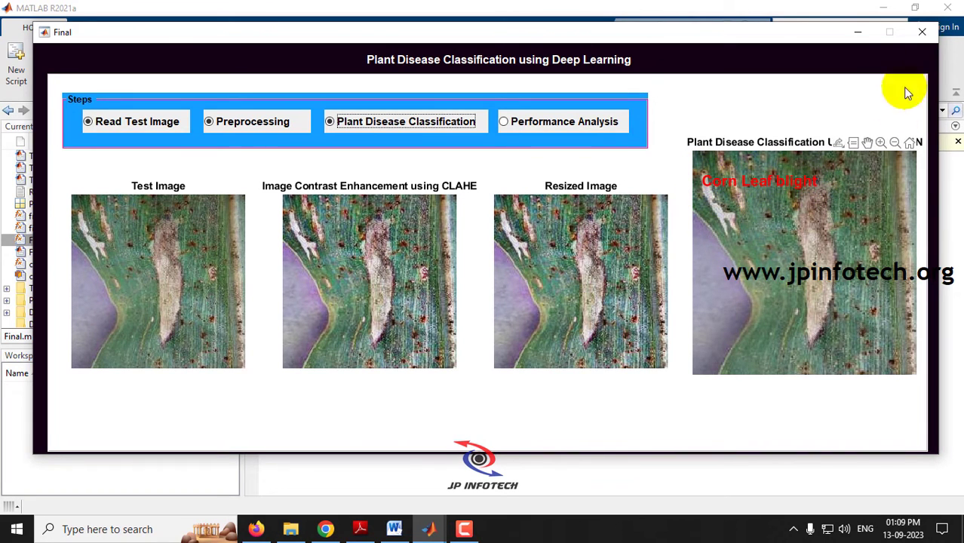
{"action": "left_click", "coordinate": [920, 31]}
Relaunch Final.m and load Grape Black Rot leaf E4 as the test image.
{"action": "right_click", "coordinate": [44, 241]}
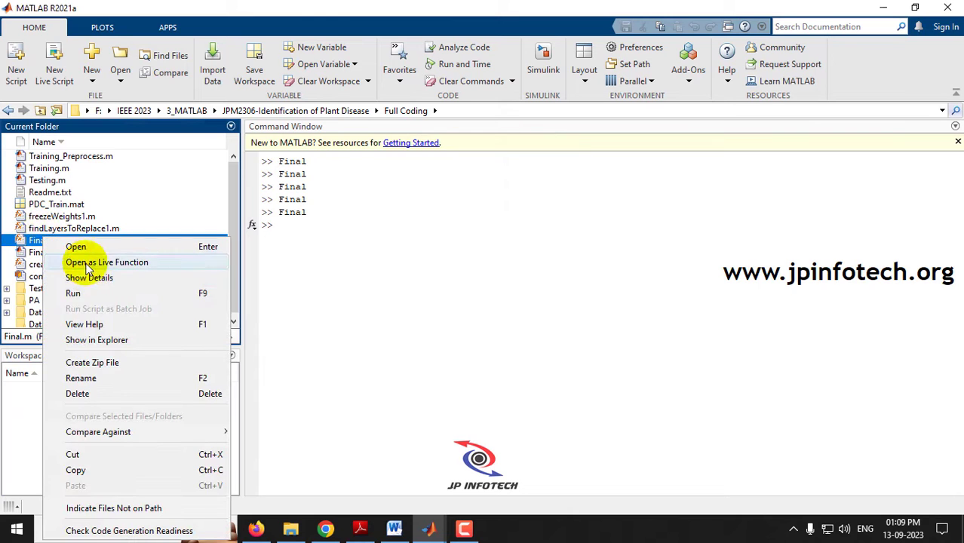
{"action": "left_click", "coordinate": [79, 294]}
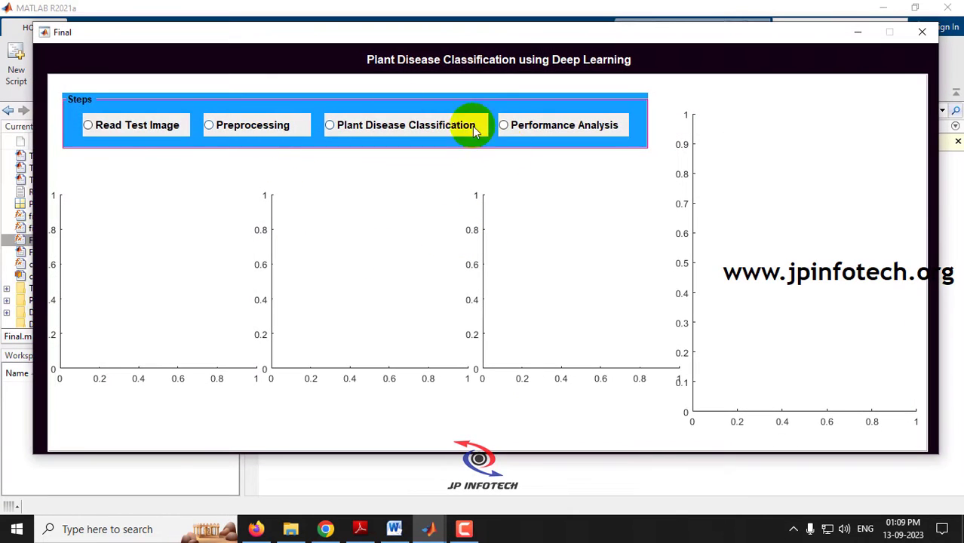
{"action": "left_click", "coordinate": [131, 121]}
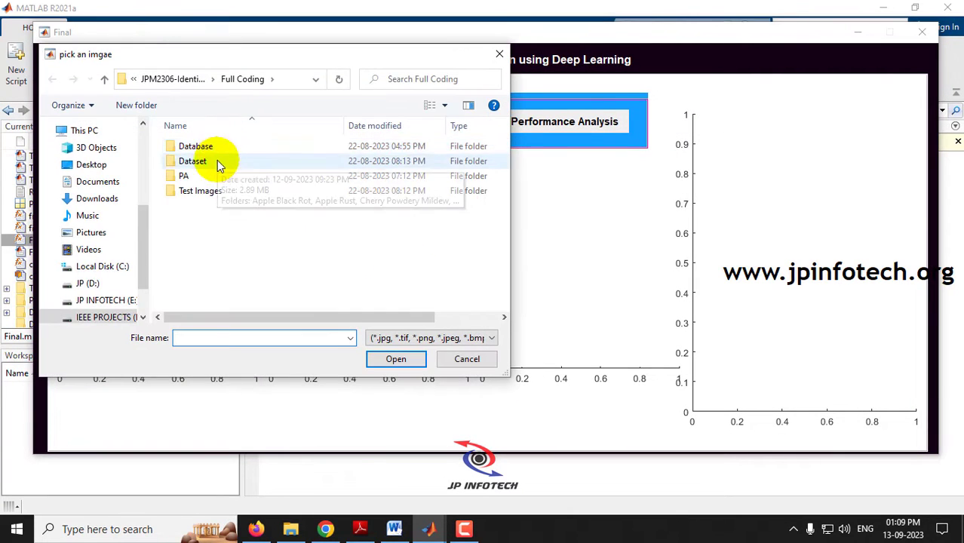
{"action": "double_click", "coordinate": [204, 163]}
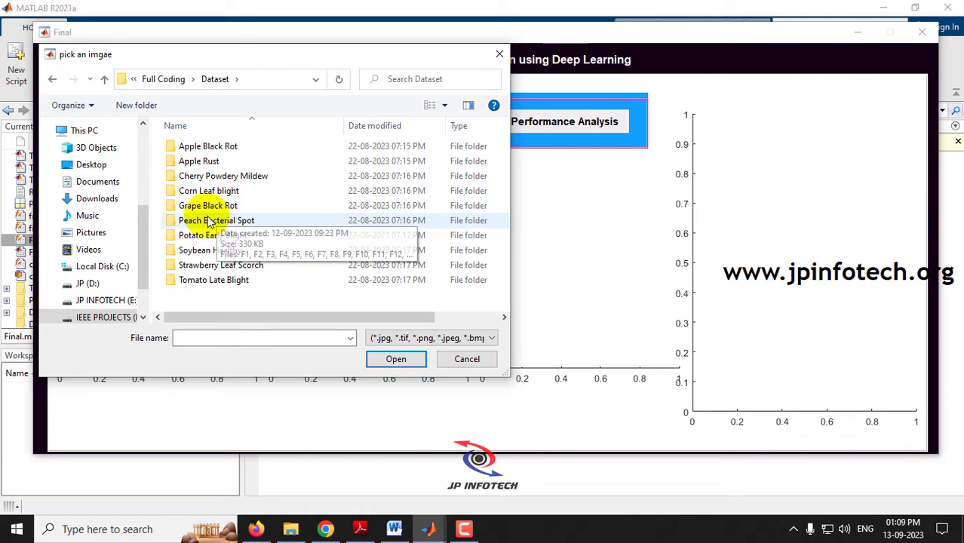
{"action": "double_click", "coordinate": [224, 210]}
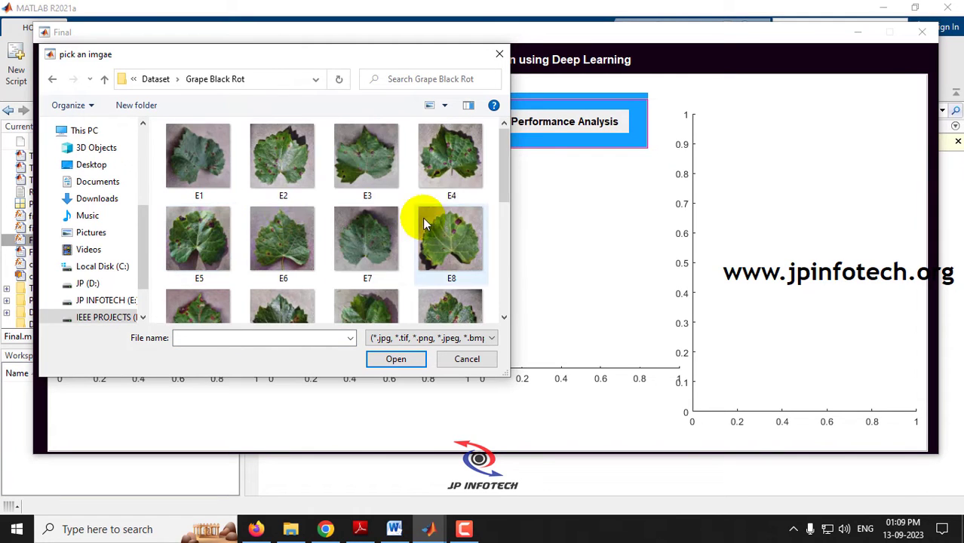
{"action": "left_click", "coordinate": [460, 173]}
{"action": "double_click", "coordinate": [459, 171]}
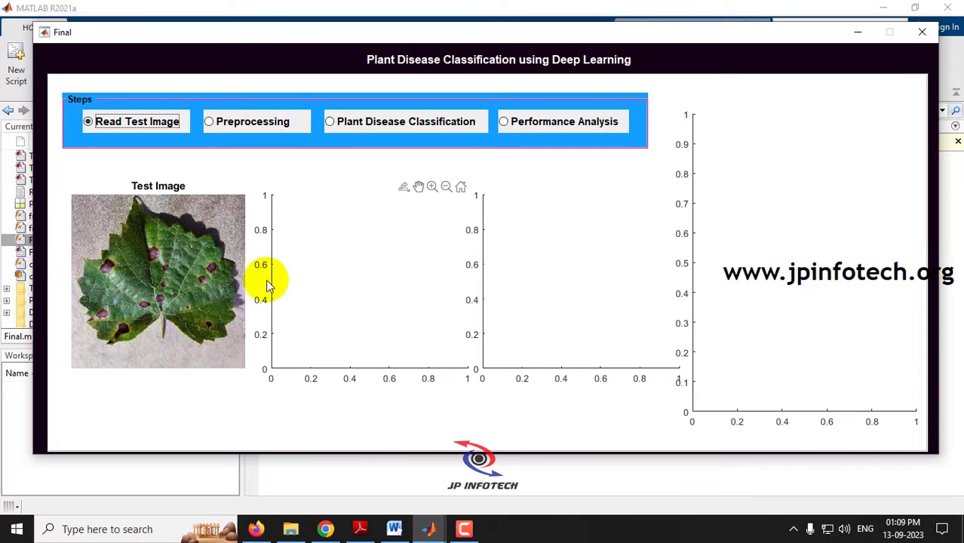
Preprocess leaf E4, classify it as Grape Black Rot, and close the GUI.
{"action": "left_click", "coordinate": [278, 122]}
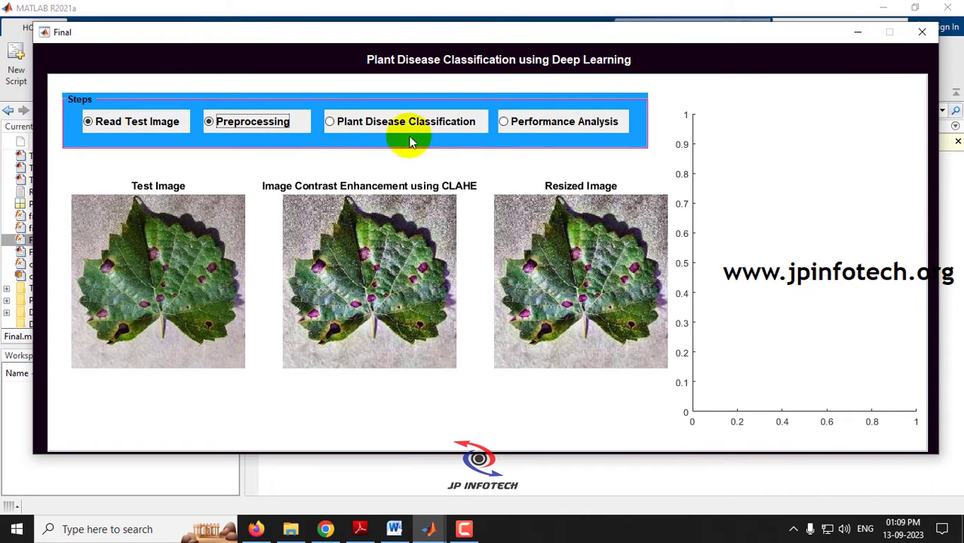
{"action": "left_click", "coordinate": [394, 127]}
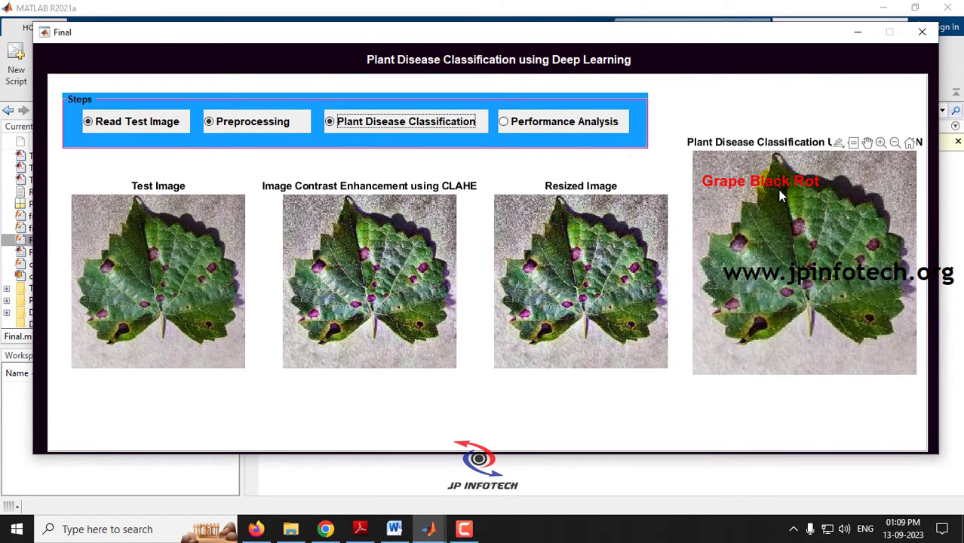
{"action": "left_click", "coordinate": [922, 32]}
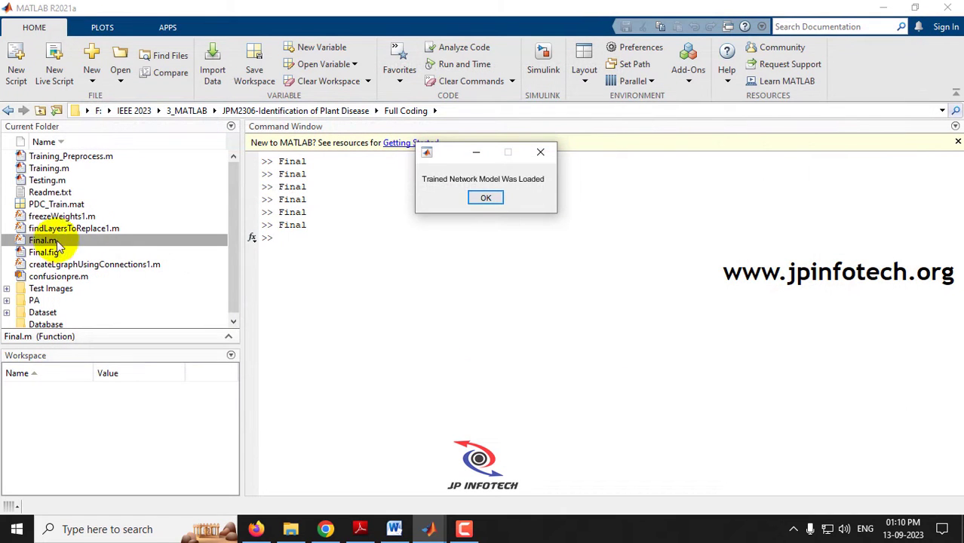
Relaunch Final.m and take a test leaf from the Dataset's Peach Bacterial Spot folder.
{"action": "left_click", "coordinate": [486, 198]}
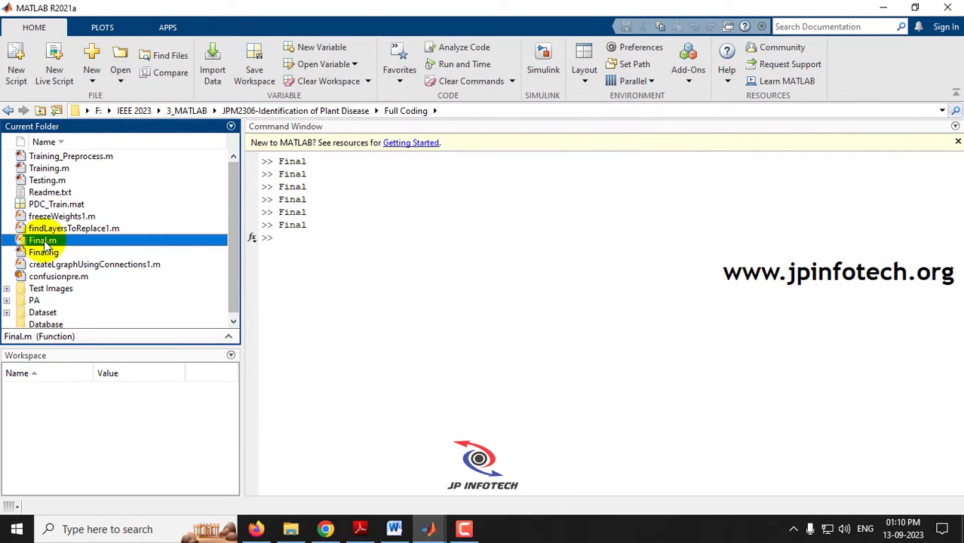
{"action": "right_click", "coordinate": [68, 239]}
{"action": "left_click", "coordinate": [73, 295]}
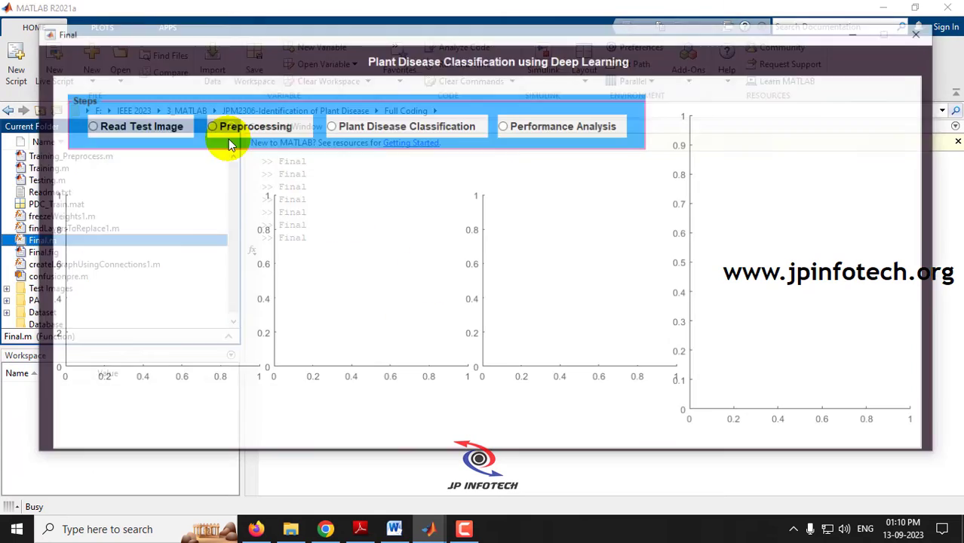
{"action": "left_click", "coordinate": [144, 120]}
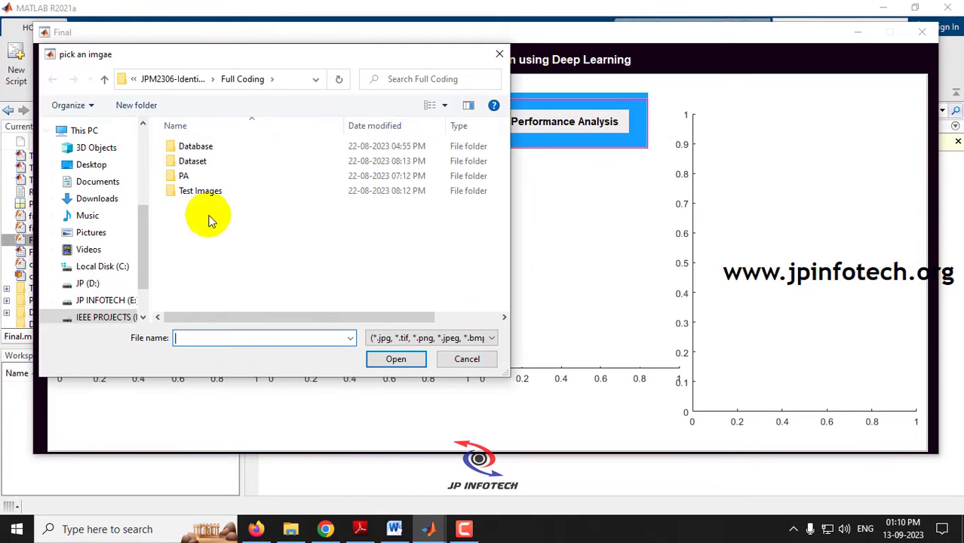
{"action": "double_click", "coordinate": [190, 161]}
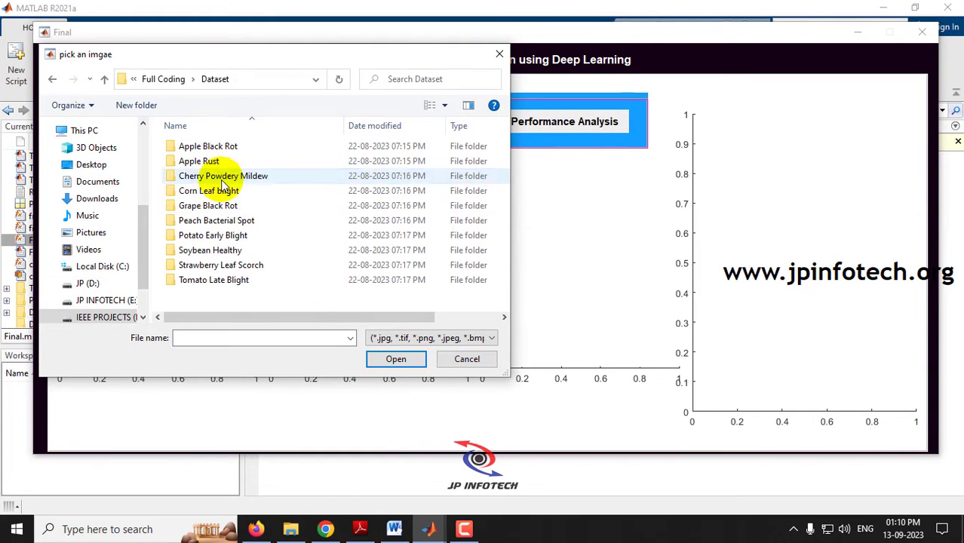
{"action": "double_click", "coordinate": [224, 222]}
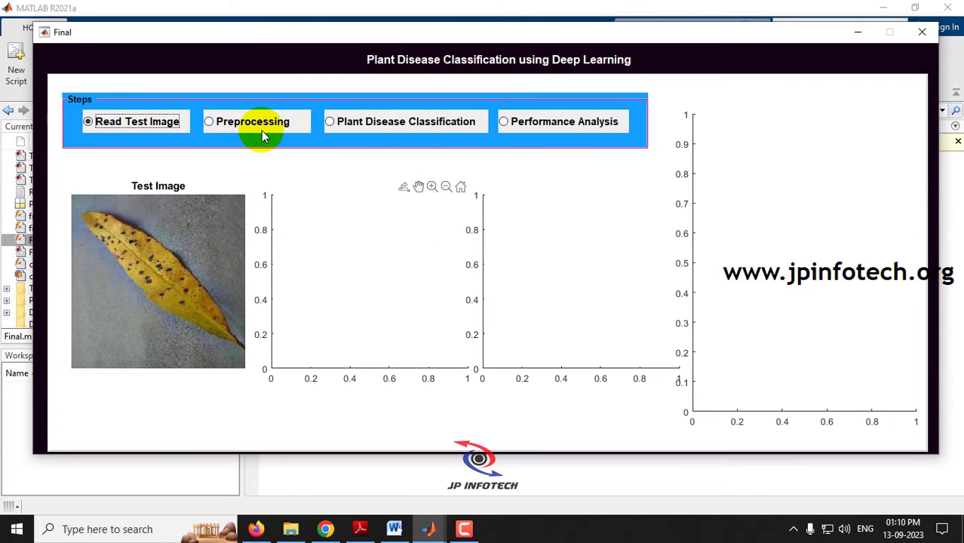
Preprocess the peach leaf, classify it as Peach Bacterial Spot, and close the GUI.
{"action": "left_click", "coordinate": [260, 128]}
{"action": "left_click", "coordinate": [367, 132]}
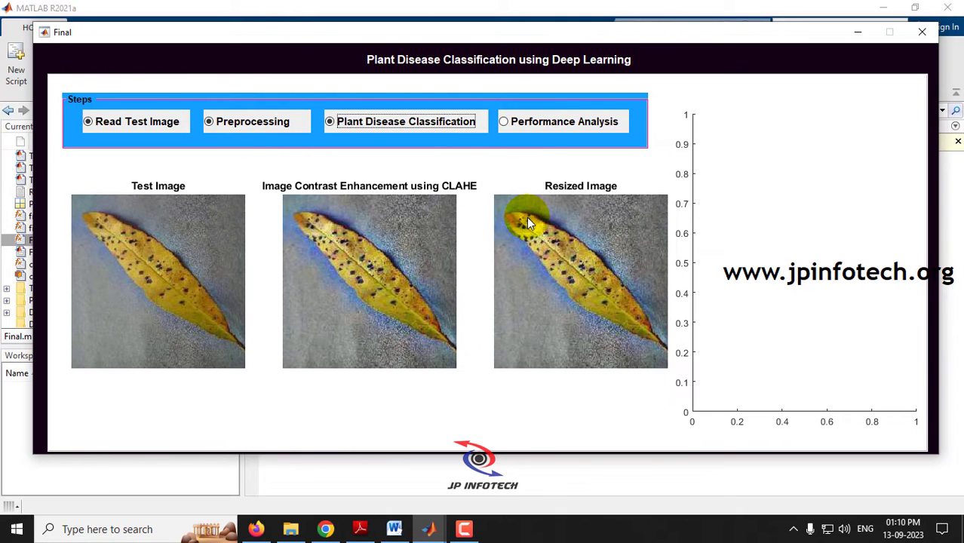
{"action": "left_click", "coordinate": [491, 196]}
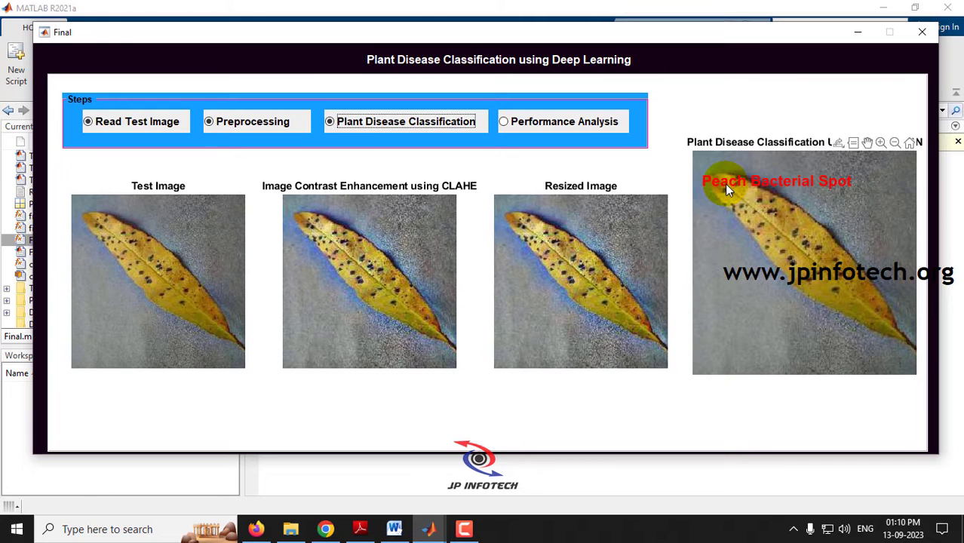
{"action": "left_click", "coordinate": [921, 32]}
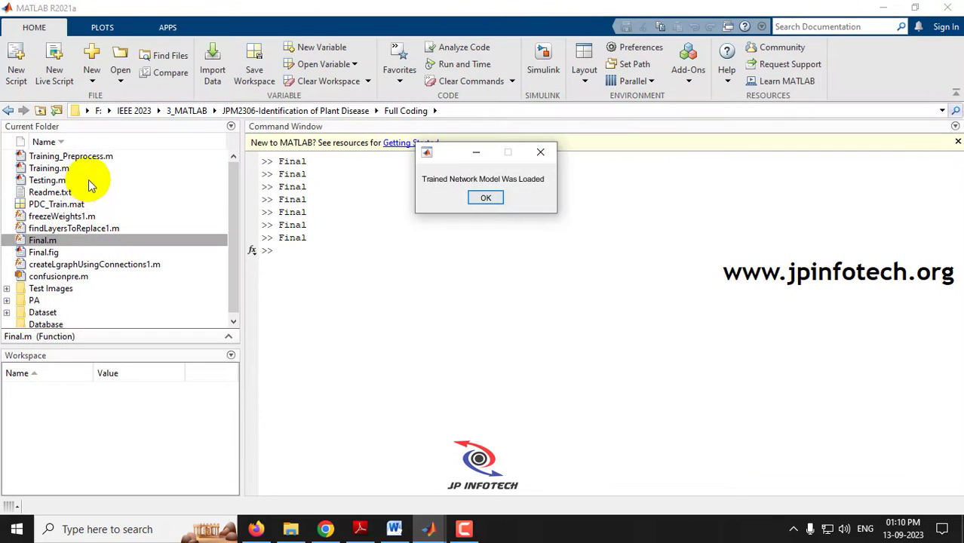
Relaunch Final.m and load Potato Early Blight image 06 as the test image.
{"action": "right_click", "coordinate": [50, 240]}
{"action": "left_click", "coordinate": [81, 295]}
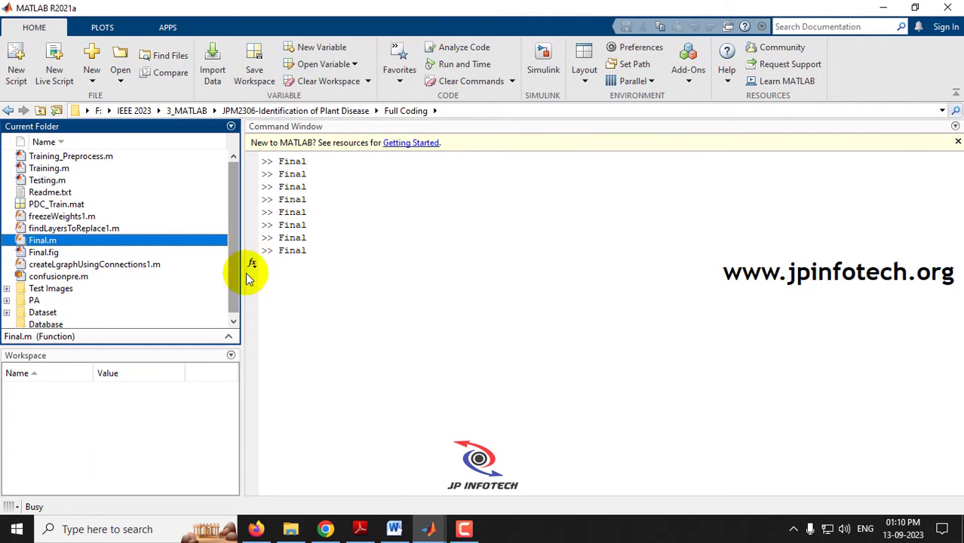
{"action": "left_click", "coordinate": [123, 122]}
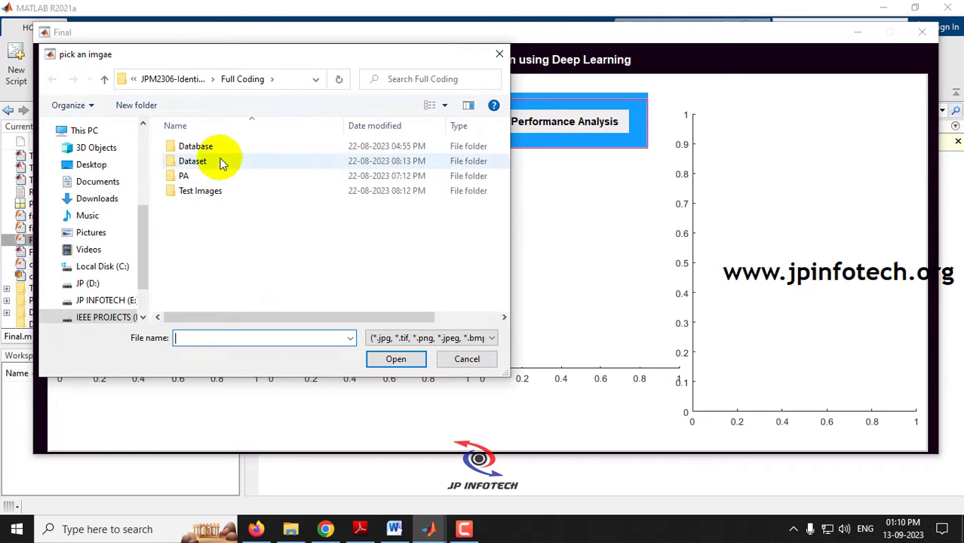
{"action": "double_click", "coordinate": [217, 160]}
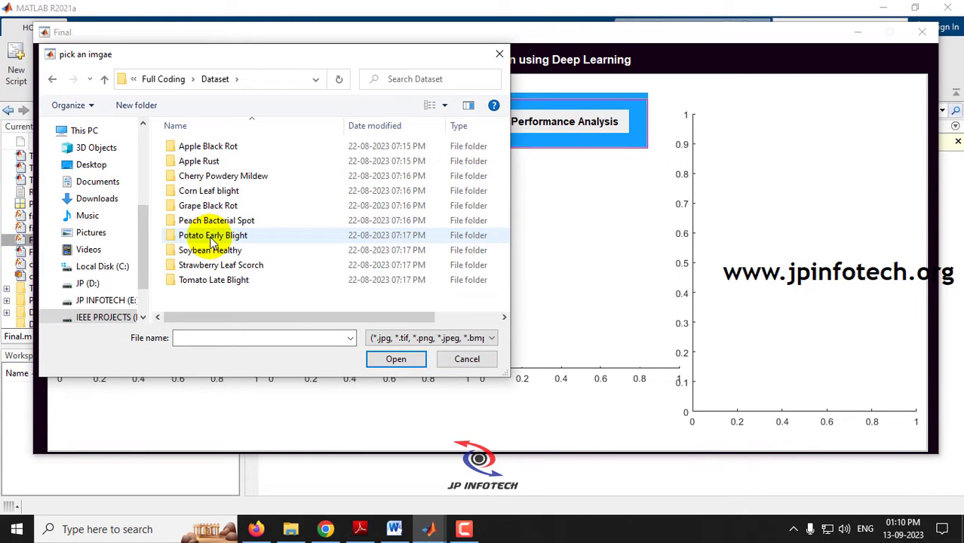
{"action": "double_click", "coordinate": [213, 239]}
{"action": "double_click", "coordinate": [274, 254]}
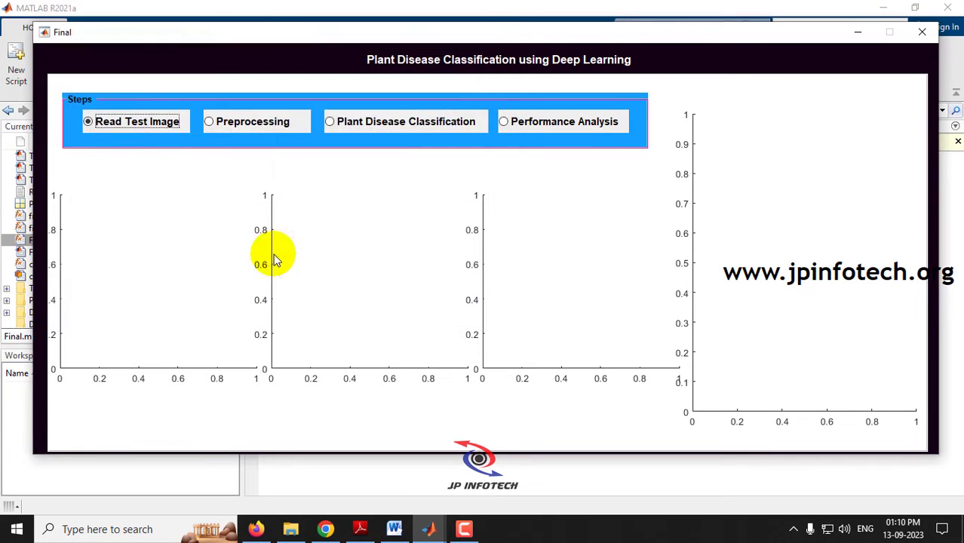
Preprocess the potato leaf, classify it as Potato Early Blight, and close the GUI.
{"action": "left_click", "coordinate": [260, 124]}
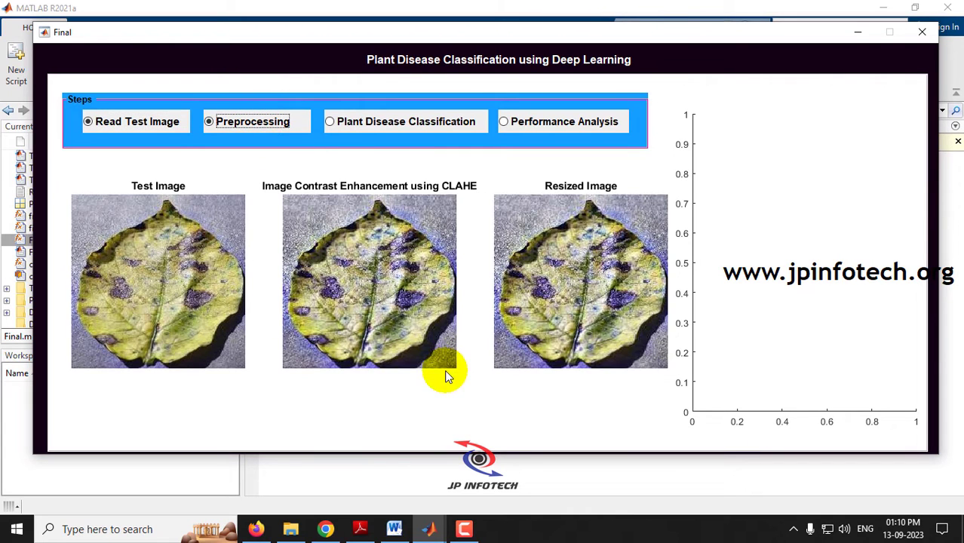
{"action": "left_click", "coordinate": [362, 129]}
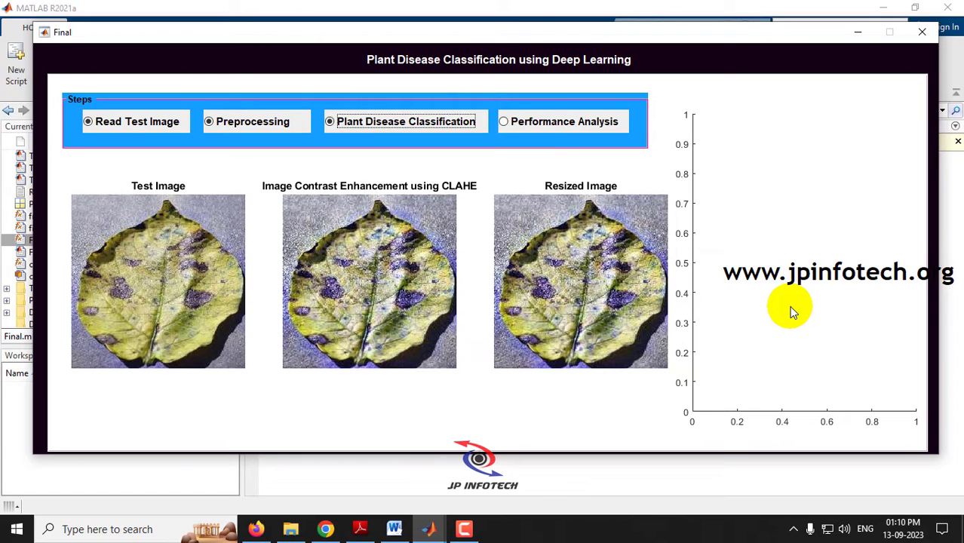
{"action": "key", "text": "Return"}
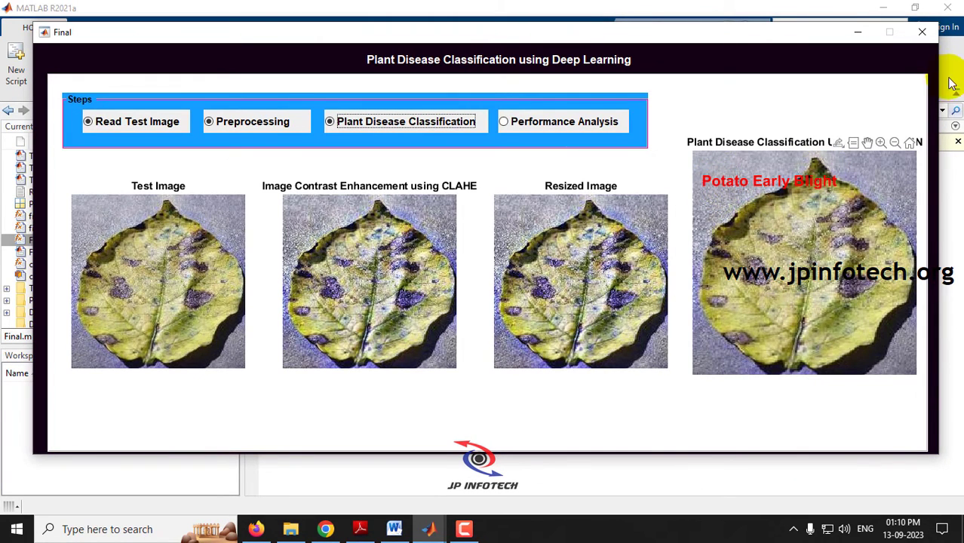
{"action": "left_click", "coordinate": [922, 32]}
Relaunch Final.m and load Soybean Healthy leaf H4 as the test image.
{"action": "left_click", "coordinate": [473, 200]}
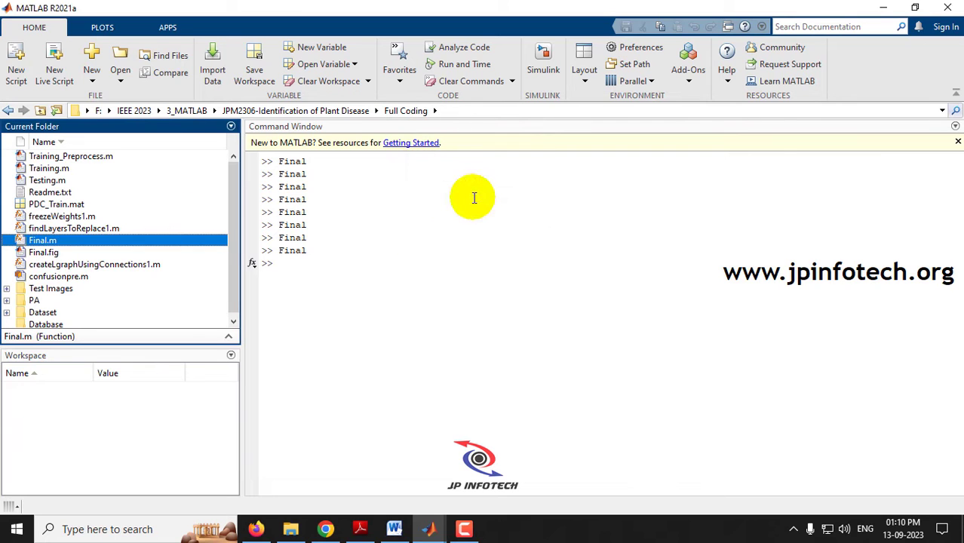
{"action": "right_click", "coordinate": [42, 243]}
{"action": "left_click", "coordinate": [81, 297]}
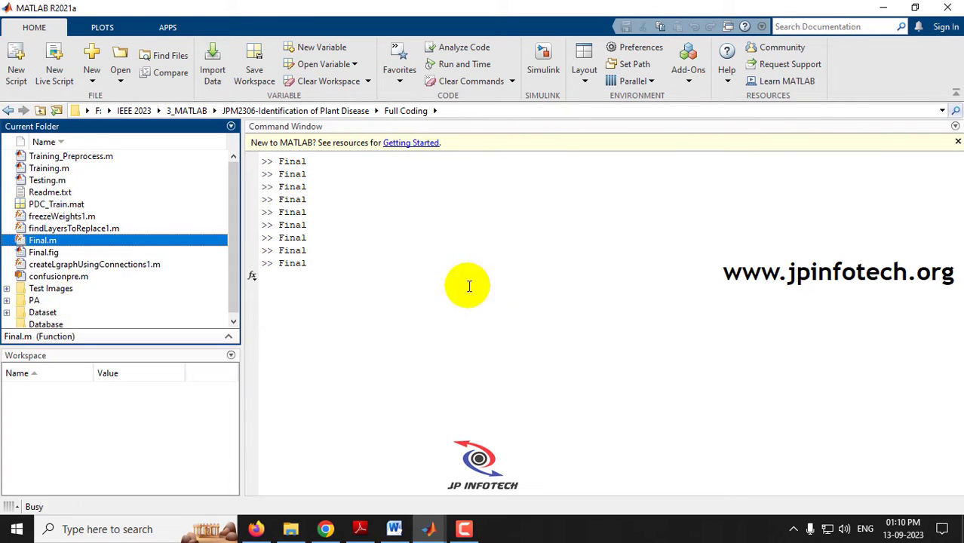
{"action": "left_click", "coordinate": [149, 131]}
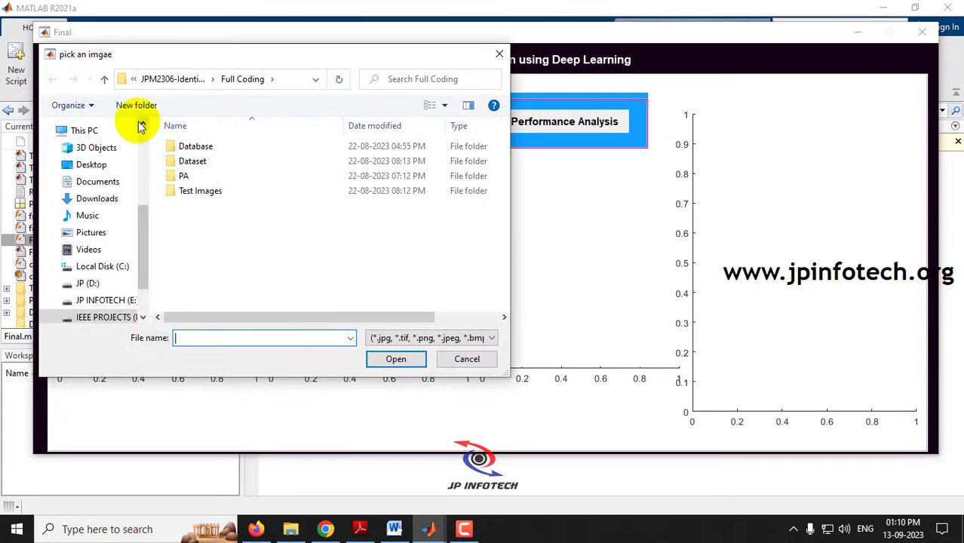
{"action": "double_click", "coordinate": [172, 161]}
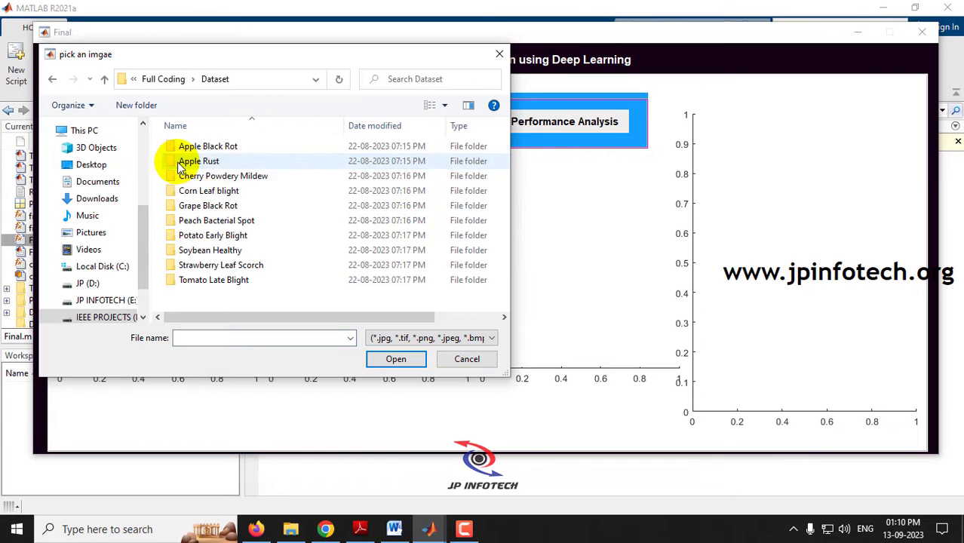
{"action": "double_click", "coordinate": [215, 250]}
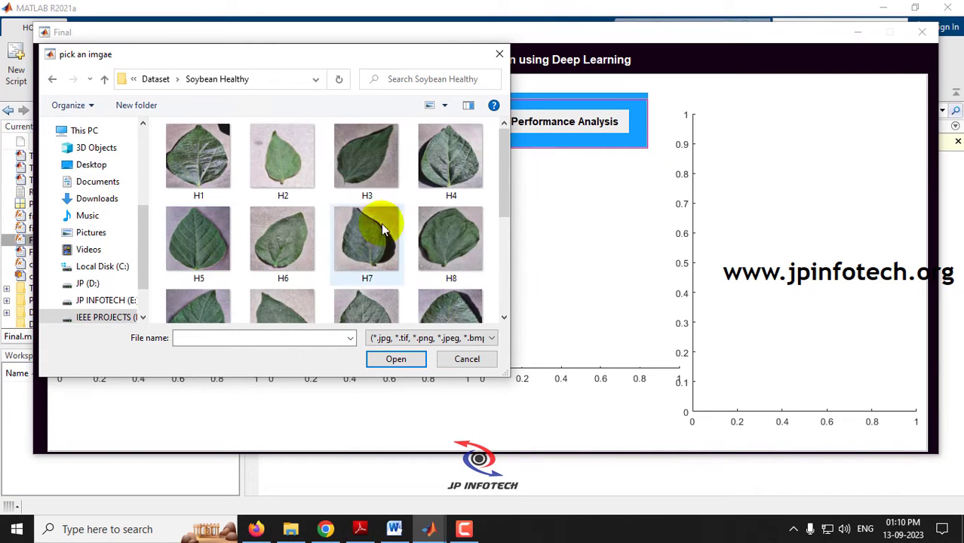
{"action": "double_click", "coordinate": [448, 157]}
Preprocess leaf H4, classify it as Soybean Healthy, and close the GUI.
{"action": "left_click", "coordinate": [244, 133]}
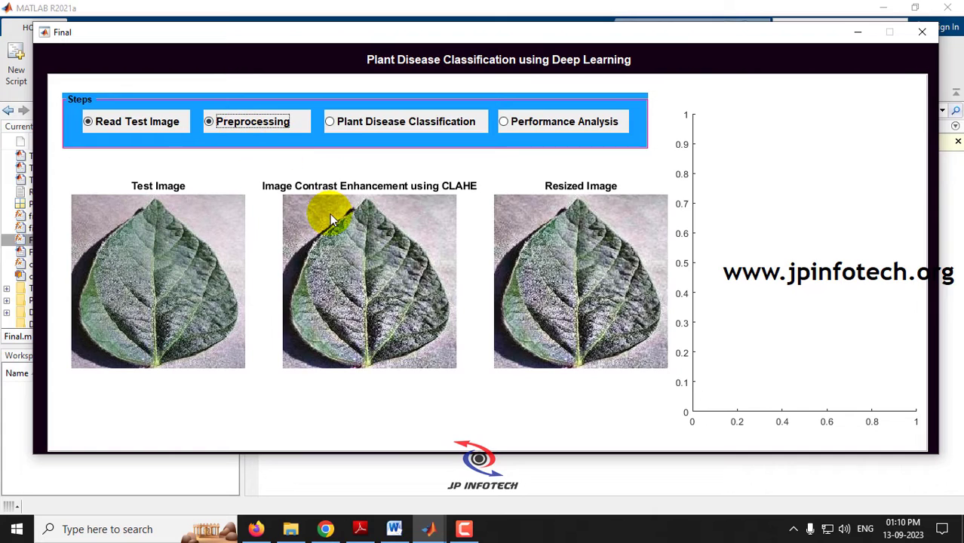
{"action": "left_click", "coordinate": [366, 127]}
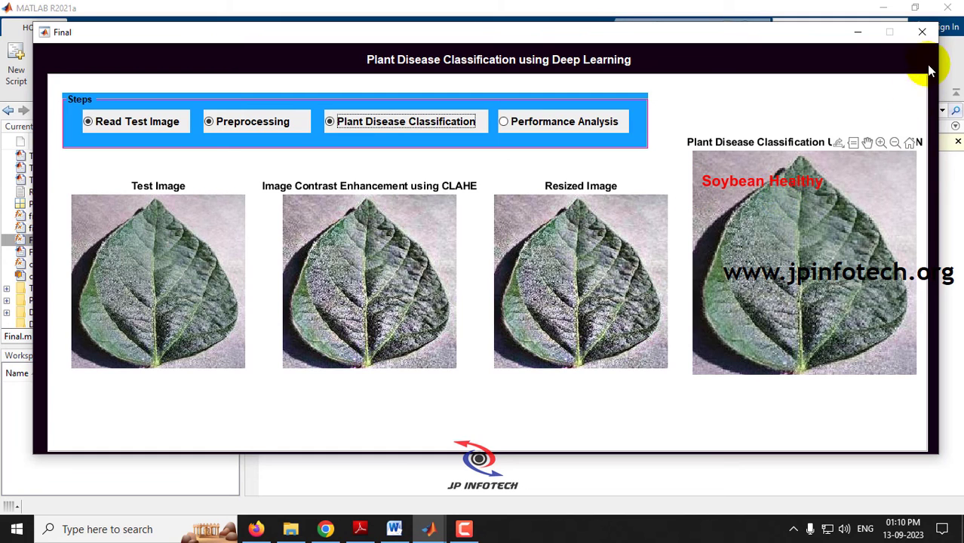
{"action": "left_click", "coordinate": [922, 32]}
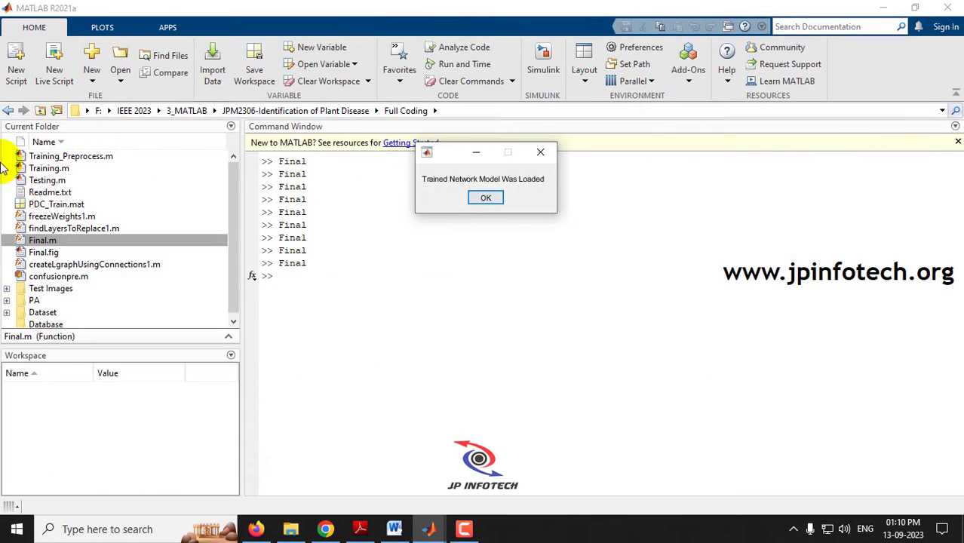
Relaunch Final.m and load Strawberry Leaf Scorch leaf I8 as the test image.
{"action": "left_click", "coordinate": [478, 197]}
{"action": "right_click", "coordinate": [75, 241]}
{"action": "left_click", "coordinate": [81, 290]}
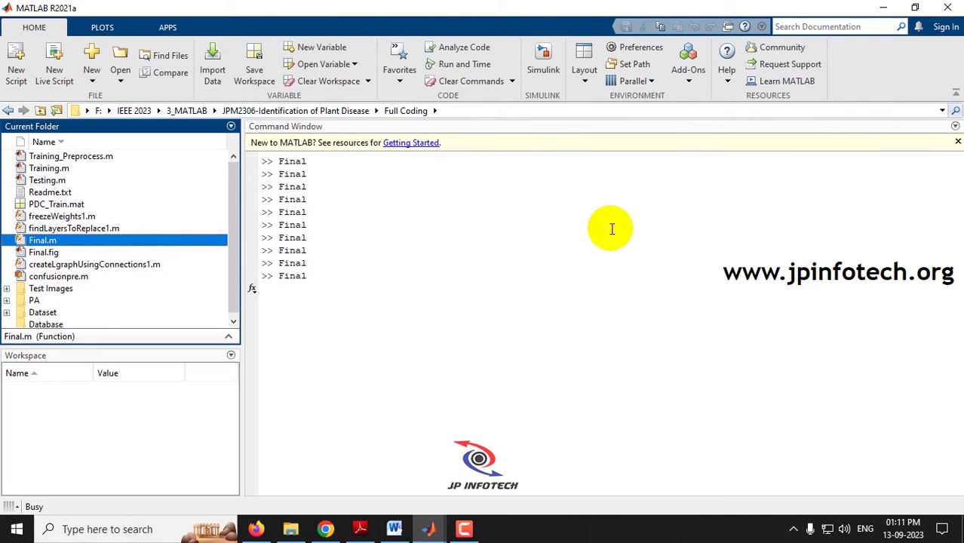
{"action": "left_click", "coordinate": [123, 120]}
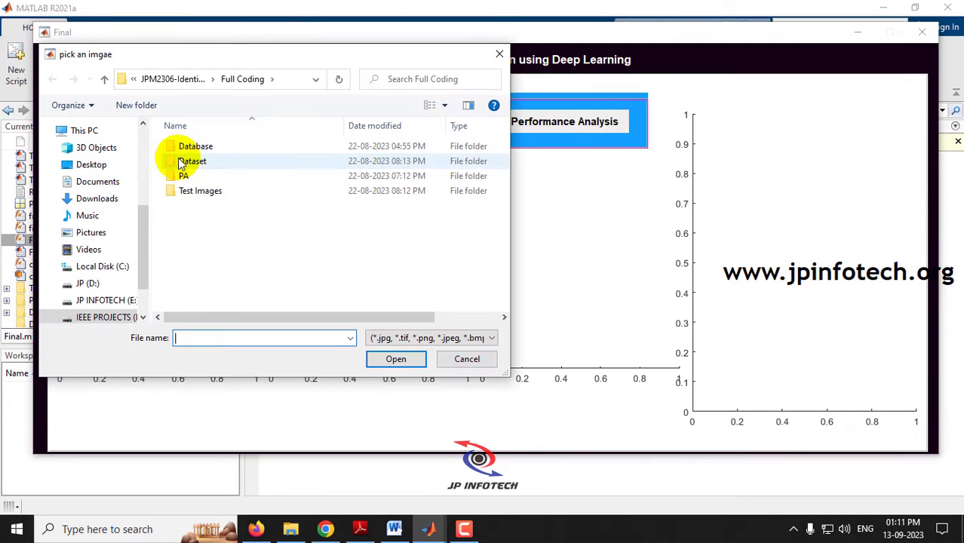
{"action": "double_click", "coordinate": [184, 161]}
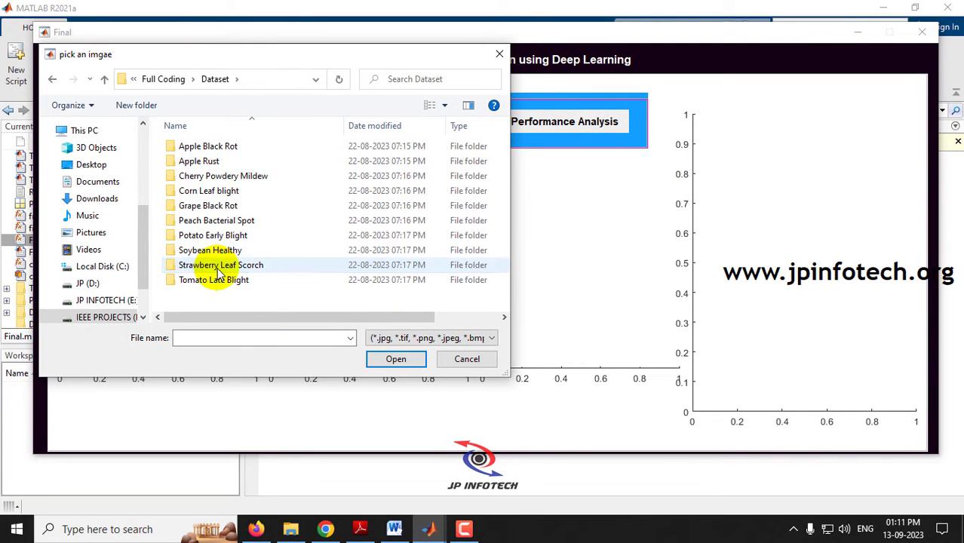
{"action": "double_click", "coordinate": [219, 272]}
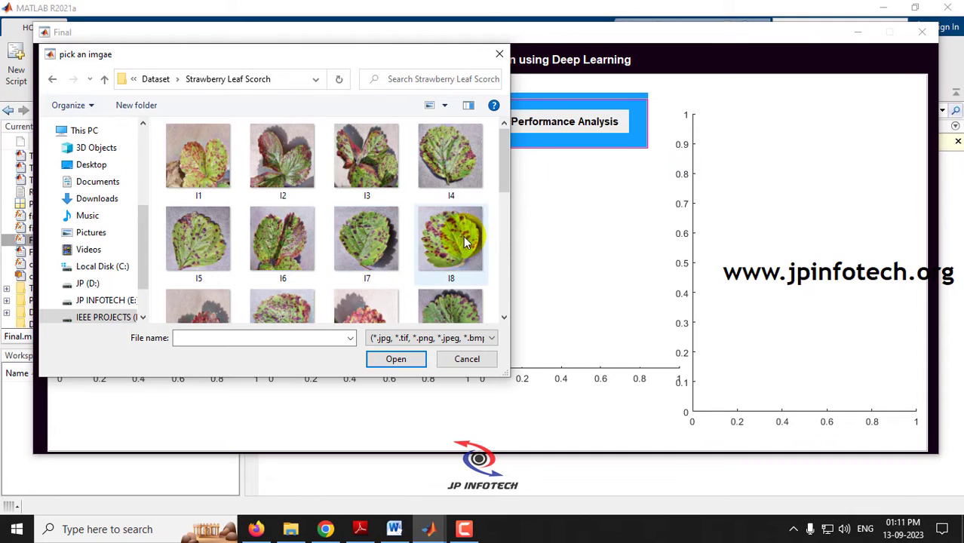
{"action": "double_click", "coordinate": [460, 238]}
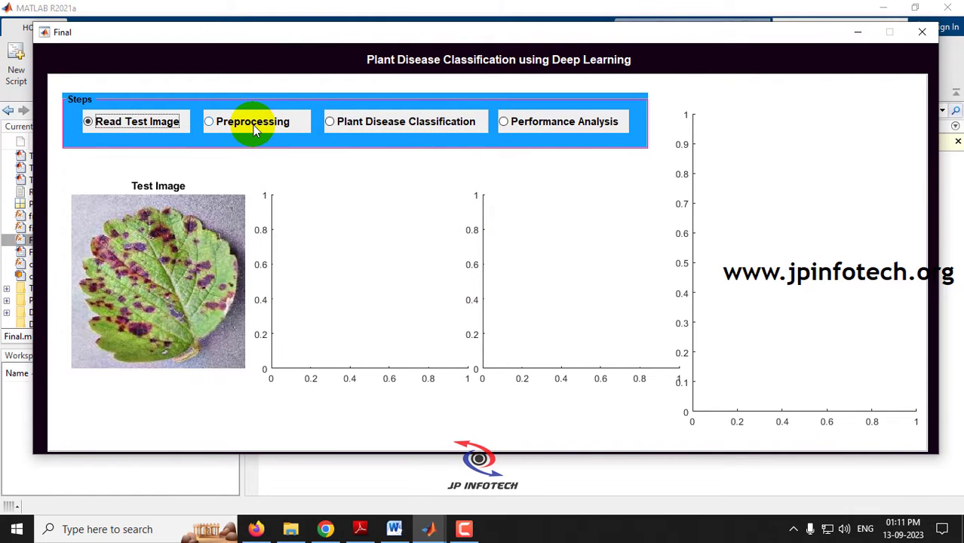
Preprocess leaf I8, classify it as Strawberry Leaf Scorch, and close the GUI.
{"action": "left_click", "coordinate": [255, 129]}
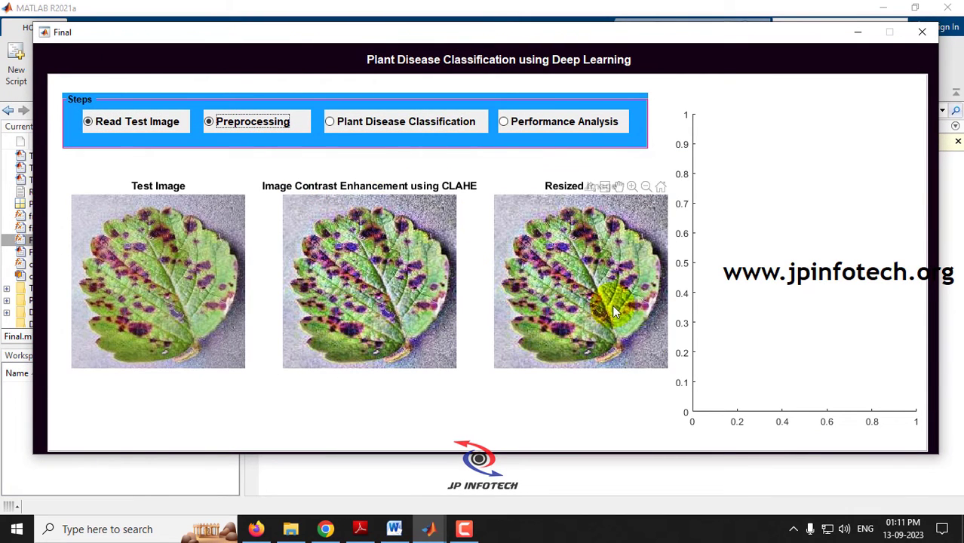
{"action": "left_click", "coordinate": [404, 120]}
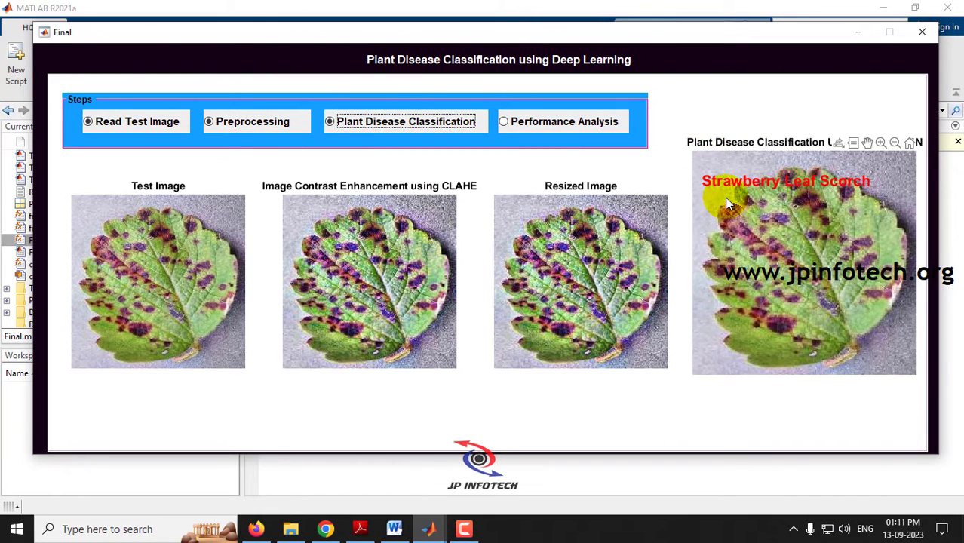
{"action": "left_click", "coordinate": [921, 32]}
Dismiss the model-loaded message and run Final.m to relaunch the leaf-disease GUI.
{"action": "left_click", "coordinate": [486, 198]}
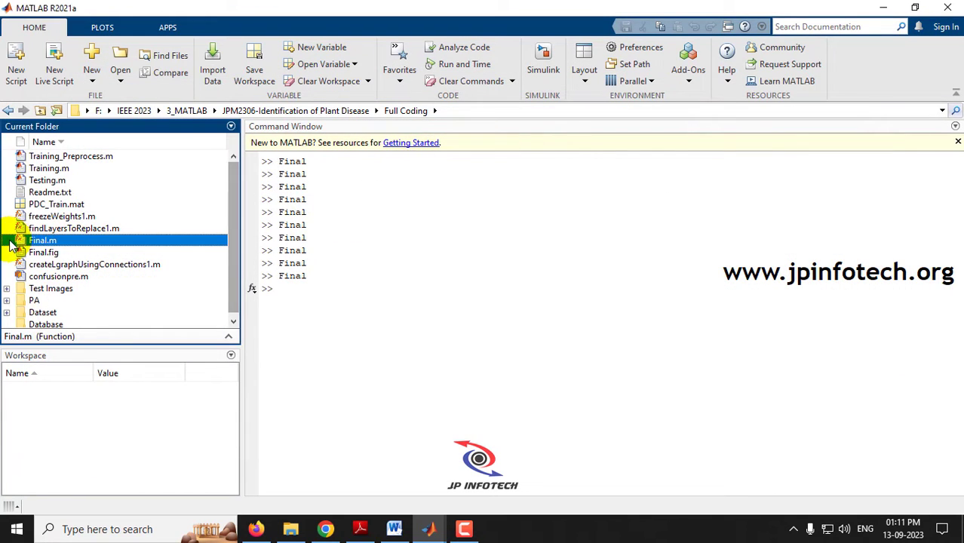
{"action": "right_click", "coordinate": [30, 240]}
{"action": "left_click", "coordinate": [81, 279]}
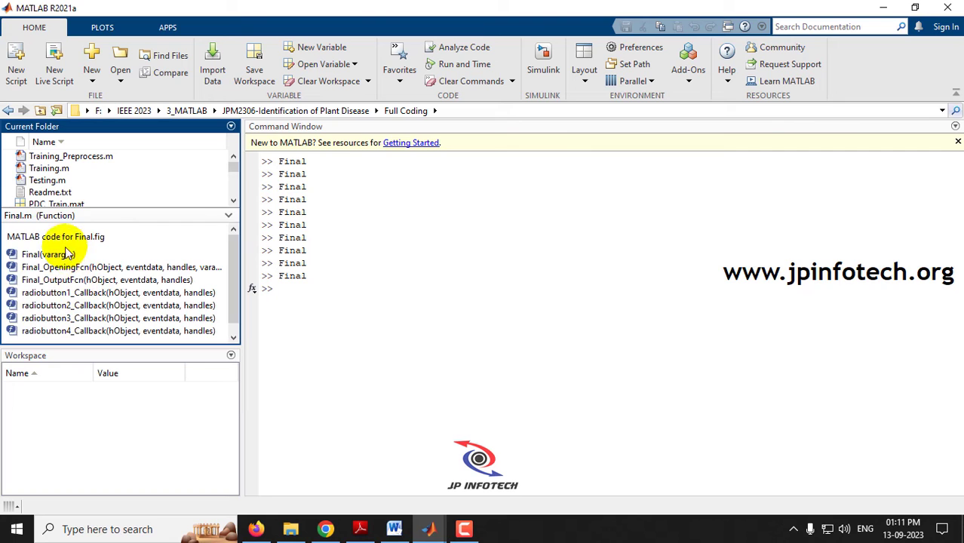
{"action": "left_click", "coordinate": [228, 216]}
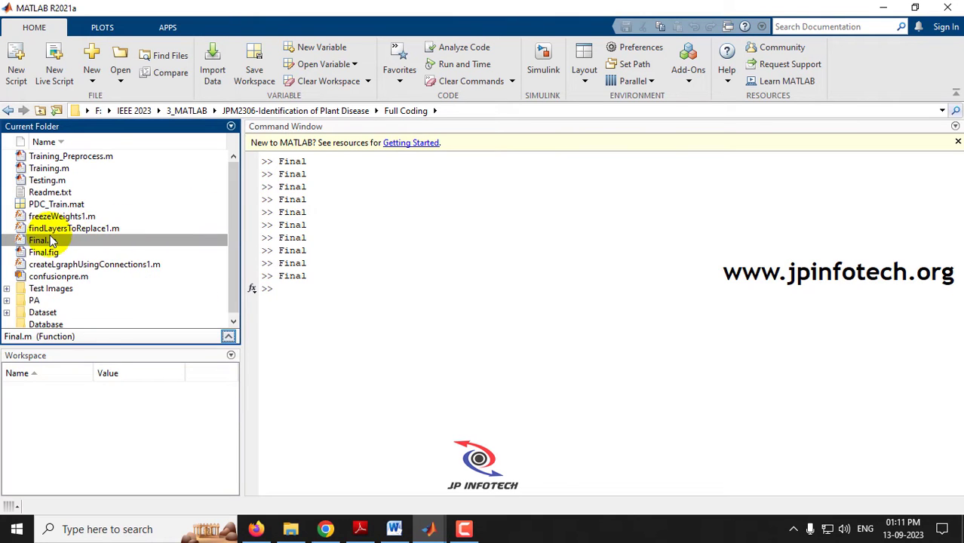
{"action": "right_click", "coordinate": [50, 243]}
{"action": "left_click", "coordinate": [80, 294]}
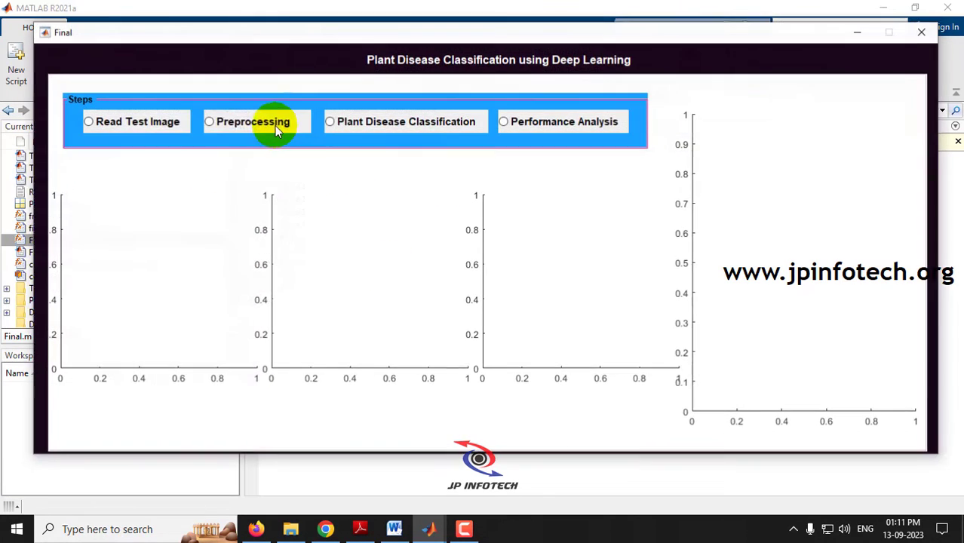
Load test image J15 from the Dataset's Tomato Late Blight folder.
{"action": "left_click", "coordinate": [144, 128]}
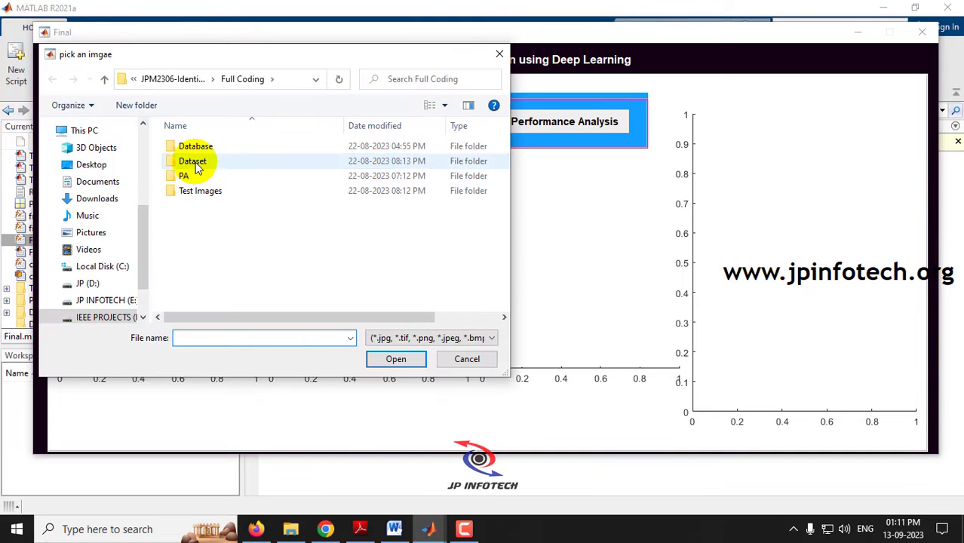
{"action": "double_click", "coordinate": [185, 160]}
{"action": "double_click", "coordinate": [219, 281]}
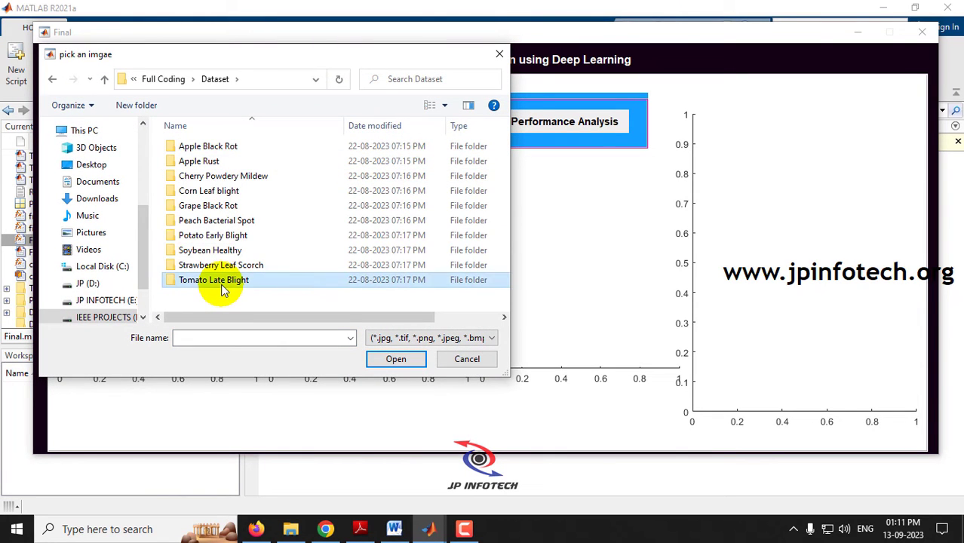
{"action": "scroll", "coordinate": [355, 234], "scroll_direction": "down", "scroll_amount": 3}
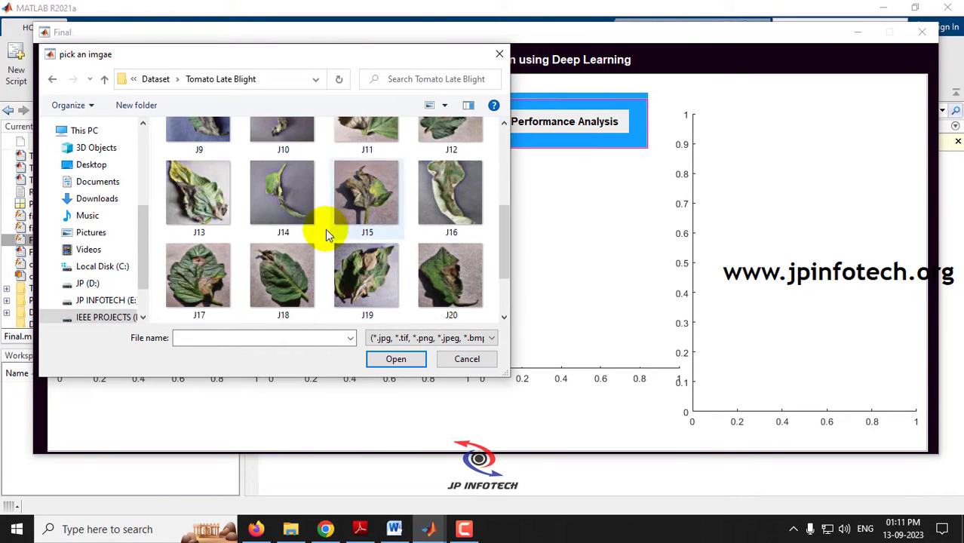
{"action": "left_click", "coordinate": [381, 209]}
{"action": "double_click", "coordinate": [381, 208]}
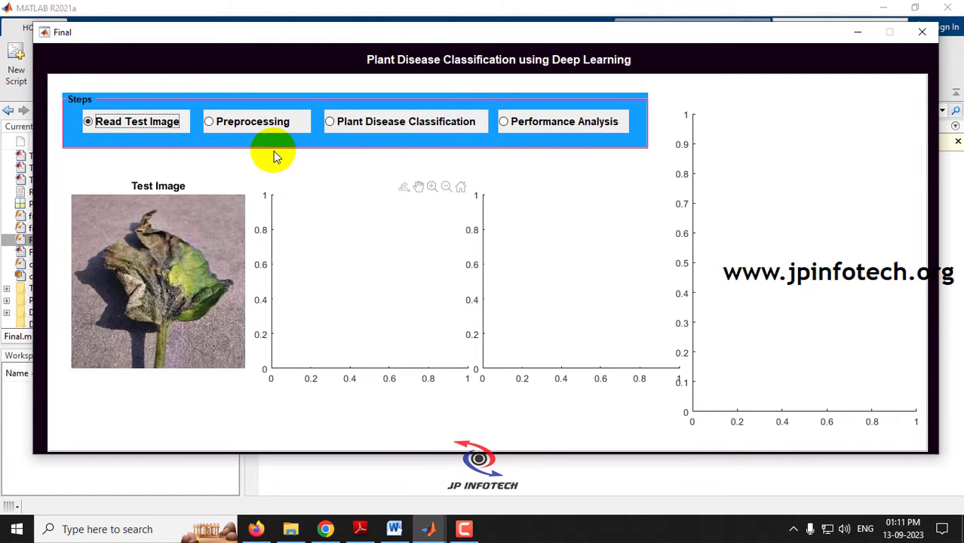
Preprocess and classify the leaf as Tomato Late Blight, then begin Performance Analysis.
{"action": "left_click", "coordinate": [259, 125]}
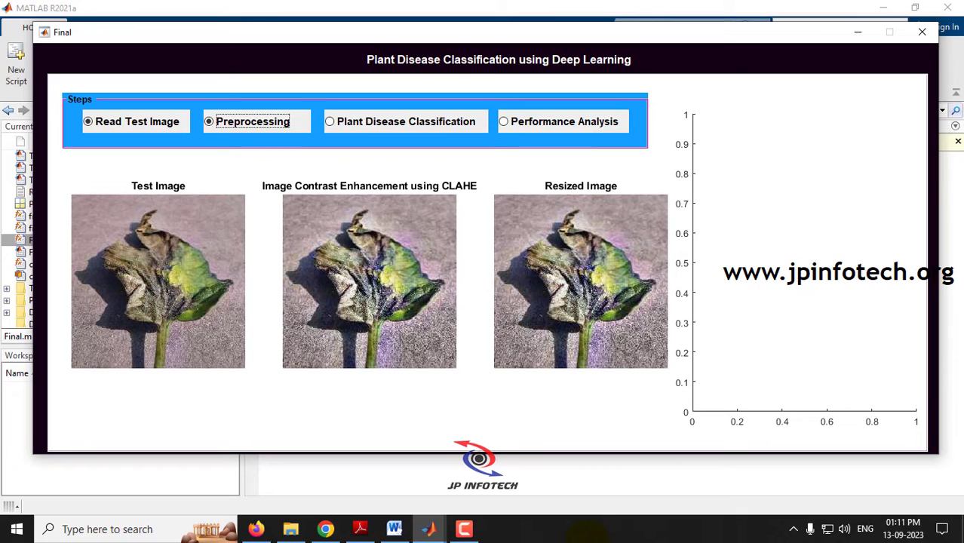
{"action": "left_click", "coordinate": [418, 117]}
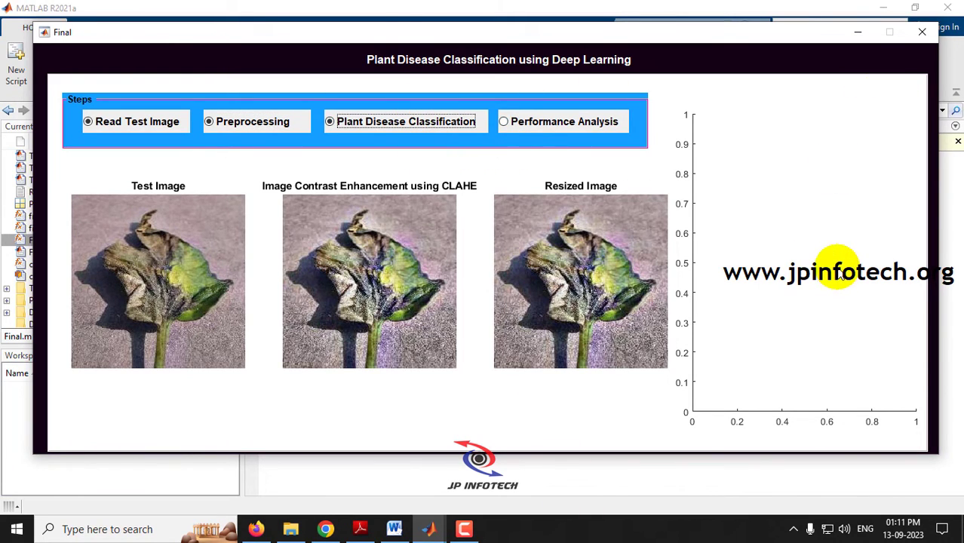
{"action": "left_click", "coordinate": [487, 197]}
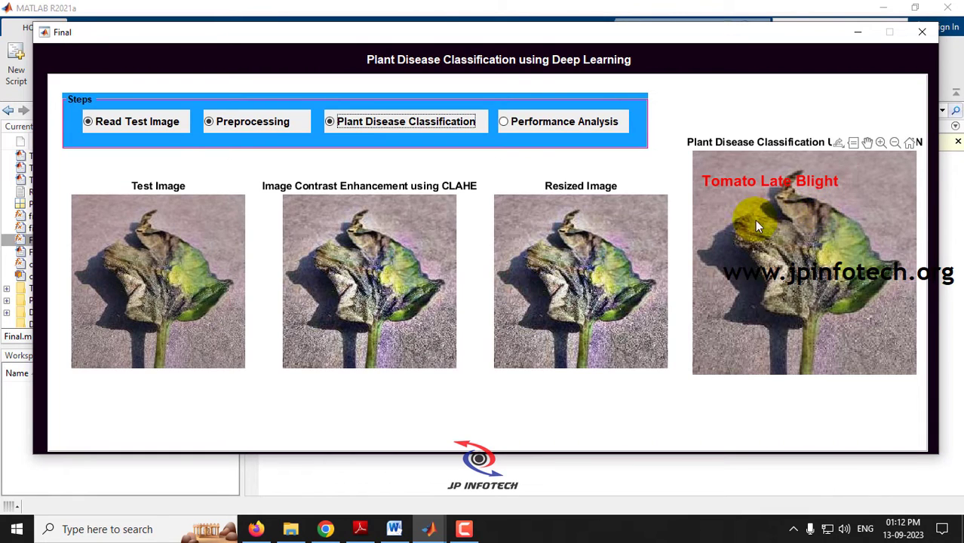
{"action": "left_click", "coordinate": [540, 125]}
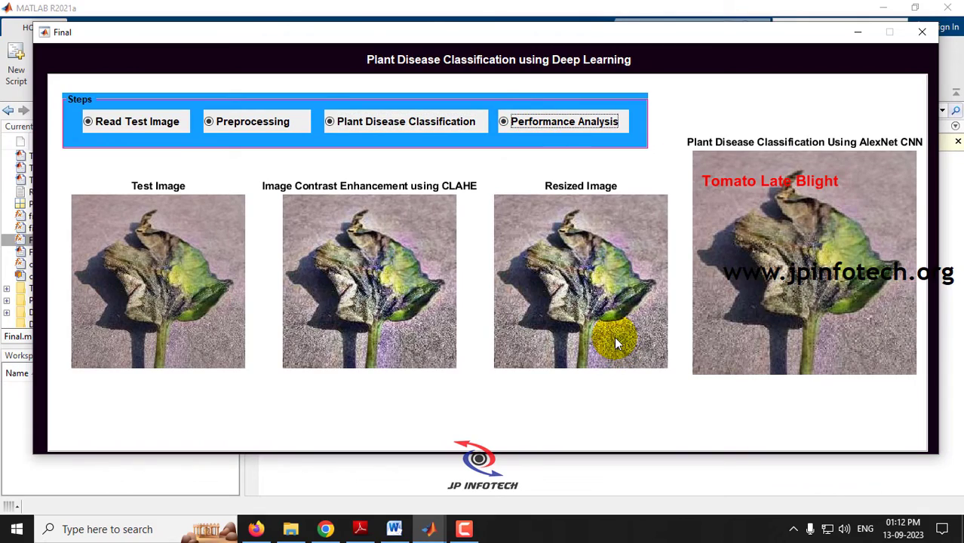
In the Word report, select the Accuracy, Error and Precision equations.
{"action": "left_click", "coordinate": [394, 529]}
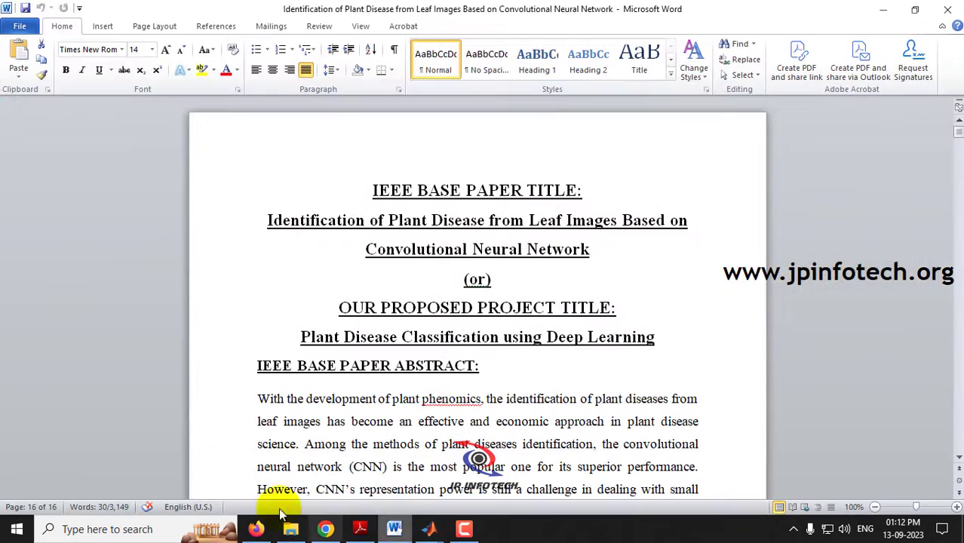
{"action": "left_click_drag", "start_coordinate": [952, 130], "coordinate": [954, 398]}
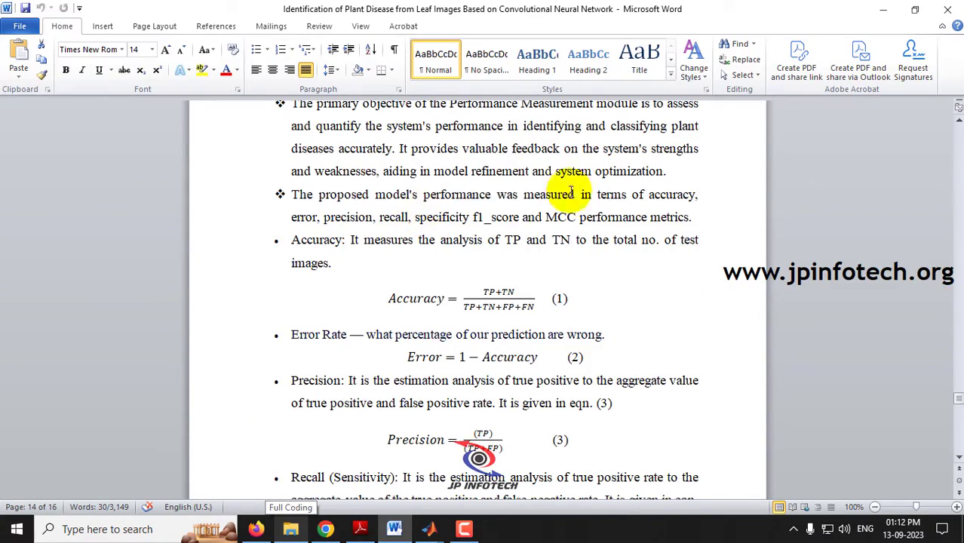
{"action": "left_click", "coordinate": [394, 302]}
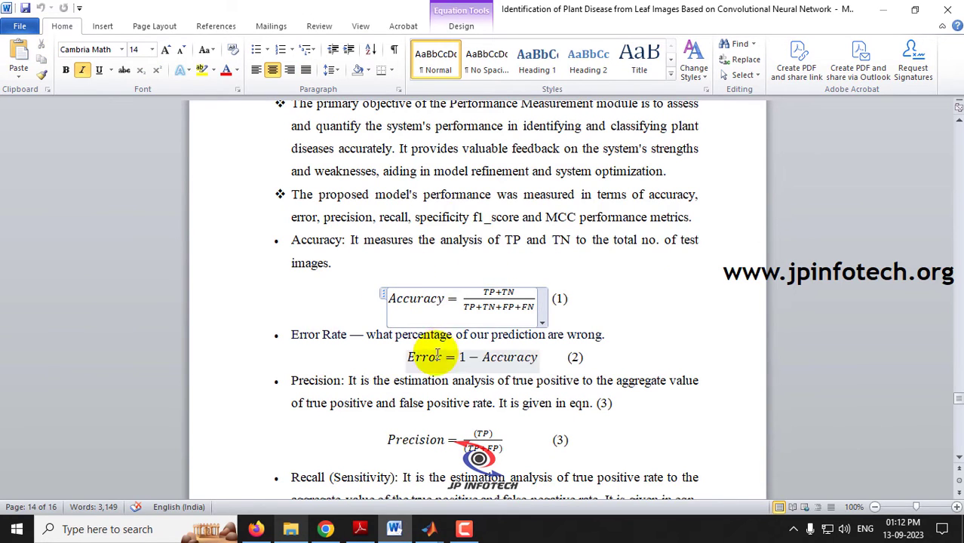
{"action": "scroll", "coordinate": [423, 332], "scroll_direction": "down", "scroll_amount": 1}
{"action": "left_click", "coordinate": [436, 296]}
{"action": "left_click", "coordinate": [422, 371]}
Step through the Recall, Specificity, F-score (6) and MCC equations.
{"action": "scroll", "coordinate": [453, 362], "scroll_direction": "down", "scroll_amount": 2}
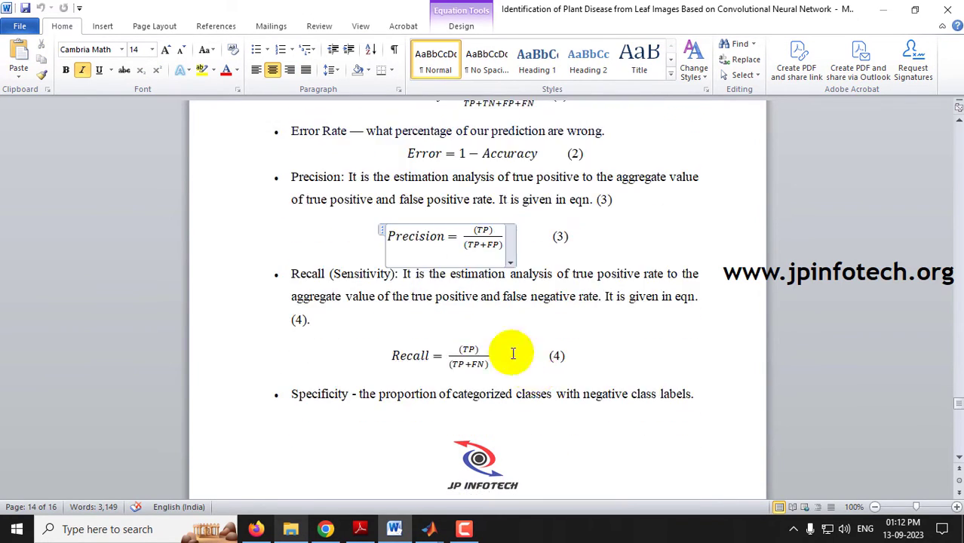
{"action": "left_click", "coordinate": [449, 355]}
{"action": "scroll", "coordinate": [467, 324], "scroll_direction": "down", "scroll_amount": 3}
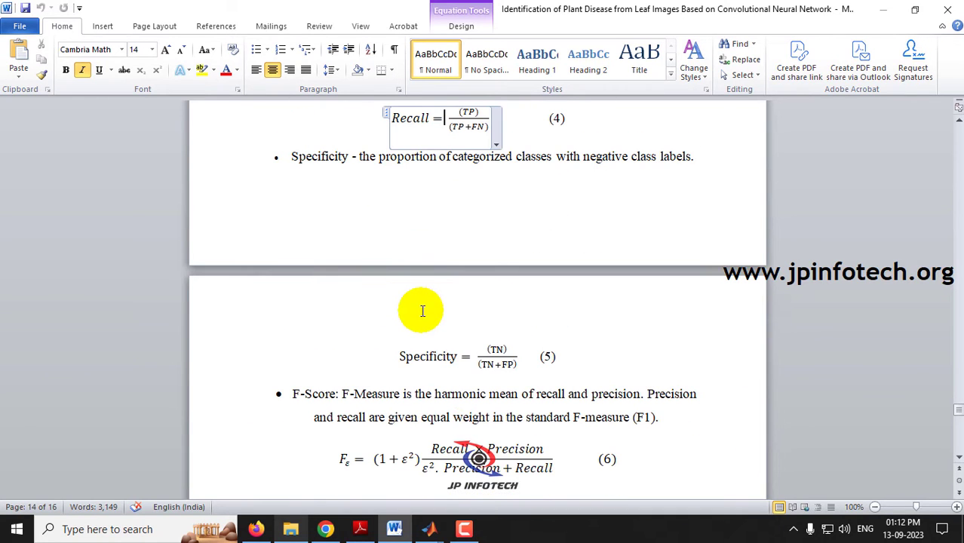
{"action": "left_click", "coordinate": [455, 355]}
{"action": "scroll", "coordinate": [455, 355], "scroll_direction": "down", "scroll_amount": 2}
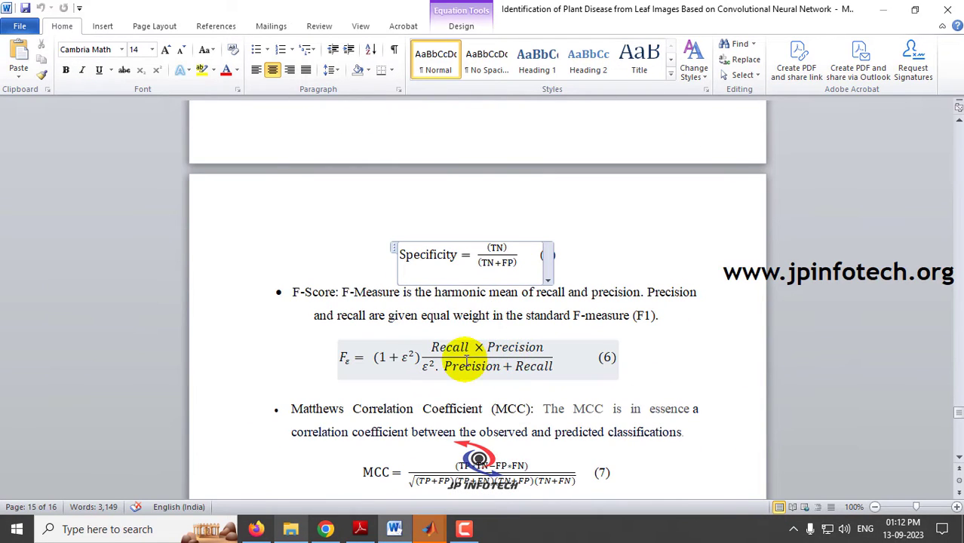
{"action": "left_click", "coordinate": [473, 358]}
{"action": "scroll", "coordinate": [473, 358], "scroll_direction": "down", "scroll_amount": 2}
{"action": "left_click", "coordinate": [433, 368]}
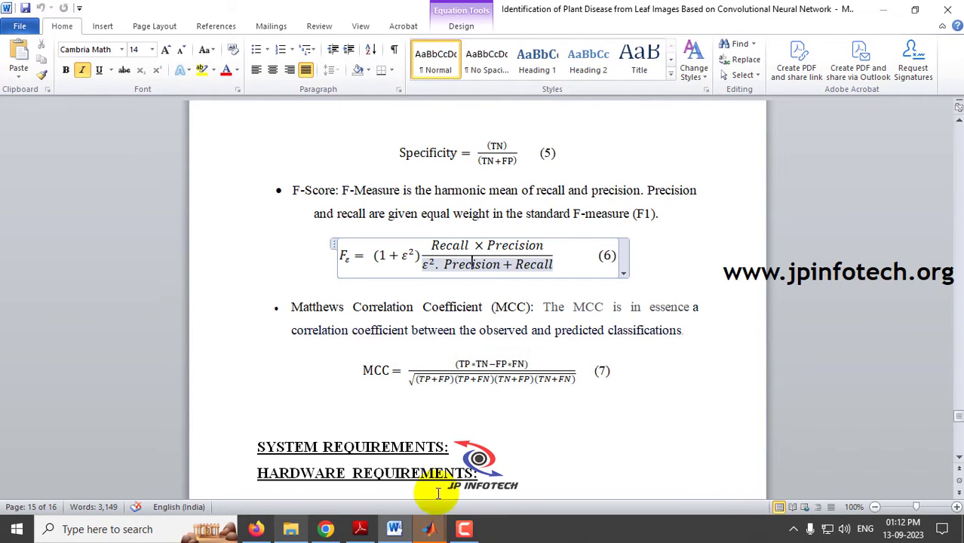
{"action": "mouse_move", "coordinate": [426, 530]}
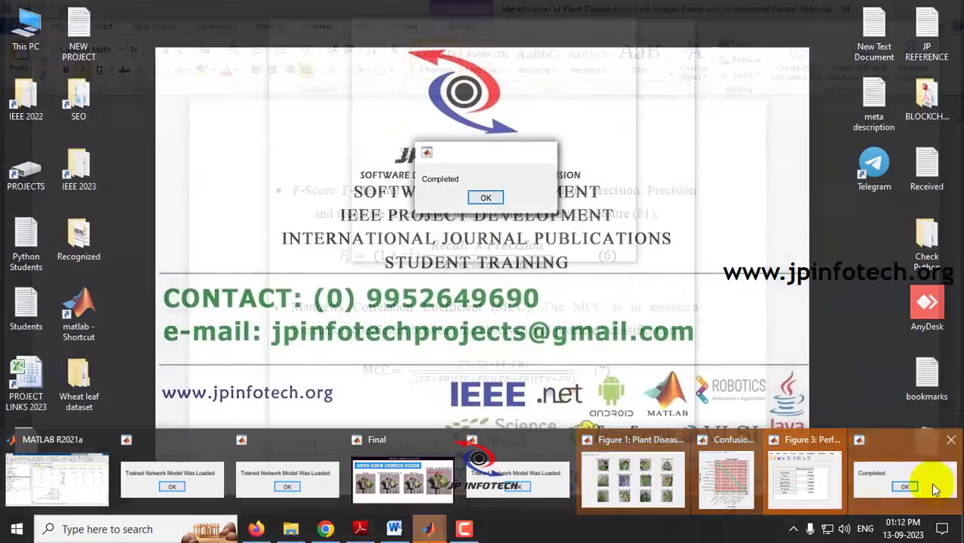
Dismiss the Completed message and close both 'Trained Network Model Was Loaded' messages.
{"action": "left_click", "coordinate": [925, 479]}
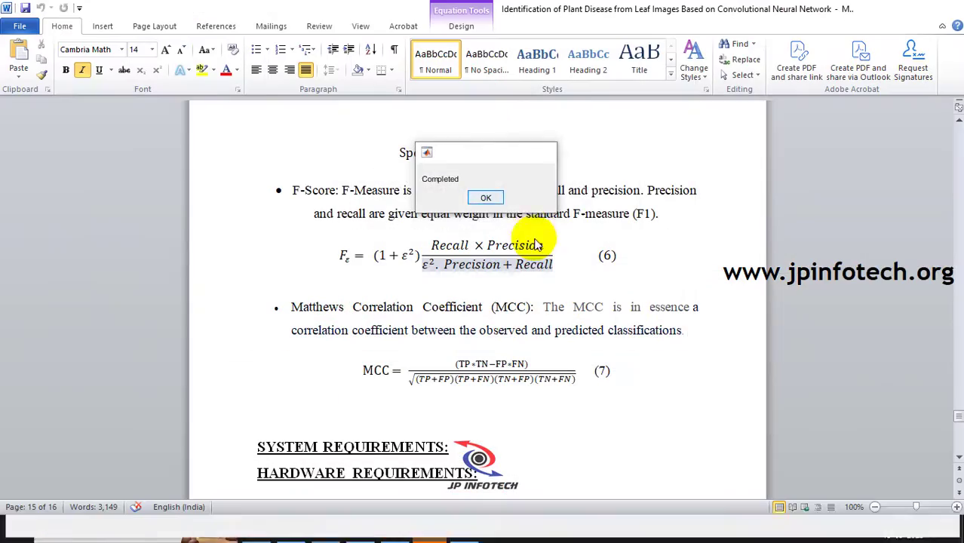
{"action": "left_click", "coordinate": [487, 196]}
{"action": "mouse_move", "coordinate": [429, 529]}
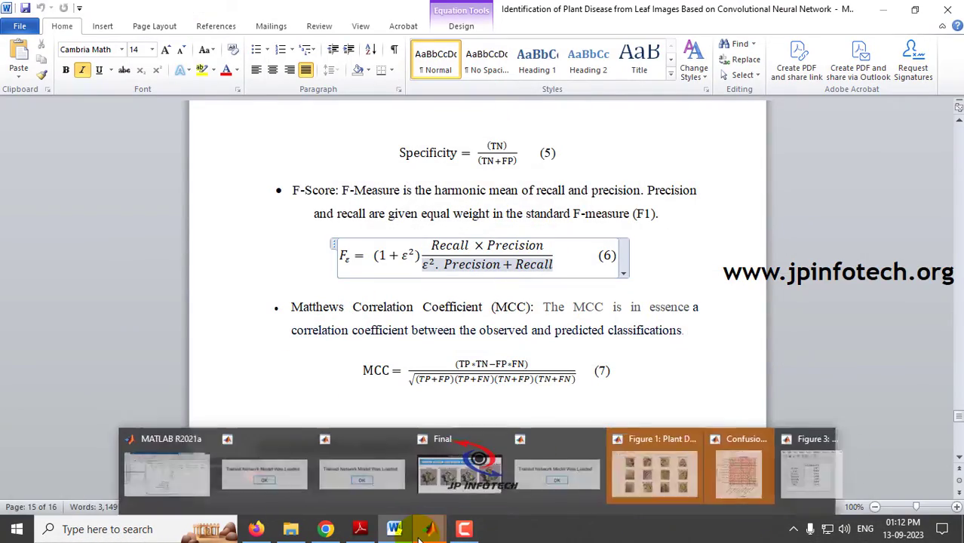
{"action": "left_click", "coordinate": [252, 430]}
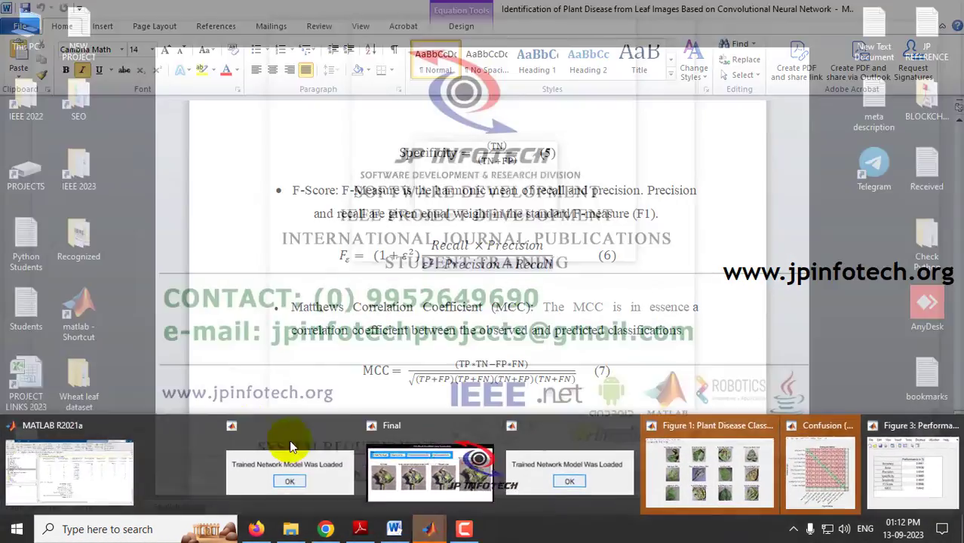
{"action": "left_click", "coordinate": [297, 418]}
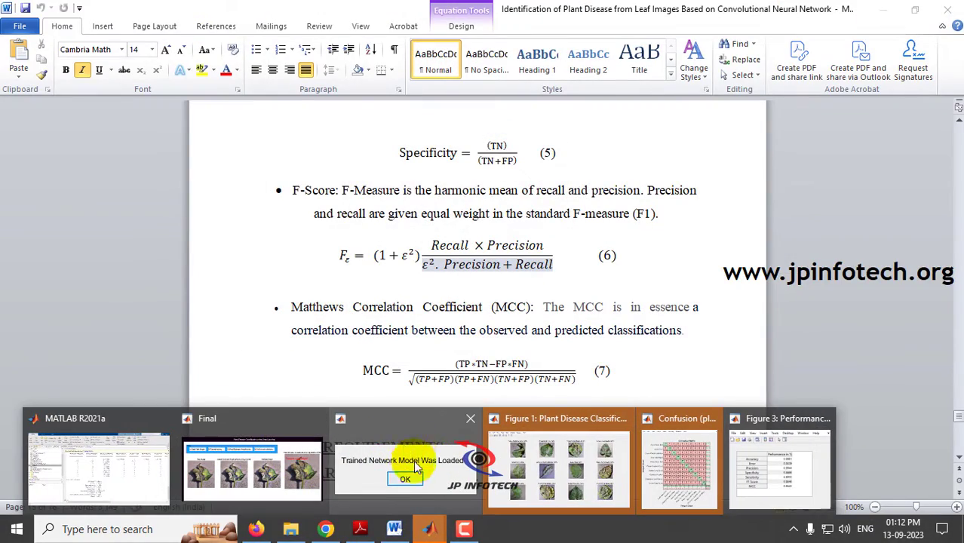
Show Figure 1's grid of twelve test leaves with predicted diseases and confidence scores.
{"action": "mouse_move", "coordinate": [464, 420]}
{"action": "left_click", "coordinate": [436, 393]}
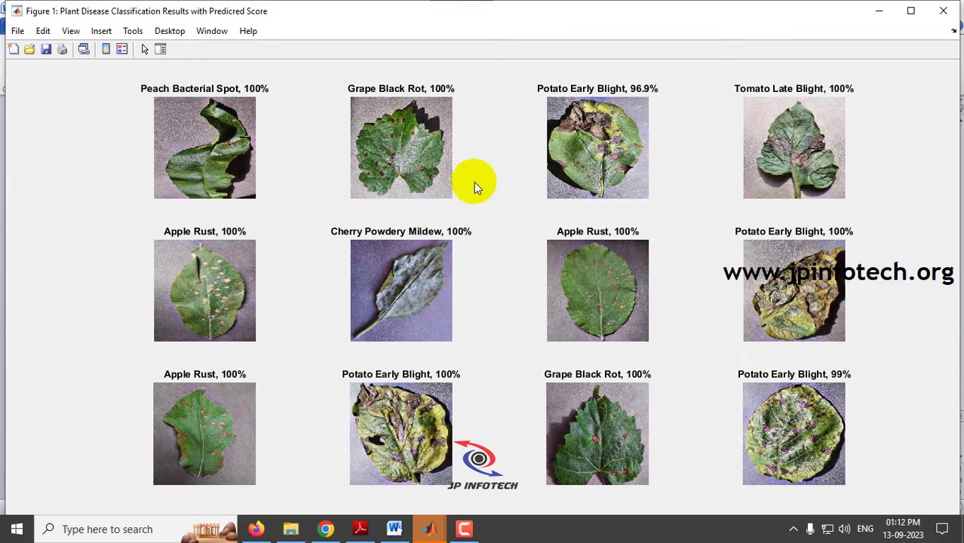
{"action": "mouse_move", "coordinate": [252, 106]}
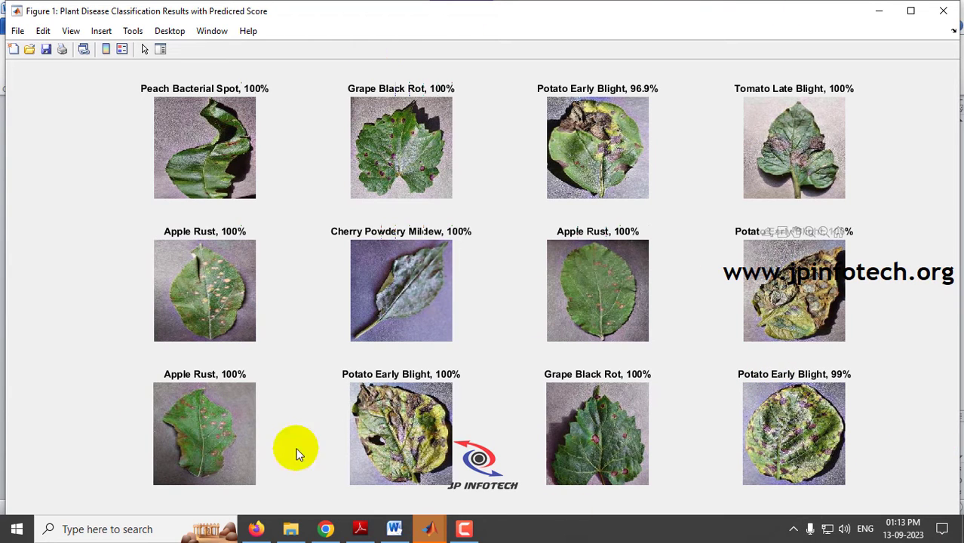
{"action": "mouse_move", "coordinate": [440, 534]}
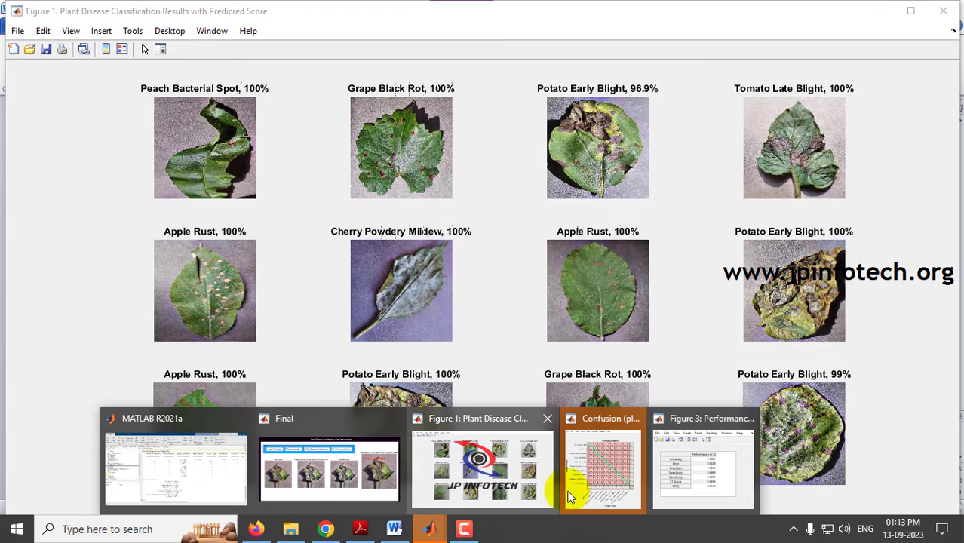
Bring up the ten-class confusion matrix figure and maximize it to fill the screen.
{"action": "left_click", "coordinate": [607, 471]}
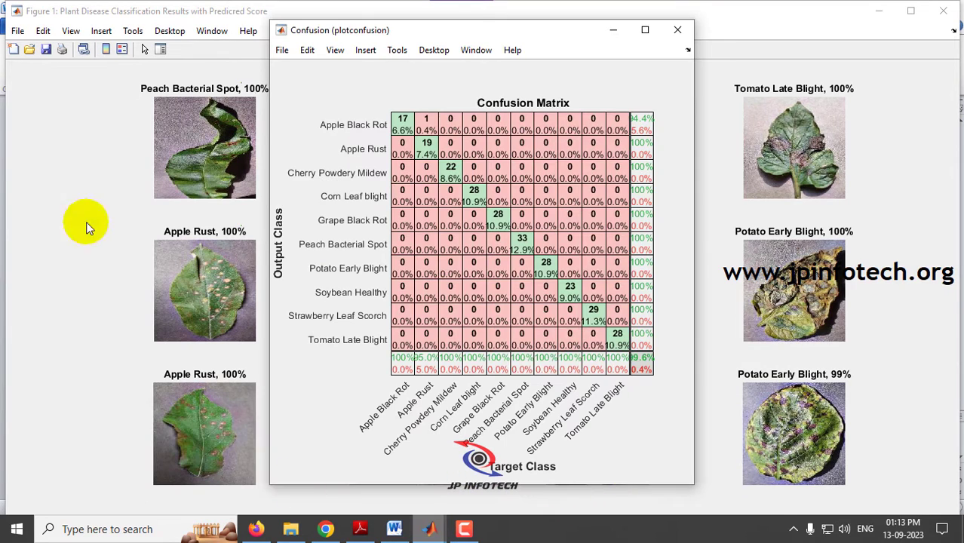
{"action": "left_click", "coordinate": [643, 30]}
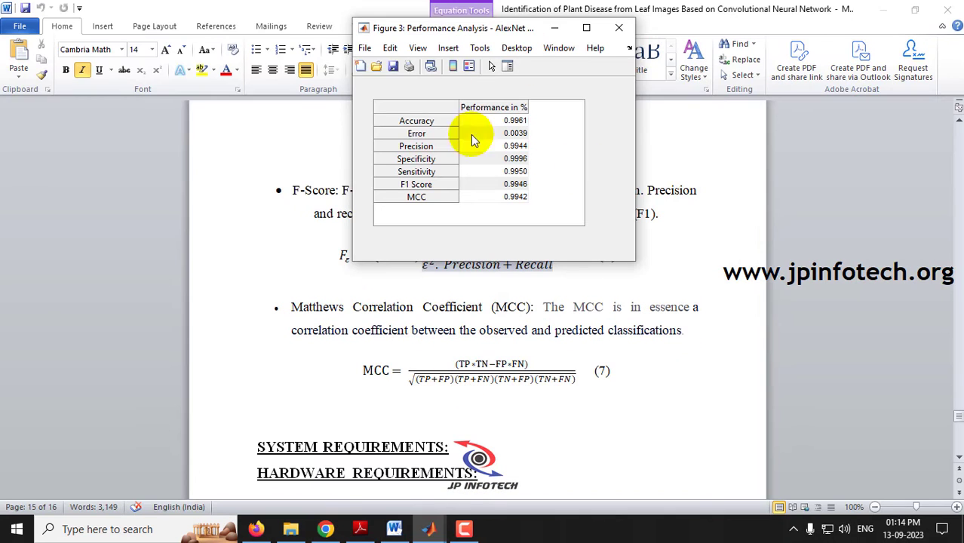
Highlight each metric in Figure 3, from Accuracy 0.9961 and Error 0.0039 to MCC 0.9942.
{"action": "left_click", "coordinate": [587, 29]}
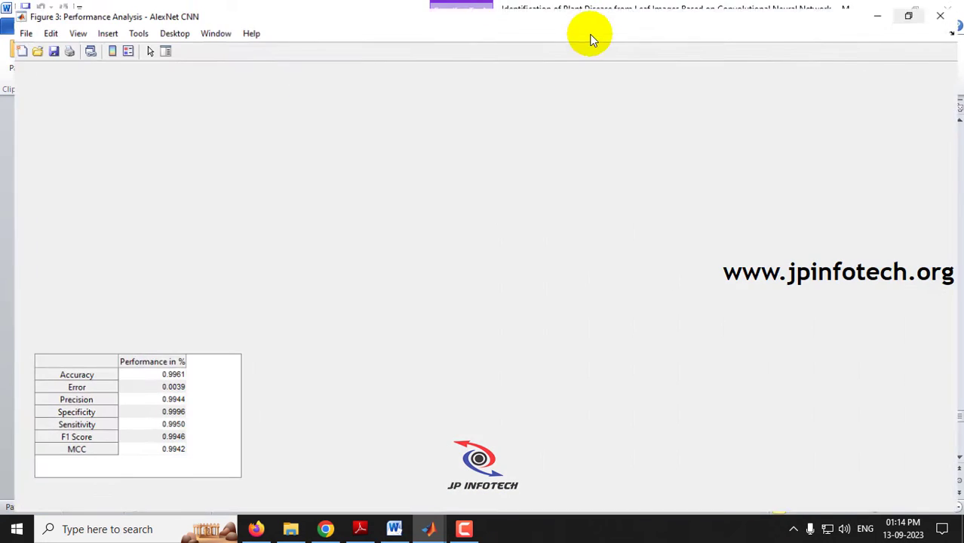
{"action": "left_click", "coordinate": [916, 8]}
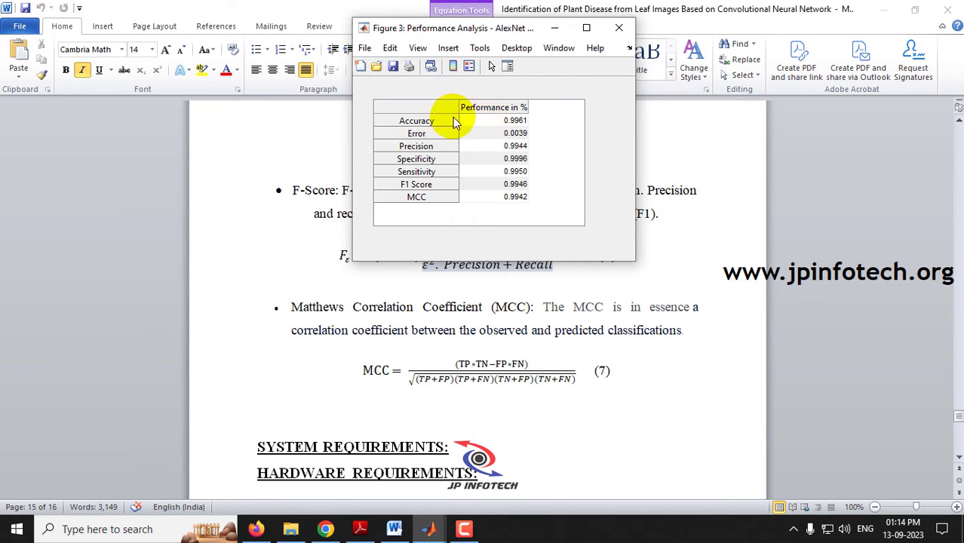
{"action": "left_click", "coordinate": [510, 122]}
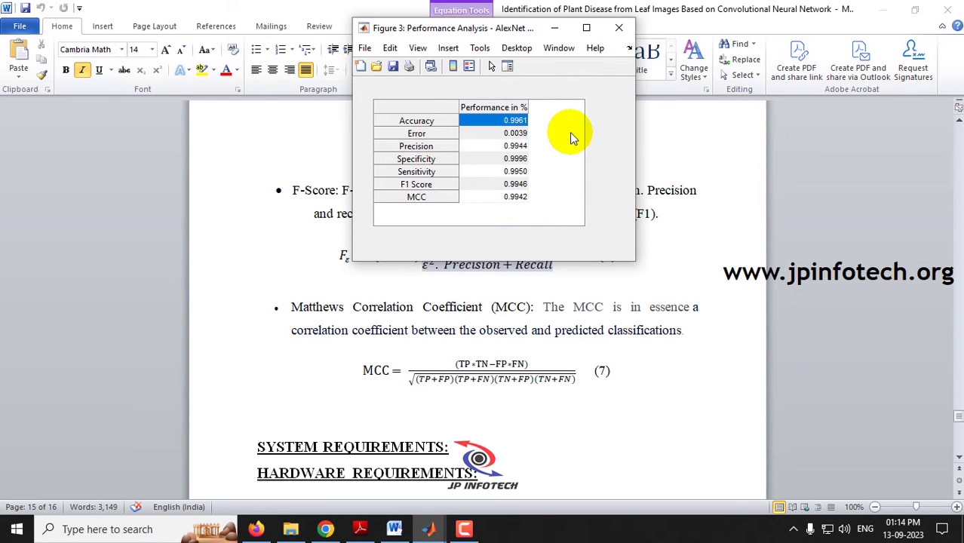
{"action": "left_click", "coordinate": [495, 136]}
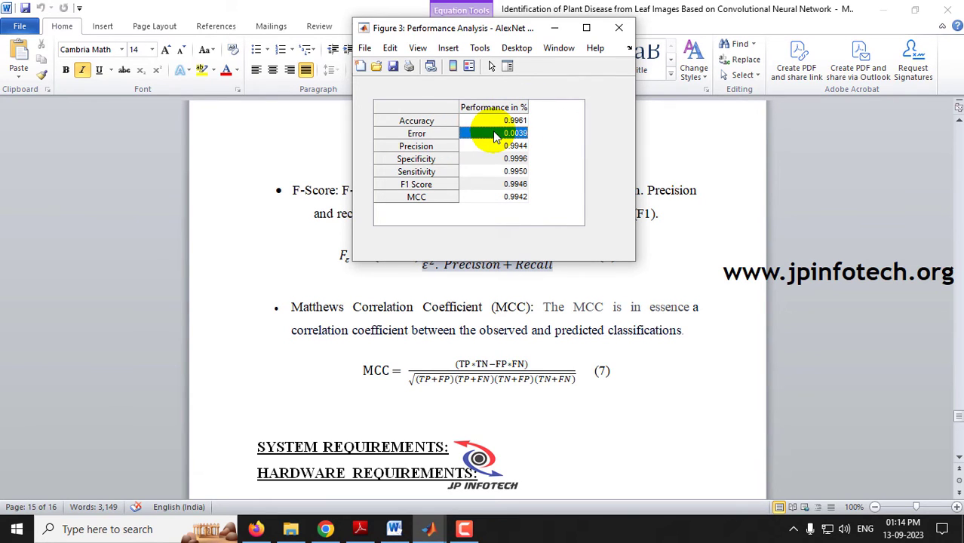
{"action": "left_click", "coordinate": [524, 148]}
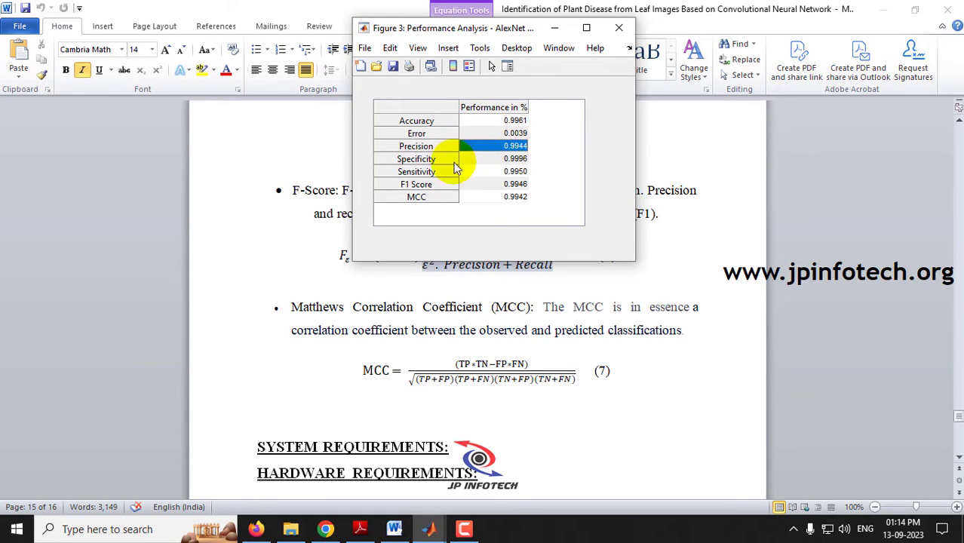
{"action": "left_click", "coordinate": [528, 160]}
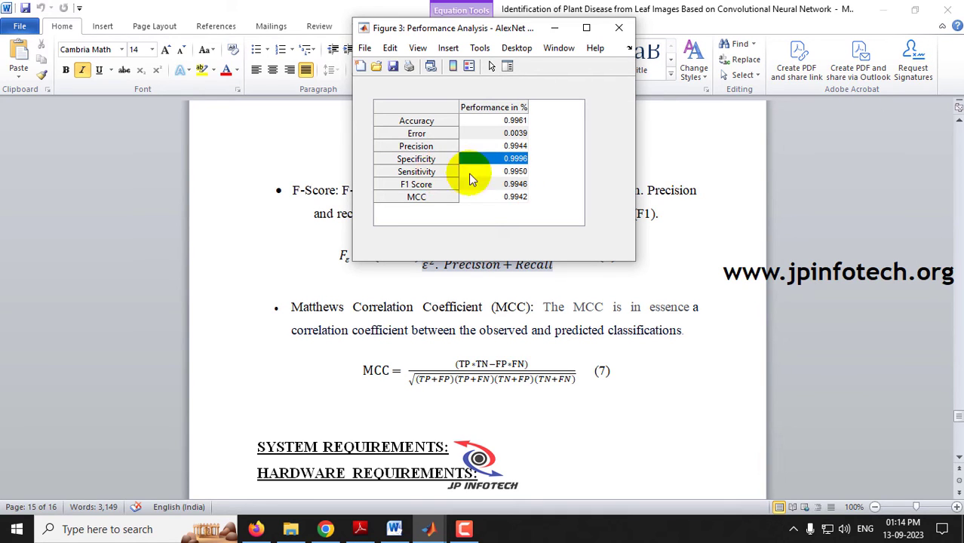
{"action": "left_click", "coordinate": [530, 173]}
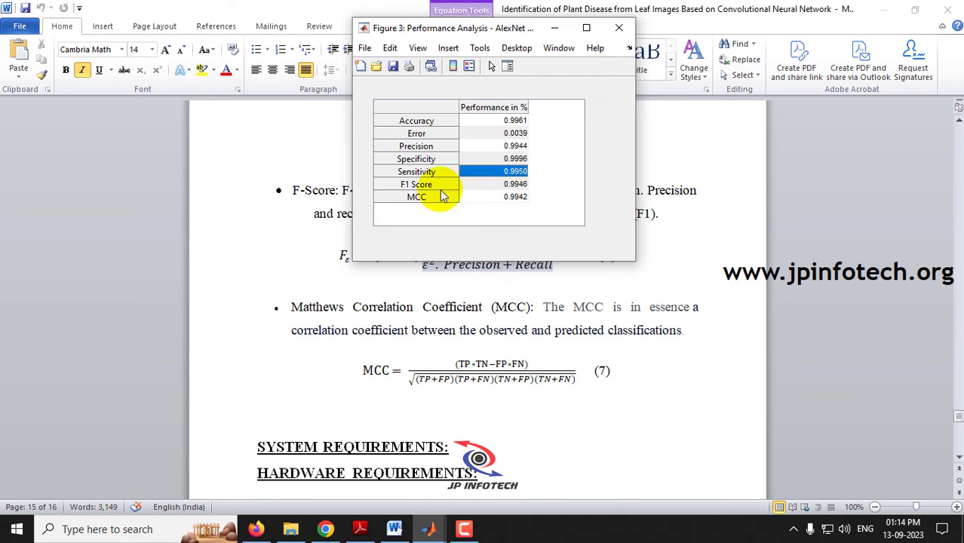
{"action": "left_click", "coordinate": [518, 187]}
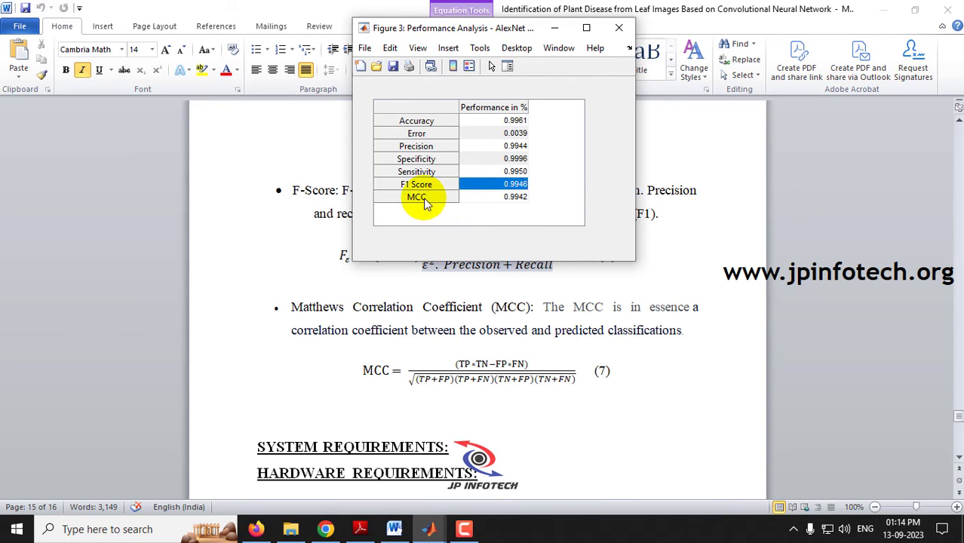
{"action": "left_click", "coordinate": [502, 198]}
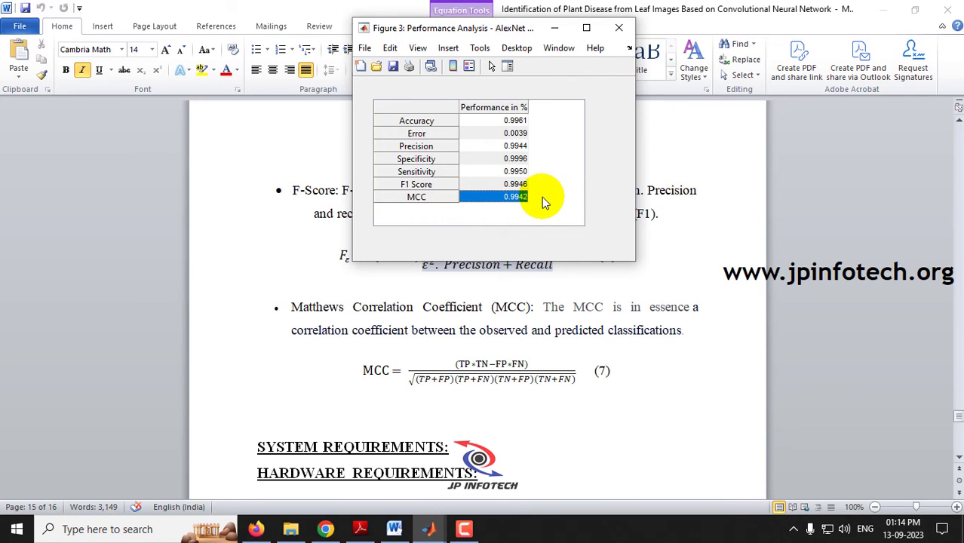
Close the Figure 3 performance table and return to the main MATLAB window.
{"action": "mouse_move", "coordinate": [429, 529]}
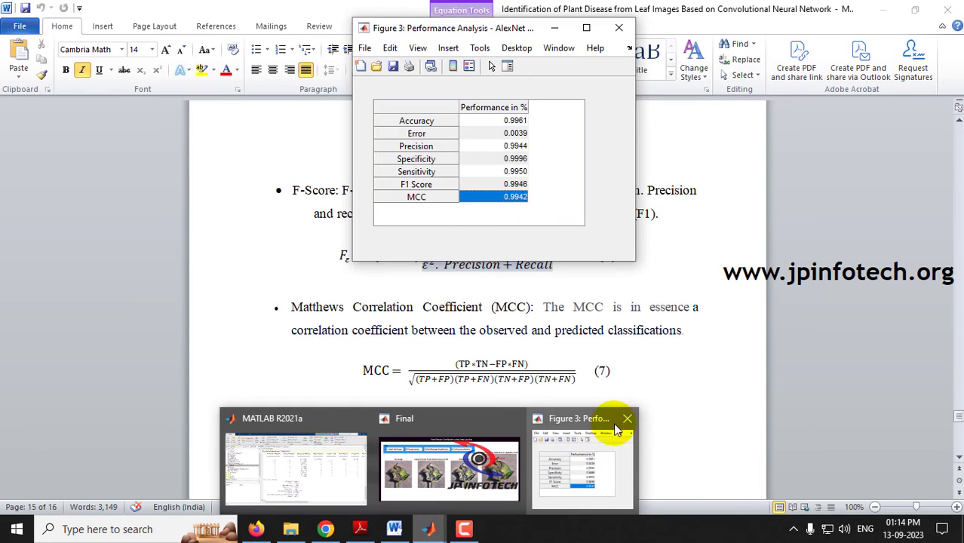
{"action": "left_click", "coordinate": [622, 421]}
{"action": "left_click", "coordinate": [411, 475]}
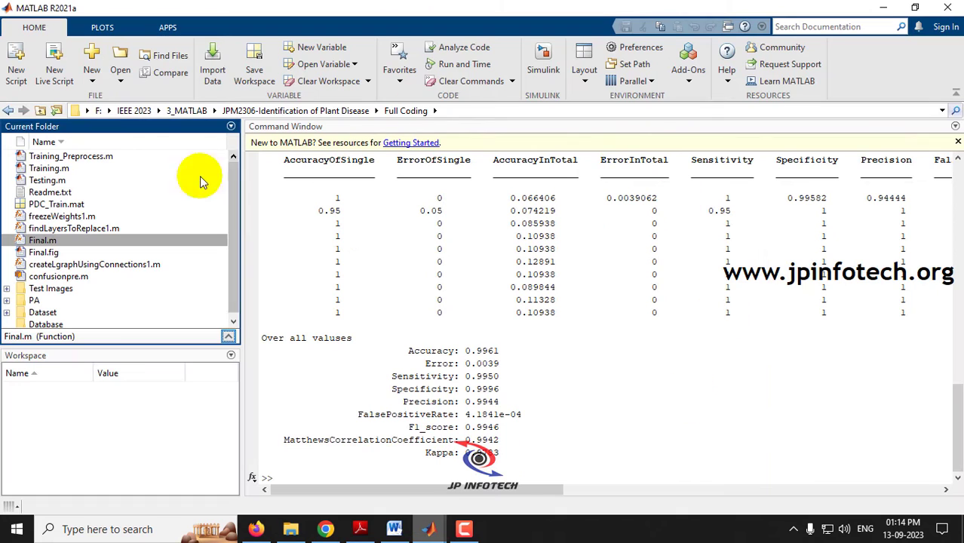
Scroll the Command Window results, then return to the Final GUI showing Tomato Late Blight.
{"action": "scroll", "coordinate": [451, 373], "scroll_direction": "up", "scroll_amount": 2}
{"action": "scroll", "coordinate": [451, 373], "scroll_direction": "up", "scroll_amount": 15}
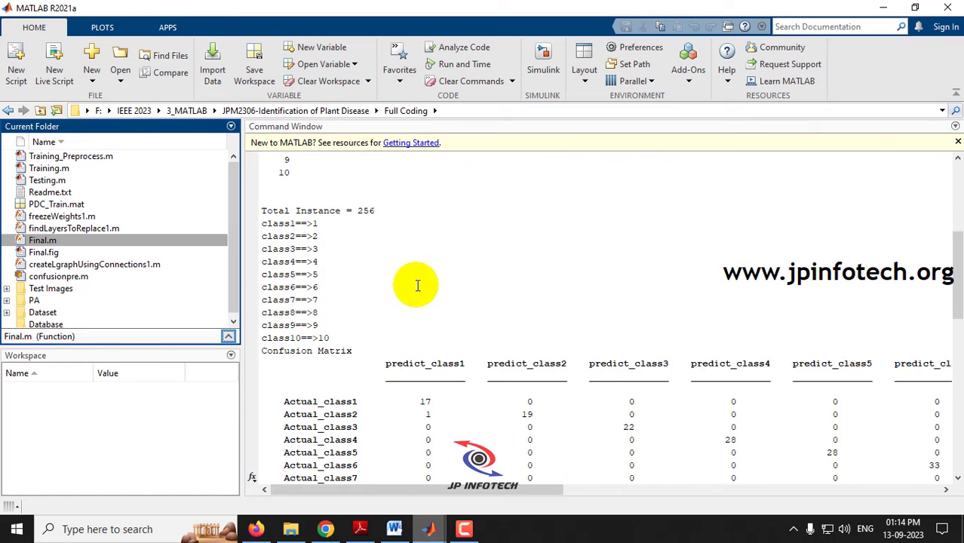
{"action": "scroll", "coordinate": [417, 285], "scroll_direction": "down", "scroll_amount": 15}
{"action": "mouse_move", "coordinate": [428, 529]}
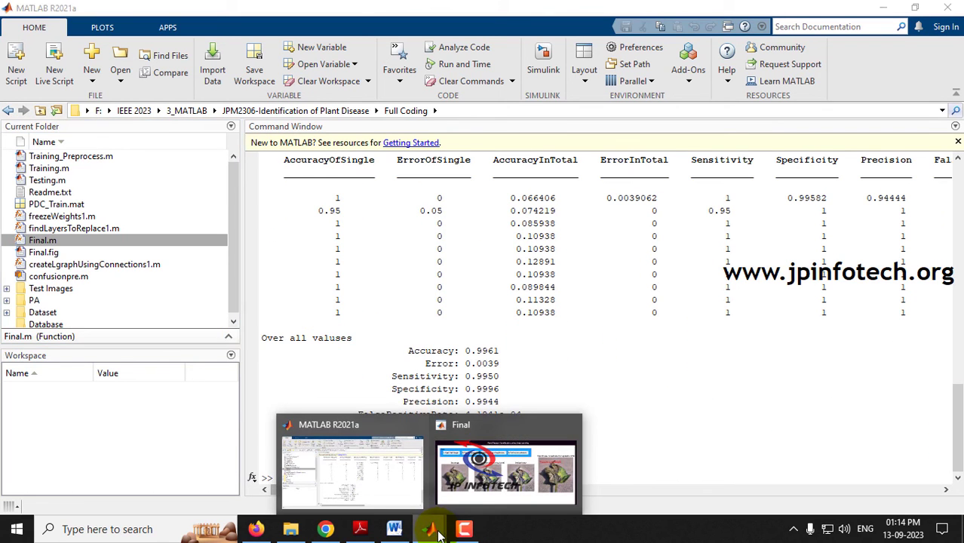
{"action": "left_click", "coordinate": [511, 490]}
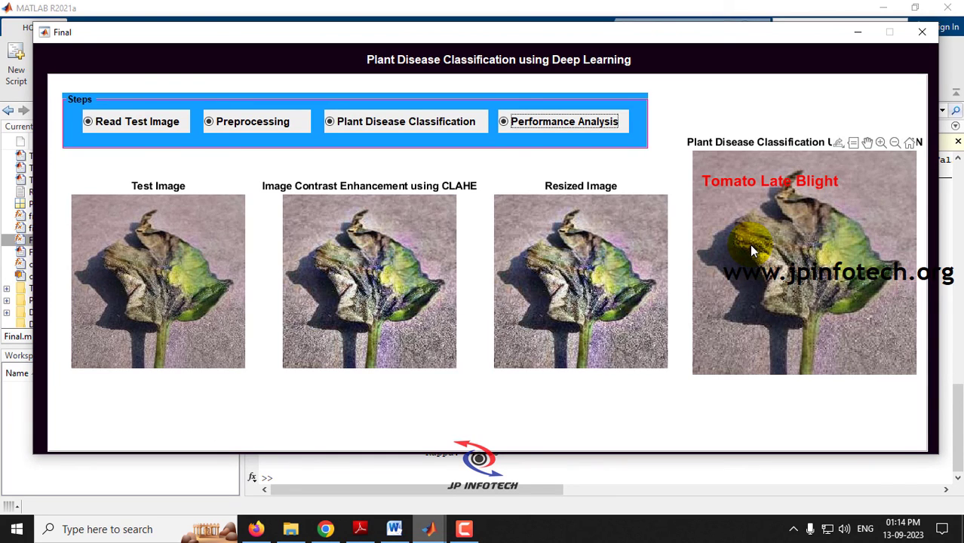
Show the PiTLiD paper's title page in Adobe Reader, briefly selecting the title text.
{"action": "left_click", "coordinate": [359, 529]}
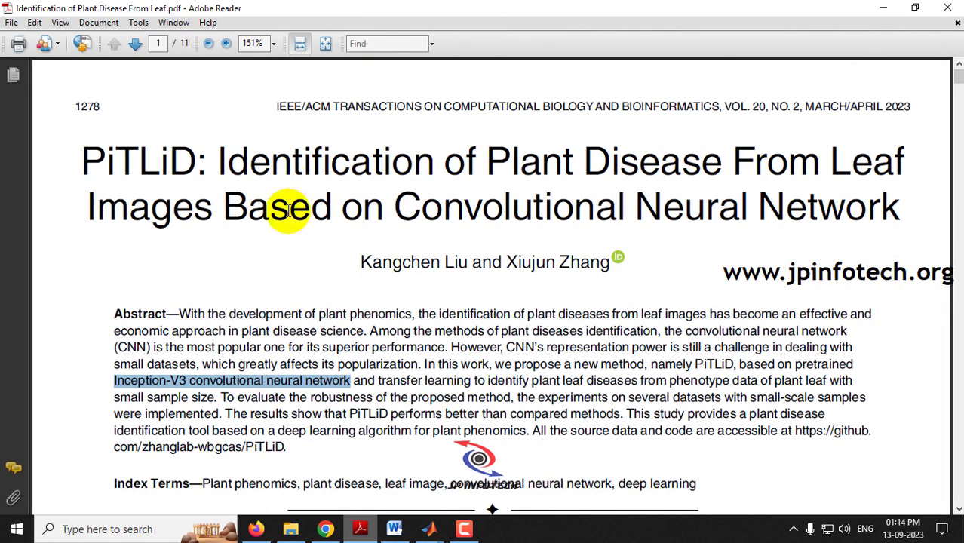
{"action": "left_click_drag", "start_coordinate": [217, 162], "coordinate": [873, 205]}
{"action": "left_click", "coordinate": [545, 313]}
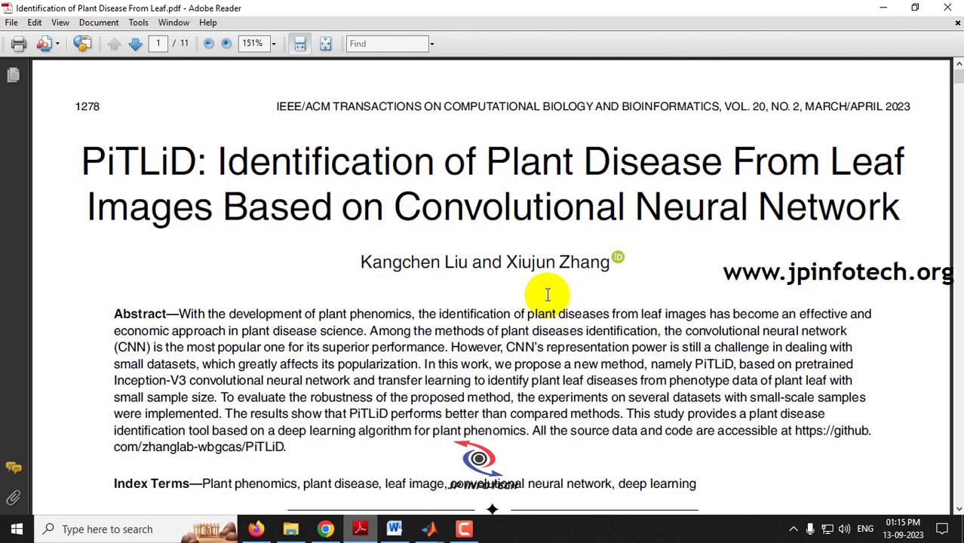